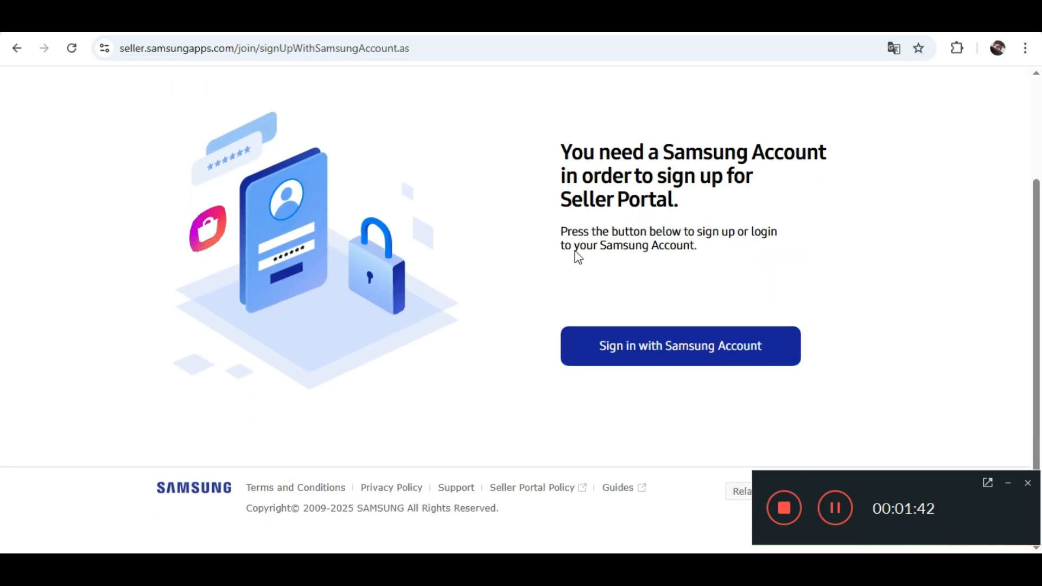
# Step: Read the Samsung Account requirement for the Seller Portal and start the sign-in with a Samsung Account
pyautogui.moveTo(533, 148); pyautogui.dragTo(696, 198)
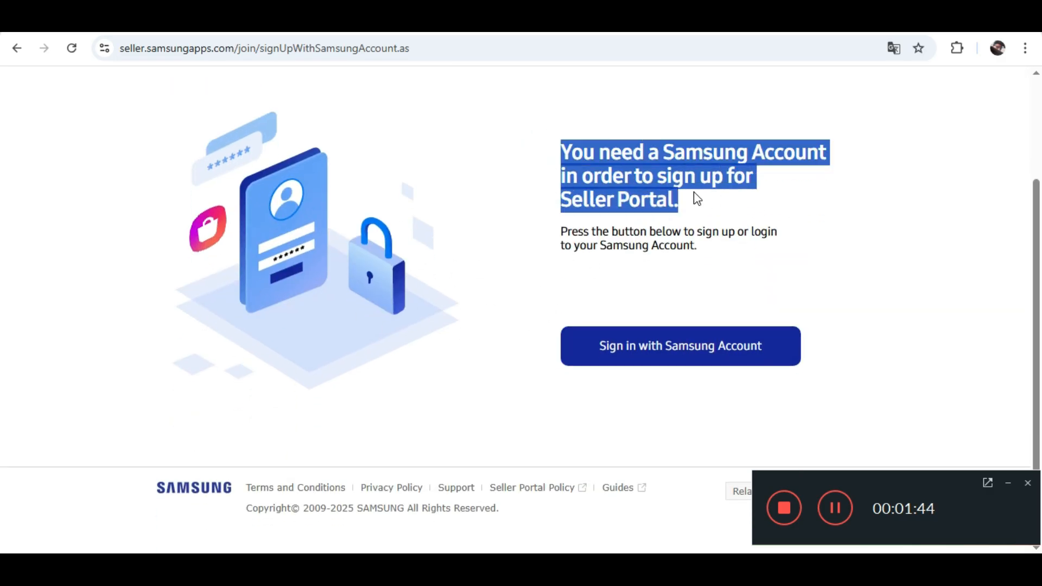
pyautogui.click(582, 234)
pyautogui.scroll(3, 428, 282)
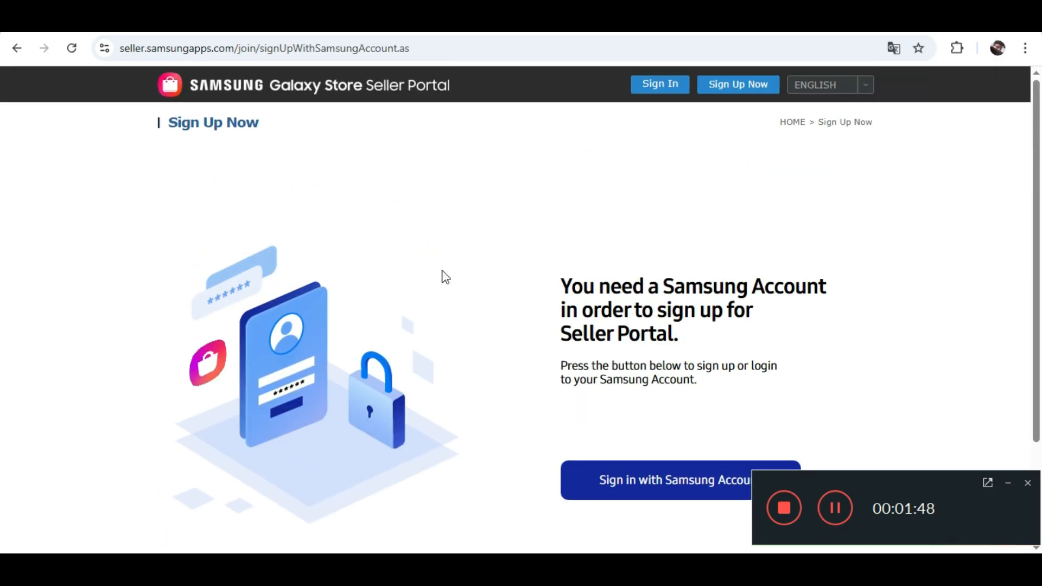
pyautogui.scroll(-3, 461, 266)
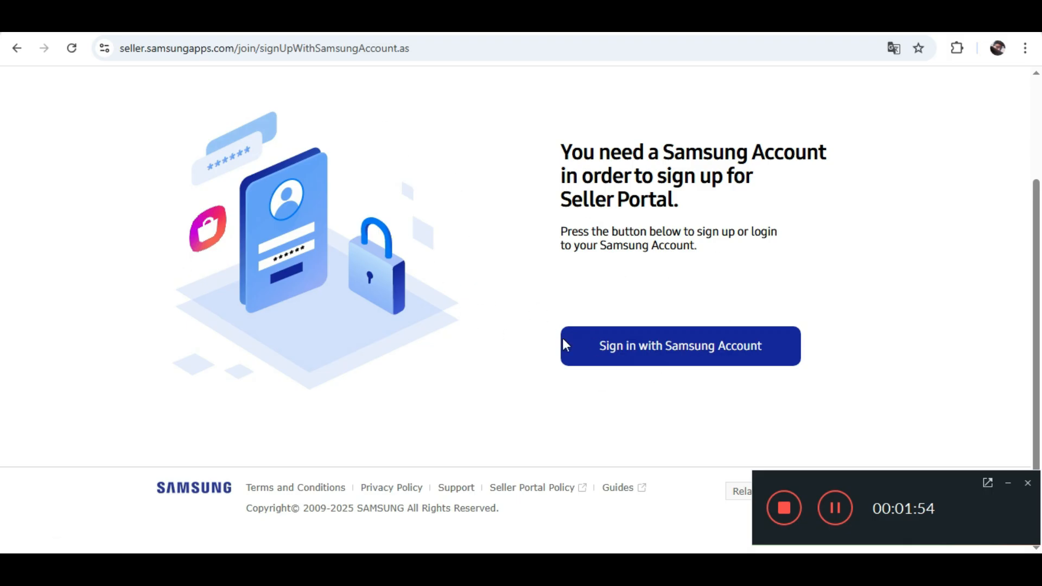
pyautogui.click(619, 346)
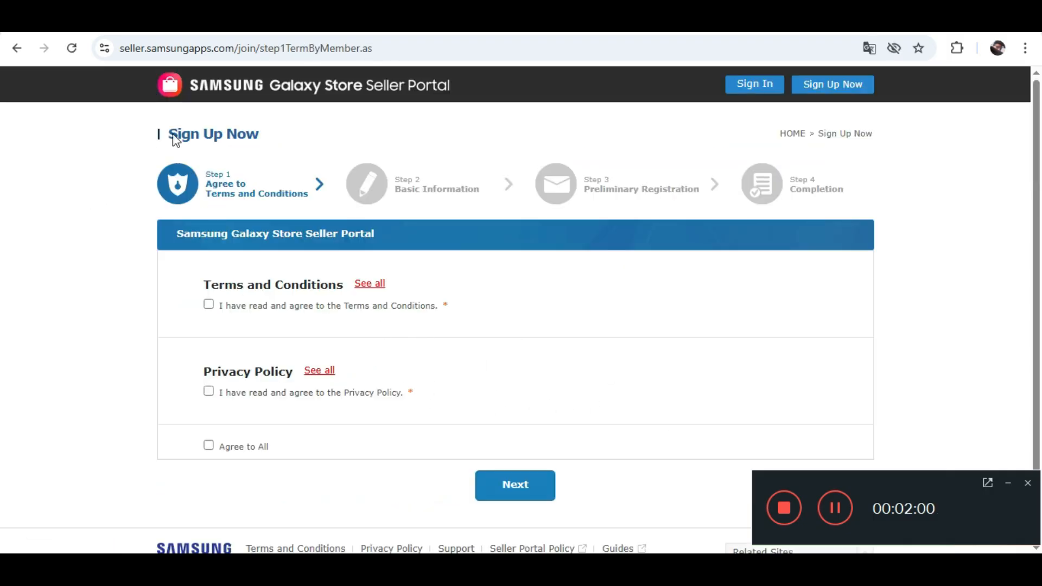
# Step: Agree to the Terms and Conditions and the Privacy Policy, and continue to the Basic Information stage of the sign-up
pyautogui.moveTo(166, 132); pyautogui.dragTo(358, 154)
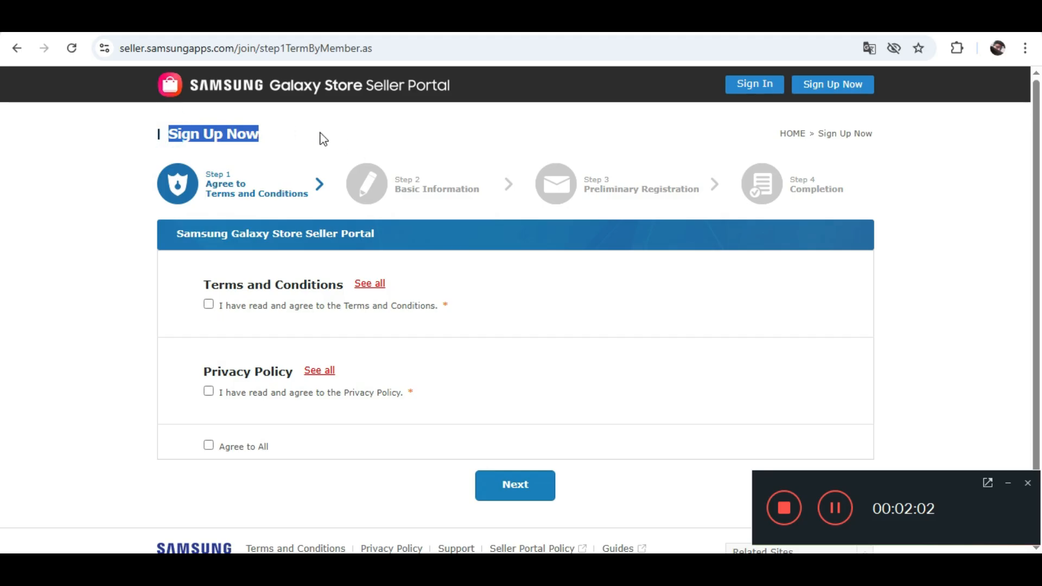
pyautogui.click(882, 140)
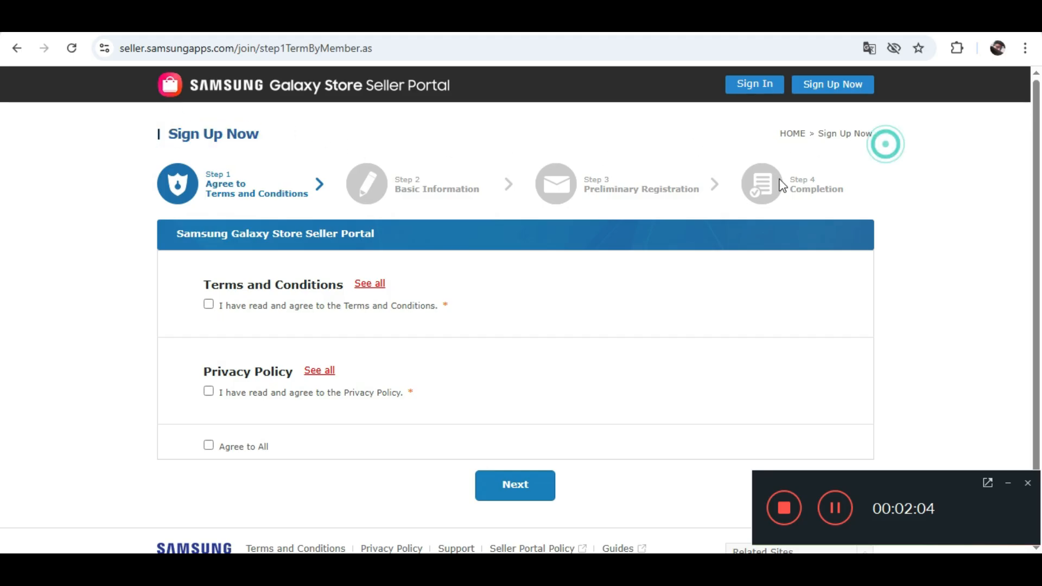
pyautogui.scroll(-1, 198, 130)
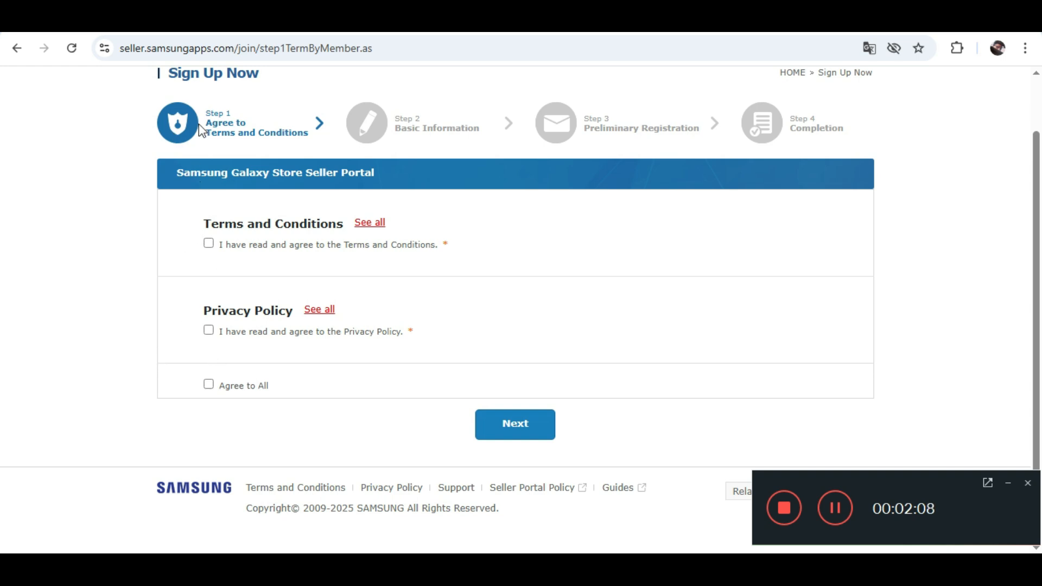
pyautogui.moveTo(199, 126); pyautogui.dragTo(291, 143)
pyautogui.click(121, 226)
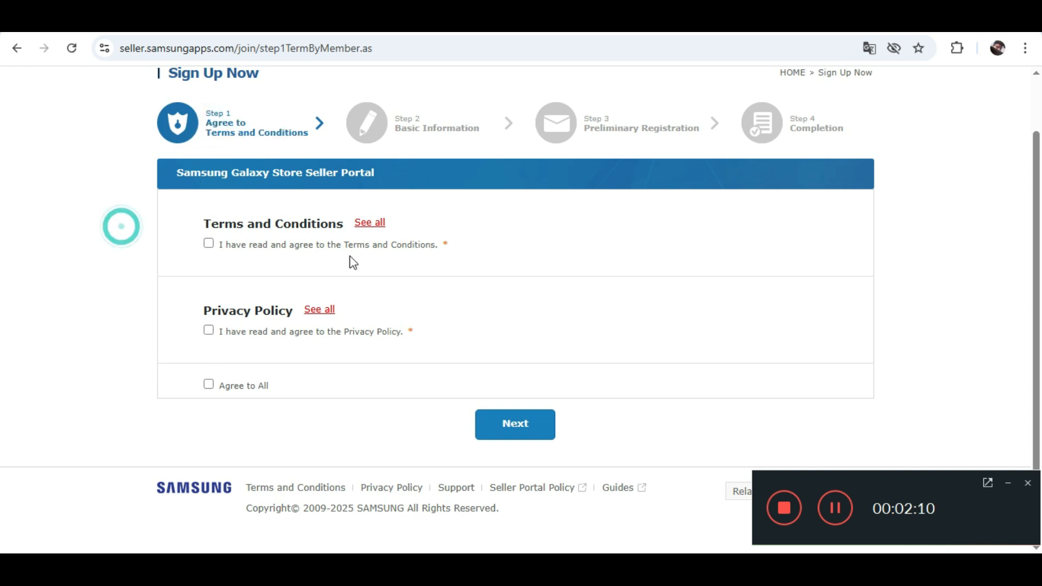
pyautogui.click(209, 243)
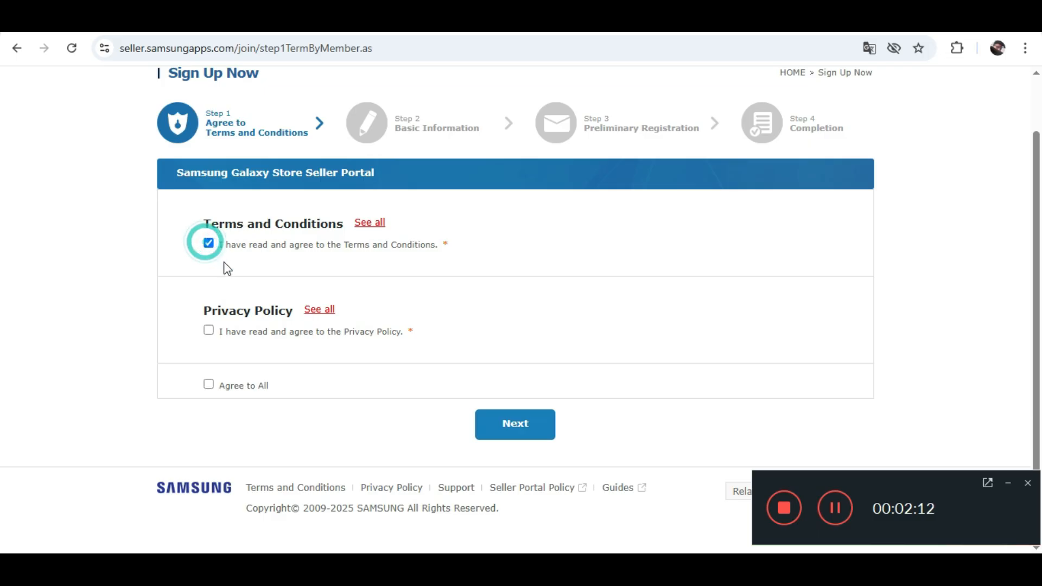
pyautogui.click(208, 330)
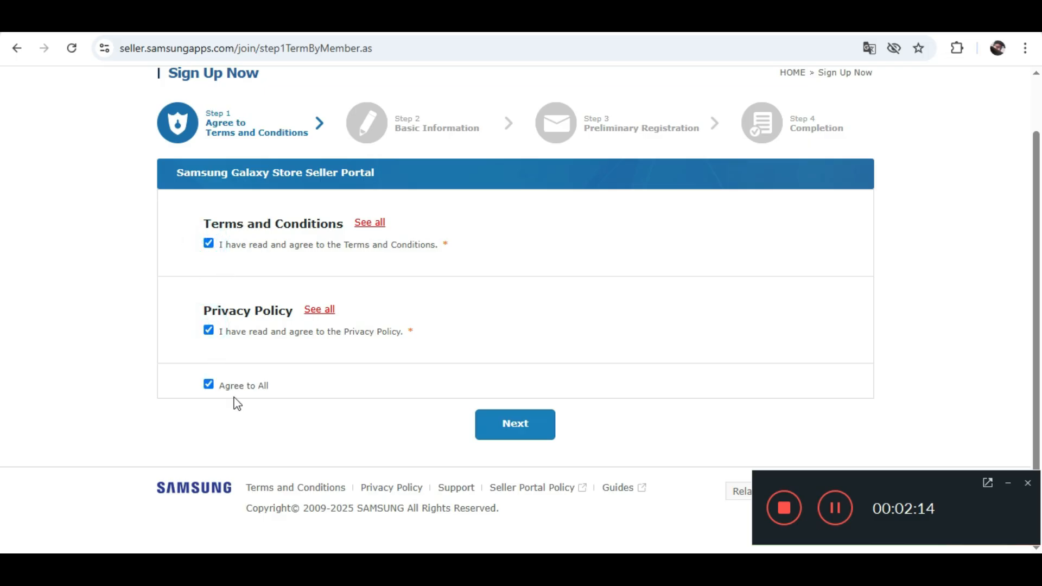
pyautogui.click(513, 435)
# Step: Review the Type of Member section and the explanations of the Corporate Seller and Private Seller options
pyautogui.scroll(-3, 333, 160)
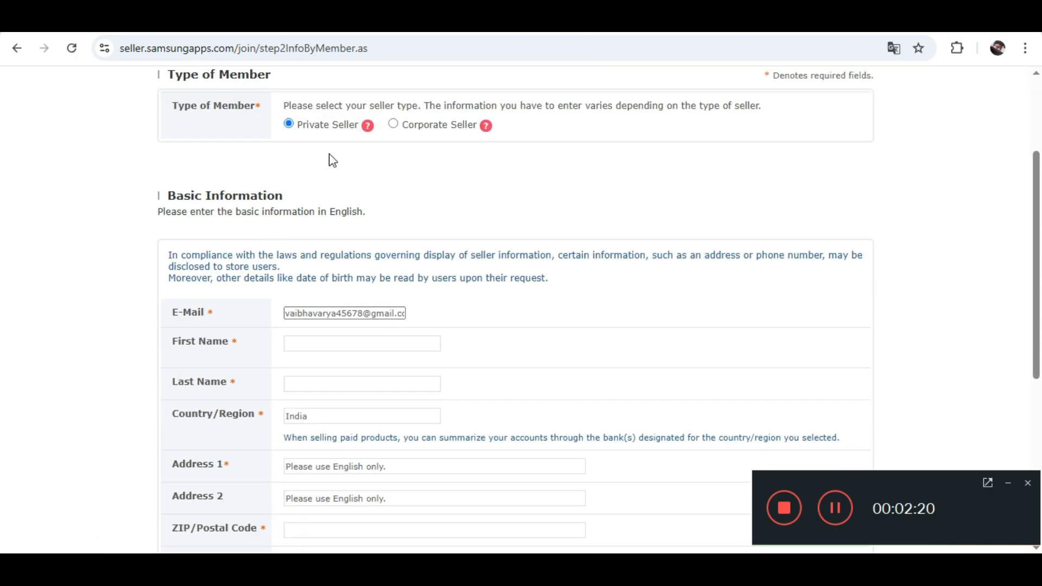
pyautogui.scroll(2, 220, 168)
pyautogui.moveTo(170, 147); pyautogui.dragTo(271, 151)
pyautogui.moveTo(184, 182); pyautogui.dragTo(745, 183)
pyautogui.click(282, 221)
pyautogui.click(622, 240)
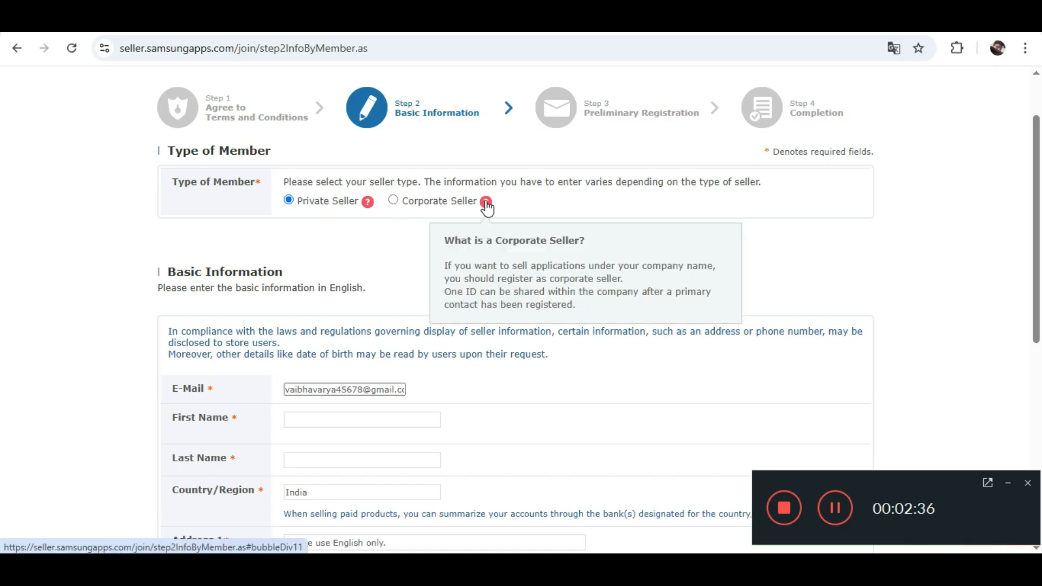
pyautogui.moveTo(487, 204)
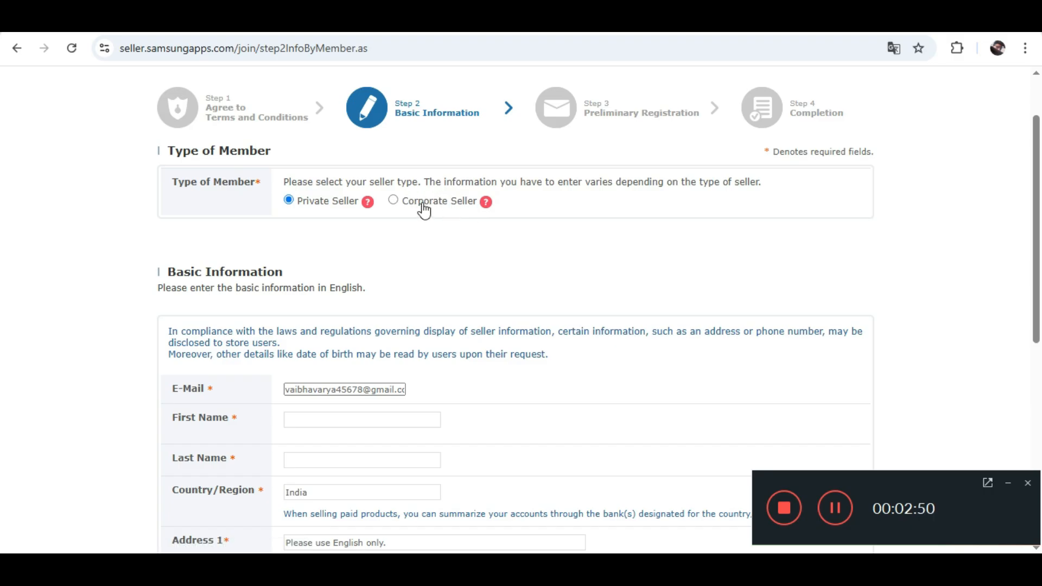
pyautogui.moveTo(366, 207)
# Step: Read the Basic Information instructions and the notice on disclosing seller details, and look over the required fields
pyautogui.scroll(-1, 295, 250)
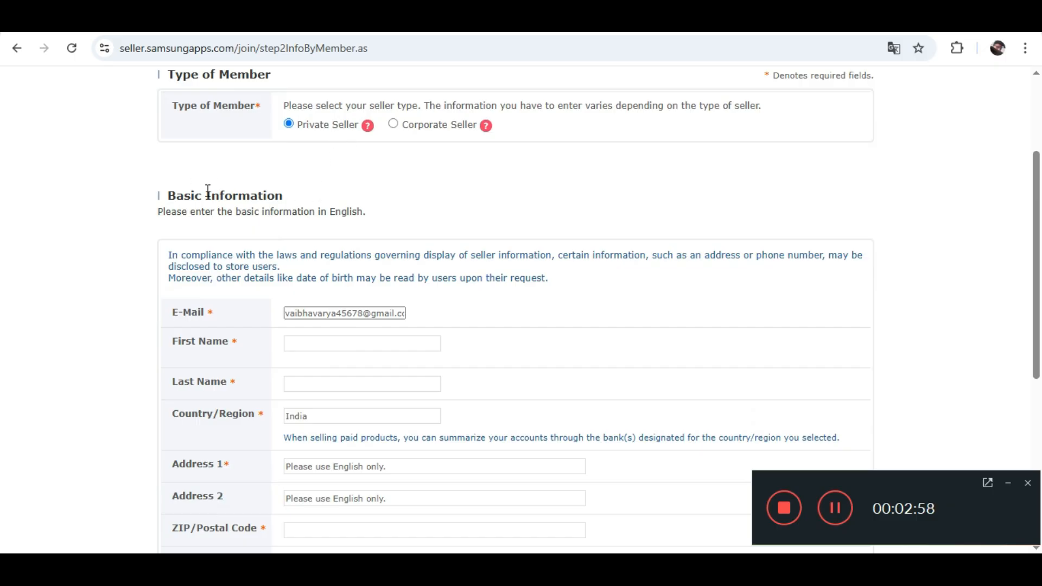
pyautogui.scroll(-1, 208, 191)
pyautogui.scroll(-1, 321, 263)
pyautogui.scroll(1, 176, 154)
pyautogui.moveTo(172, 119); pyautogui.dragTo(374, 133)
pyautogui.click(387, 145)
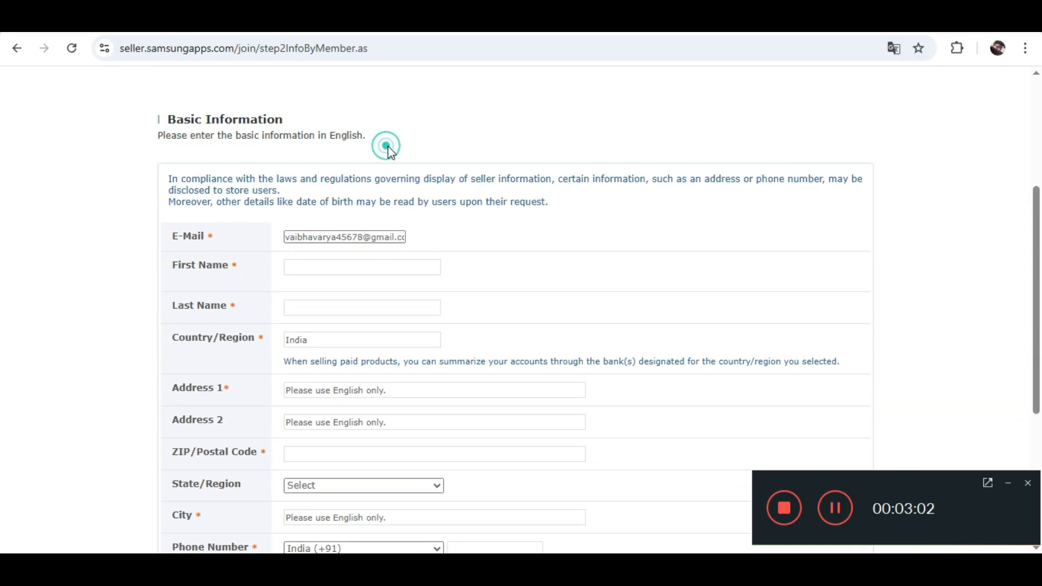
pyautogui.scroll(-1, 185, 190)
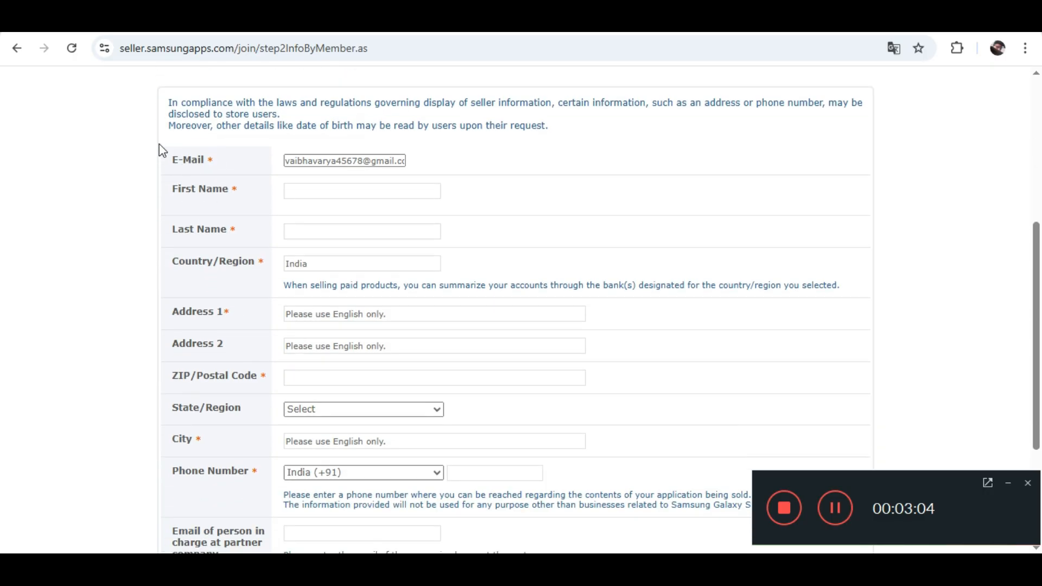
pyautogui.moveTo(164, 110); pyautogui.dragTo(534, 300)
pyautogui.click(569, 354)
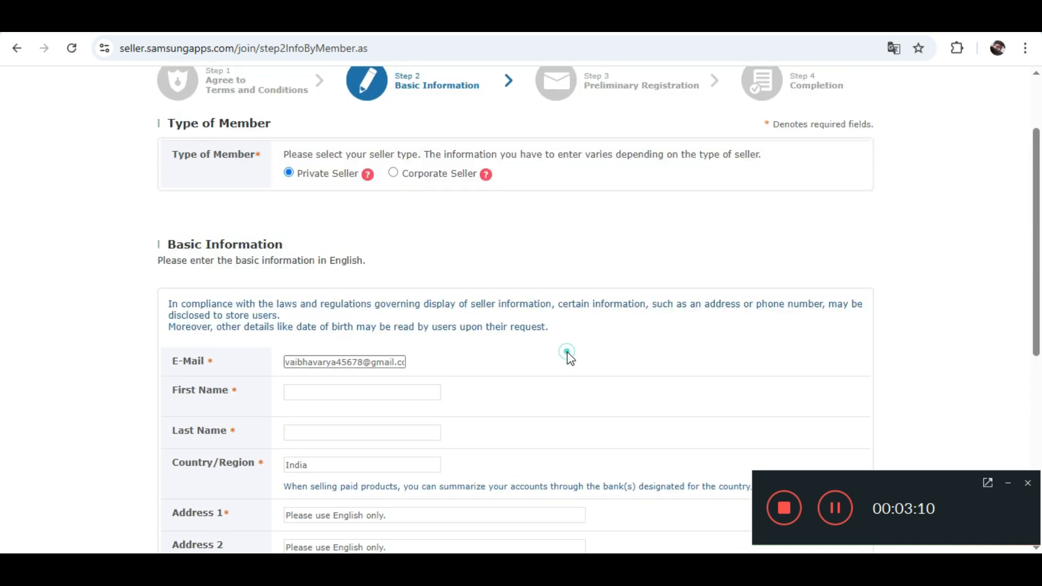
pyautogui.scroll(-3, 567, 354)
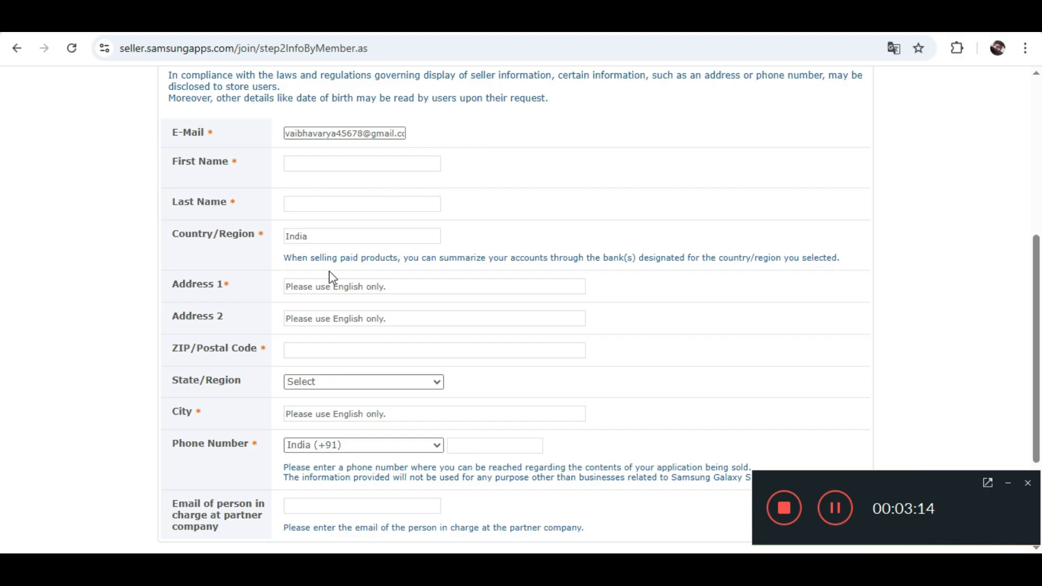
# Step: Inspect the first name, last name, country and address fields of the Basic Information form
pyautogui.click(314, 163)
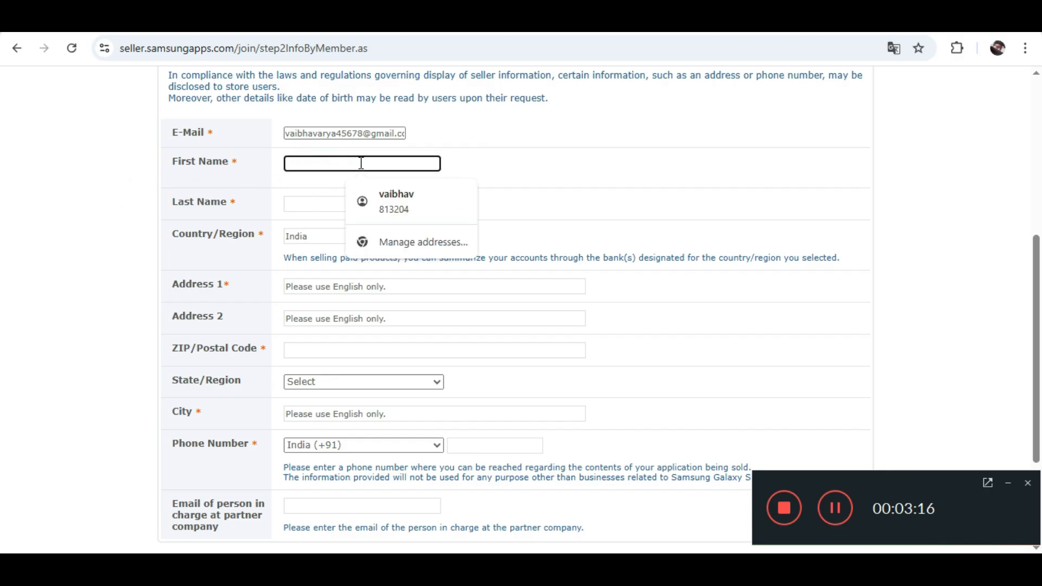
pyautogui.click(303, 202)
pyautogui.scroll(-1, 263, 260)
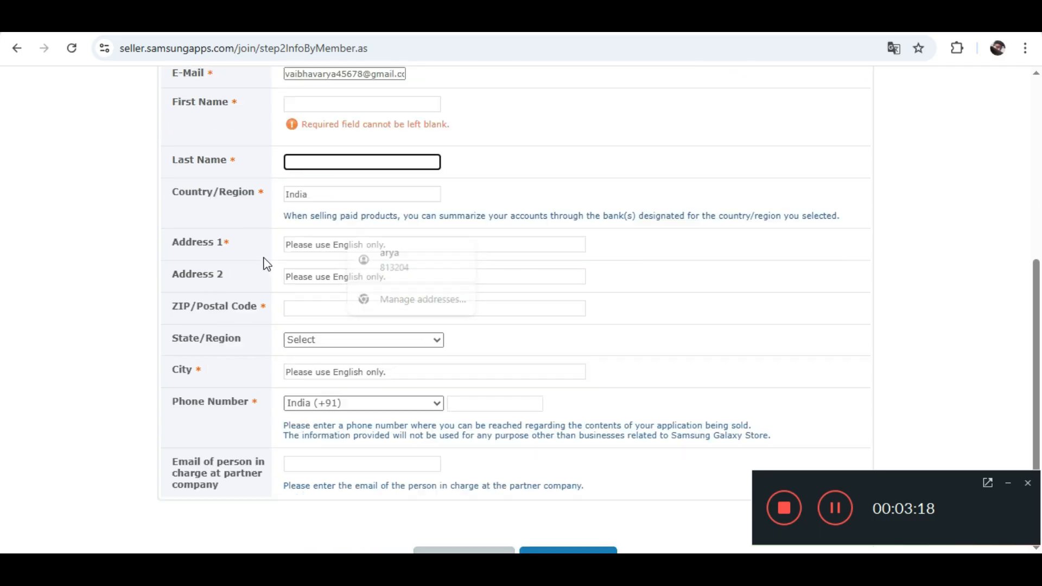
pyautogui.click(307, 181)
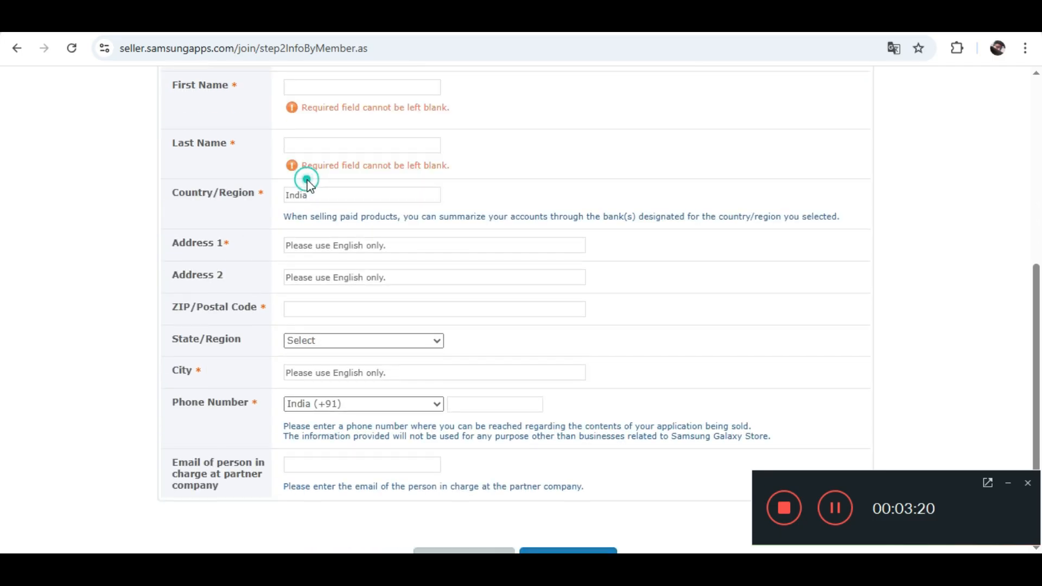
pyautogui.scroll(-1, 242, 230)
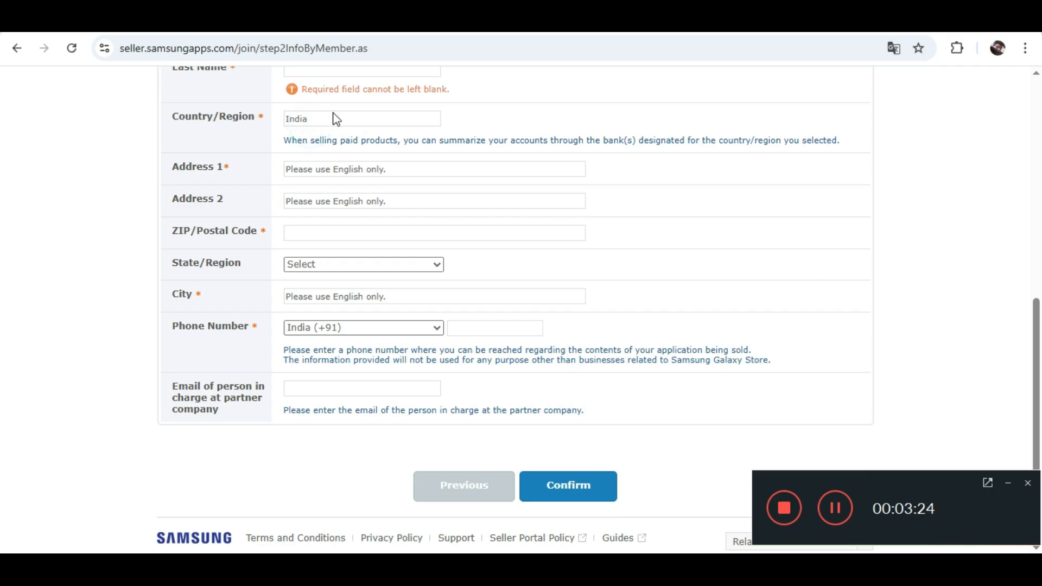
pyautogui.click(360, 173)
pyautogui.click(298, 202)
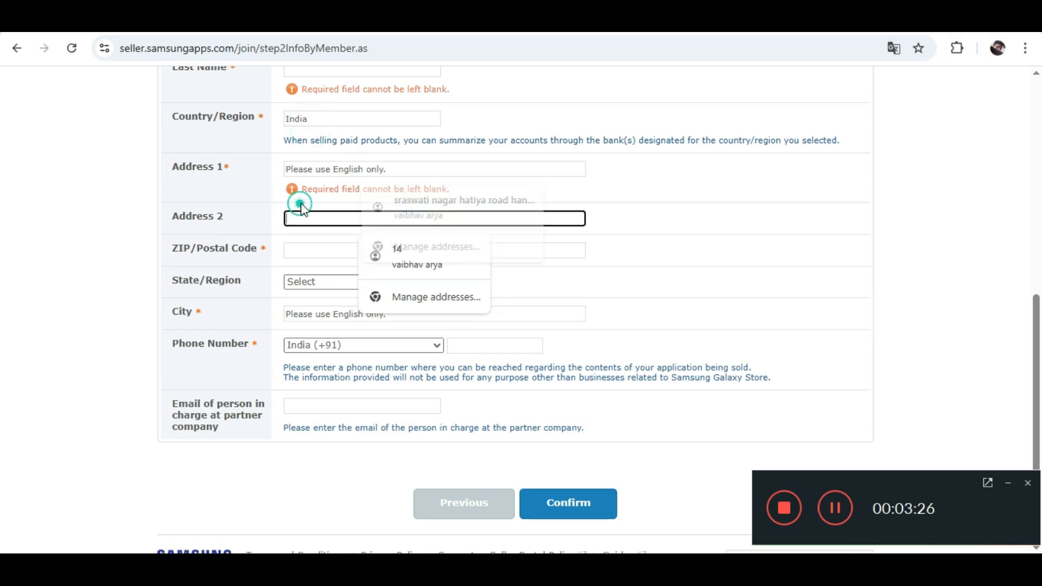
pyautogui.scroll(-1, 284, 271)
pyautogui.click(220, 242)
# Step: Review the whole sign-up form from the seller type to the partner company e-mail field, including the four registration stages
pyautogui.scroll(6, 321, 222)
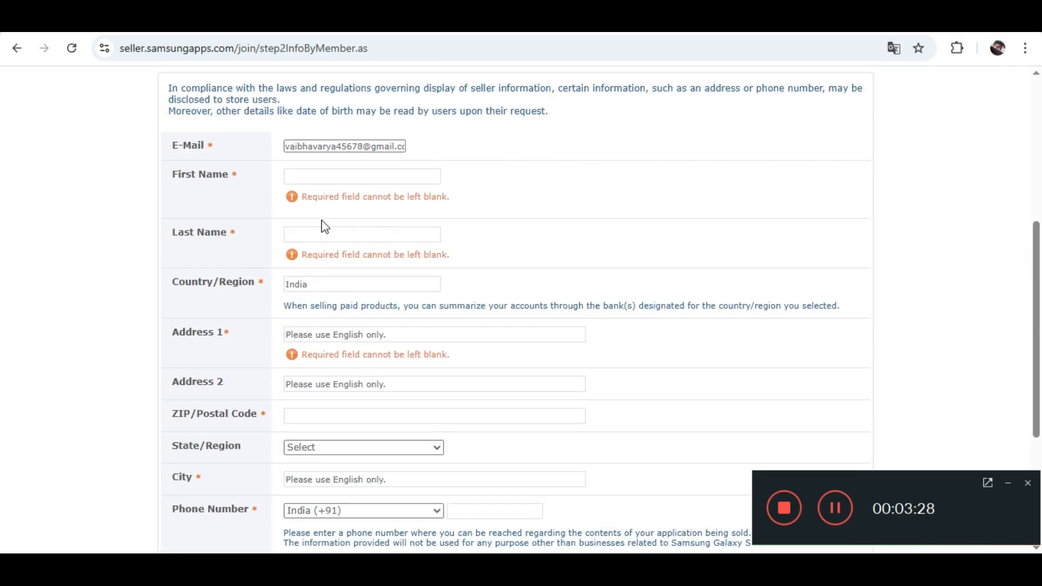
pyautogui.scroll(-3, 298, 201)
pyautogui.scroll(-4, 328, 266)
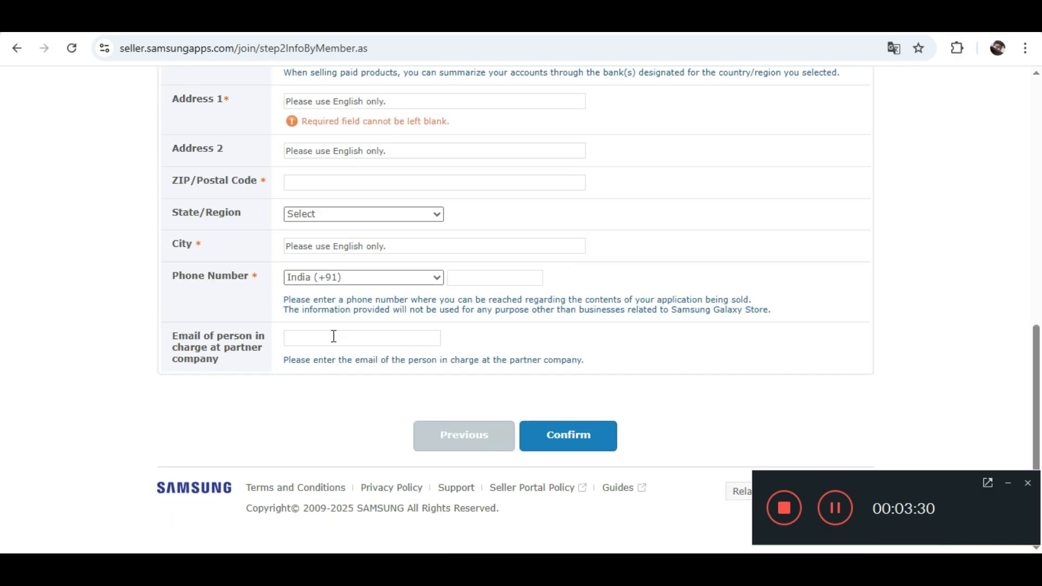
pyautogui.scroll(4, 337, 249)
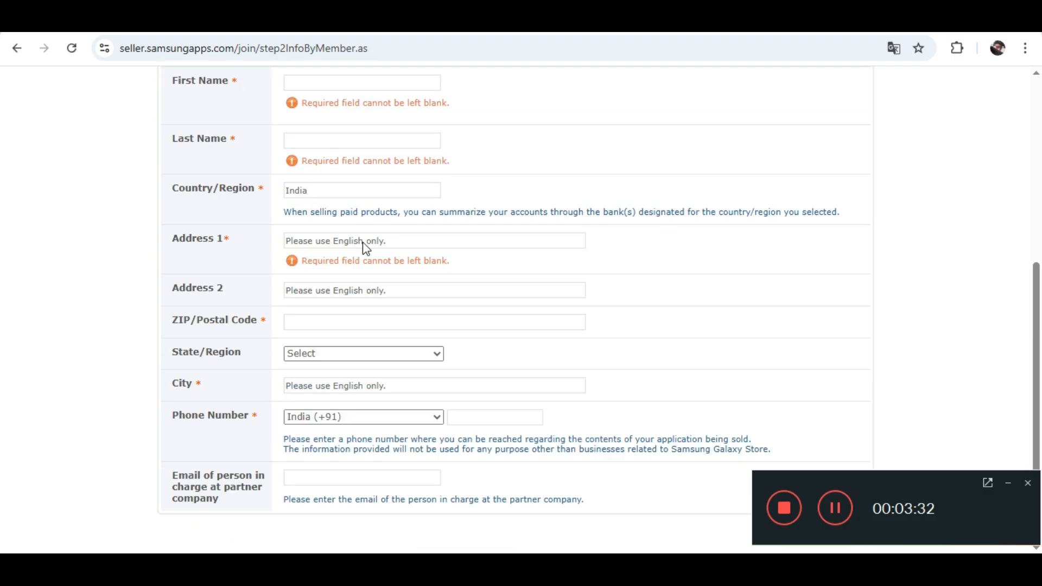
pyautogui.scroll(4, 418, 274)
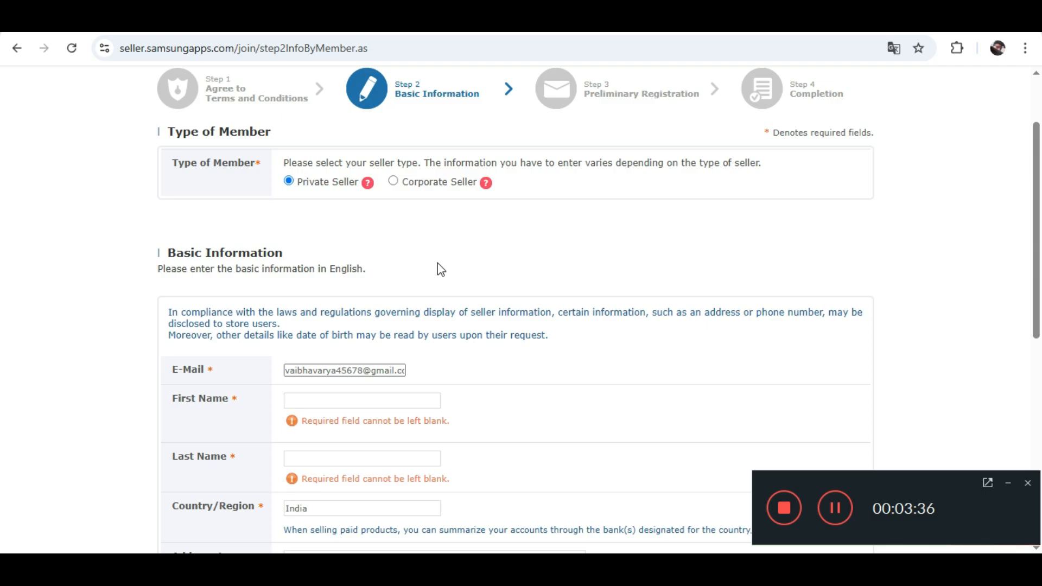
pyautogui.scroll(-5, 437, 266)
pyautogui.scroll(1, 396, 262)
pyautogui.scroll(4, 396, 262)
pyautogui.scroll(2, 756, 267)
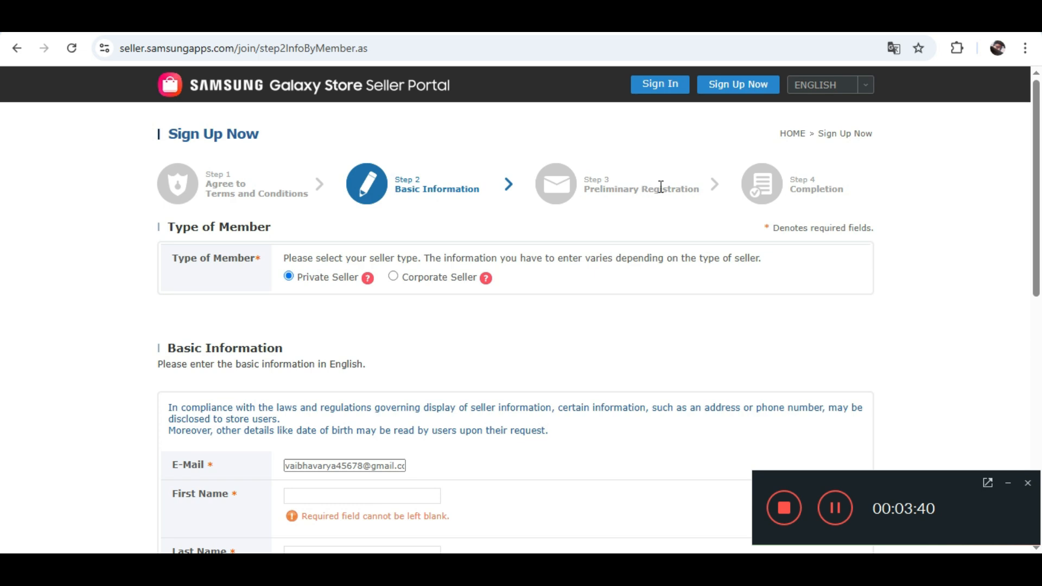
pyautogui.moveTo(796, 183); pyautogui.dragTo(846, 204)
pyautogui.click(572, 359)
pyautogui.scroll(-4, 434, 321)
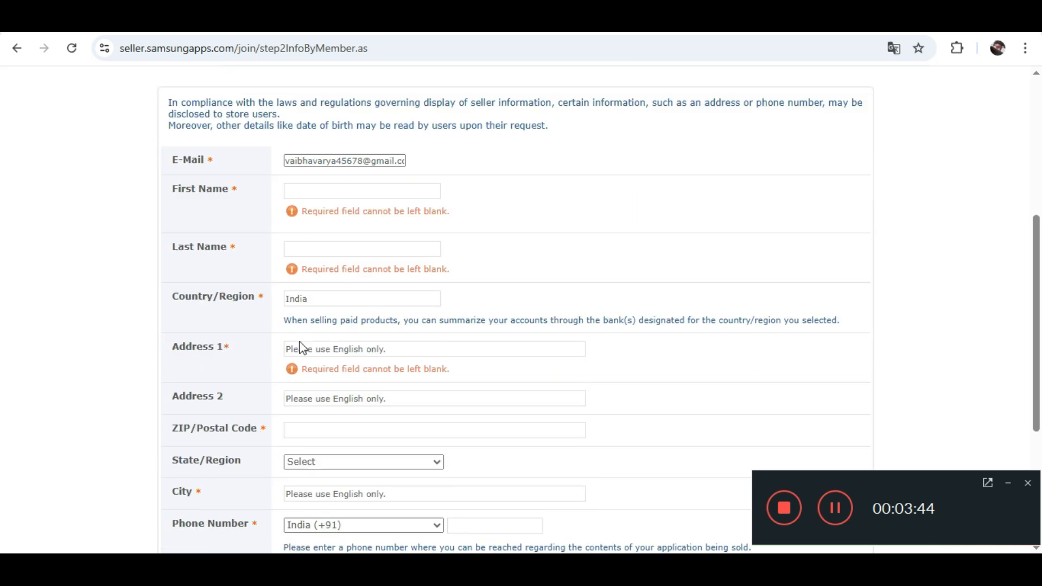
pyautogui.scroll(-5, 302, 347)
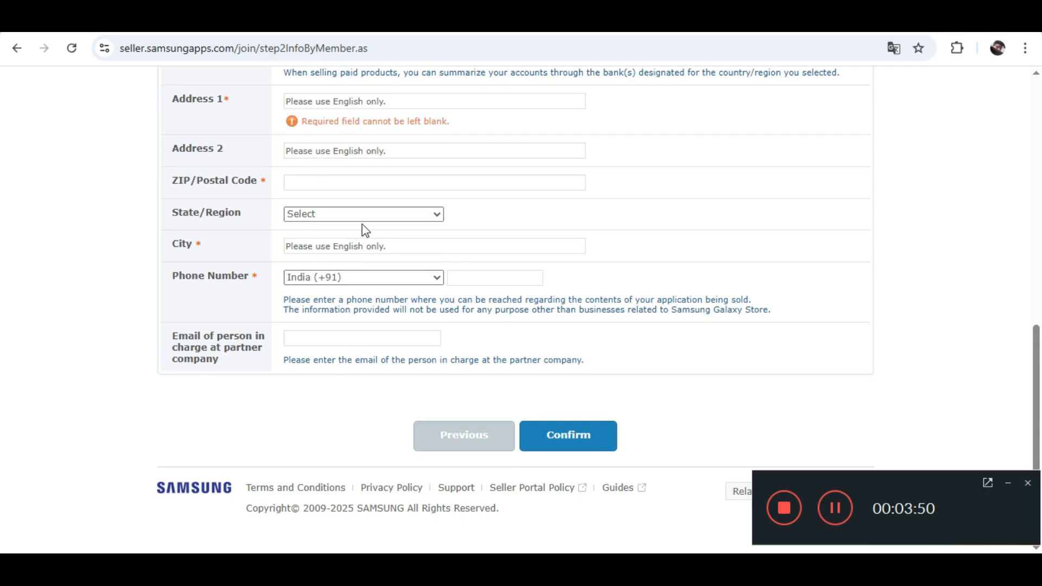
pyautogui.scroll(8, 406, 269)
pyautogui.scroll(-7, 373, 282)
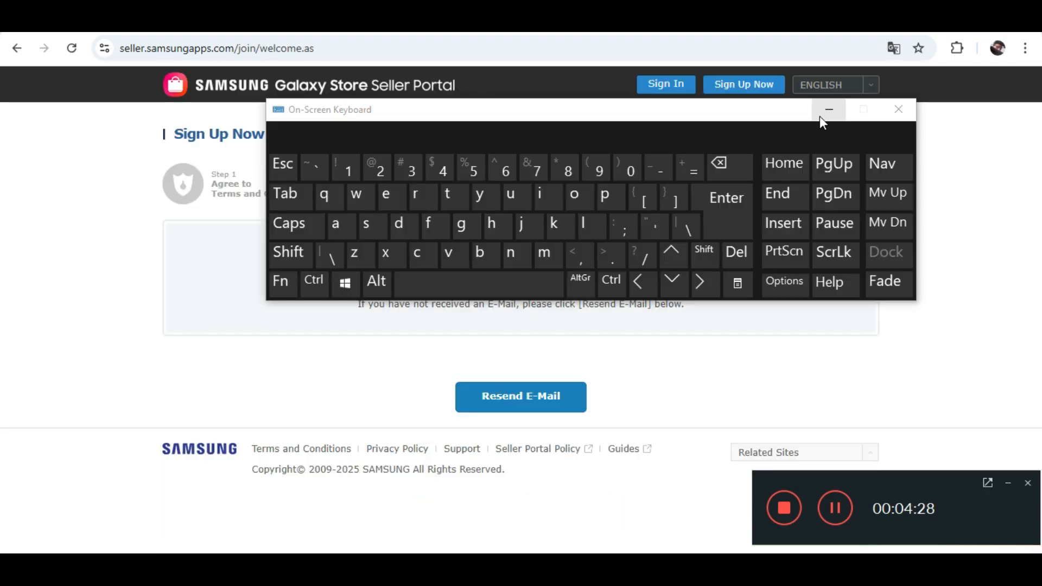
# Step: Resend the registration confirmation e-mail from the Preliminary Registration page and switch to the Gmail mailbox
pyautogui.click(820, 116)
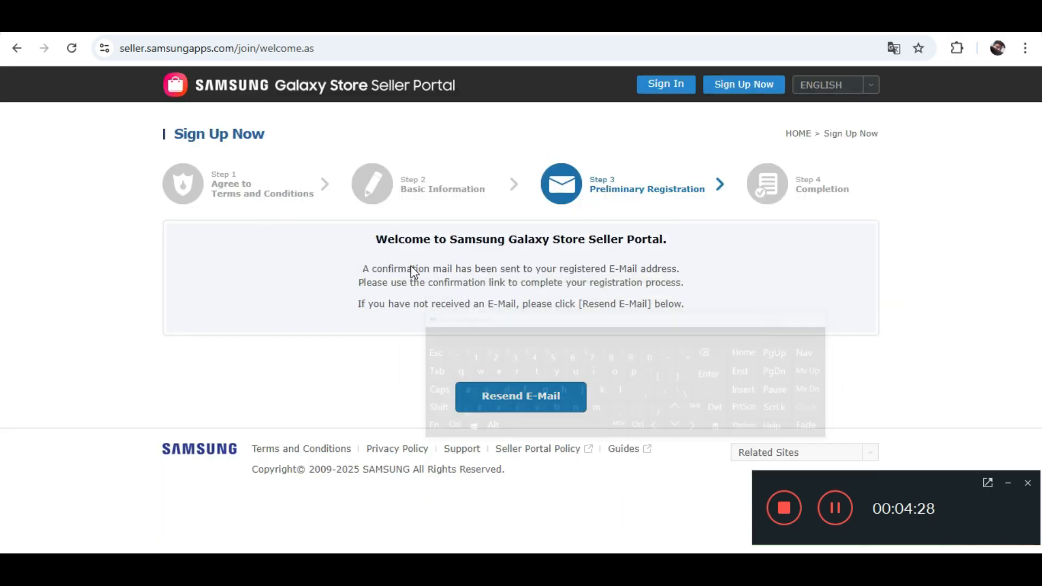
pyautogui.moveTo(369, 232); pyautogui.dragTo(697, 305)
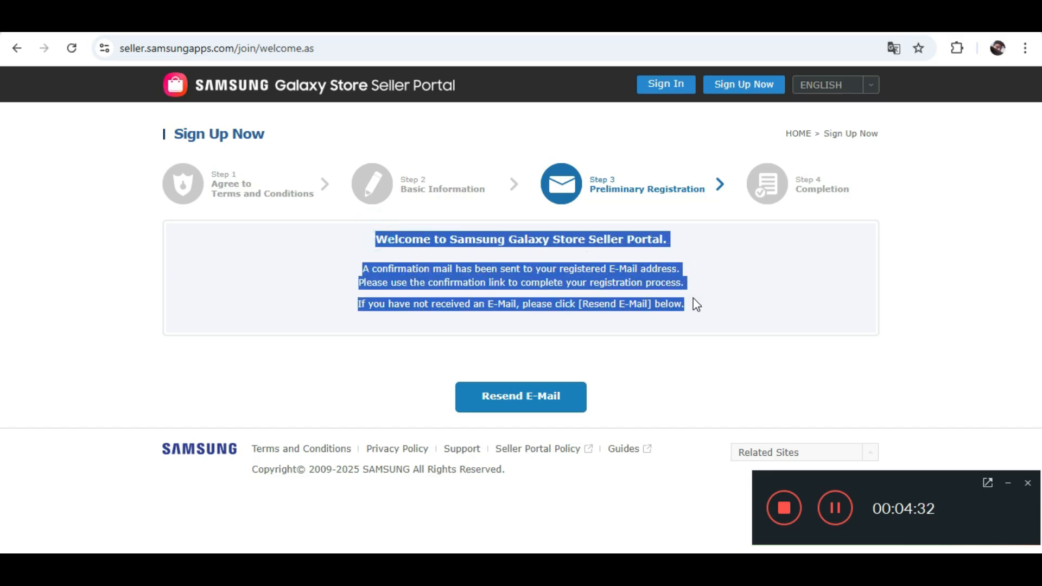
pyautogui.click(462, 298)
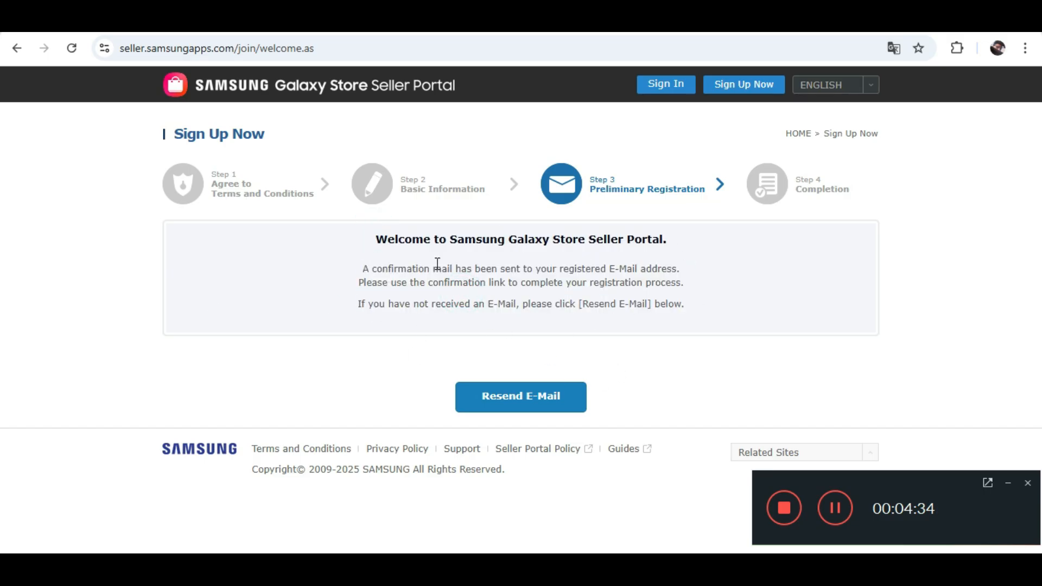
pyautogui.click(536, 393)
pyautogui.click(179, 22)
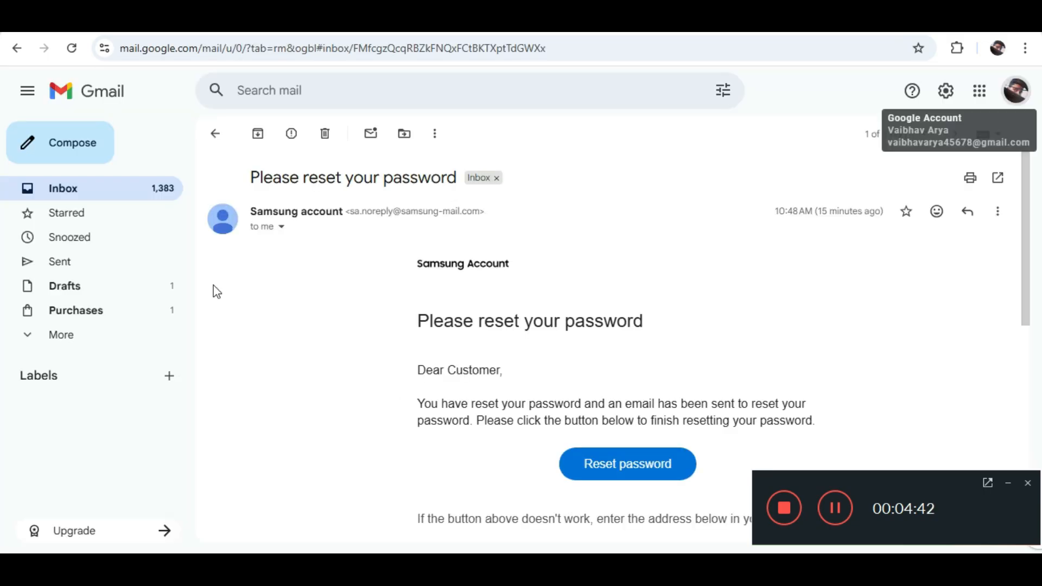
# Step: Open the Galaxy Store Seller Portal welcome e-mail from the inbox and read its instructions for completing the registration
pyautogui.click(214, 134)
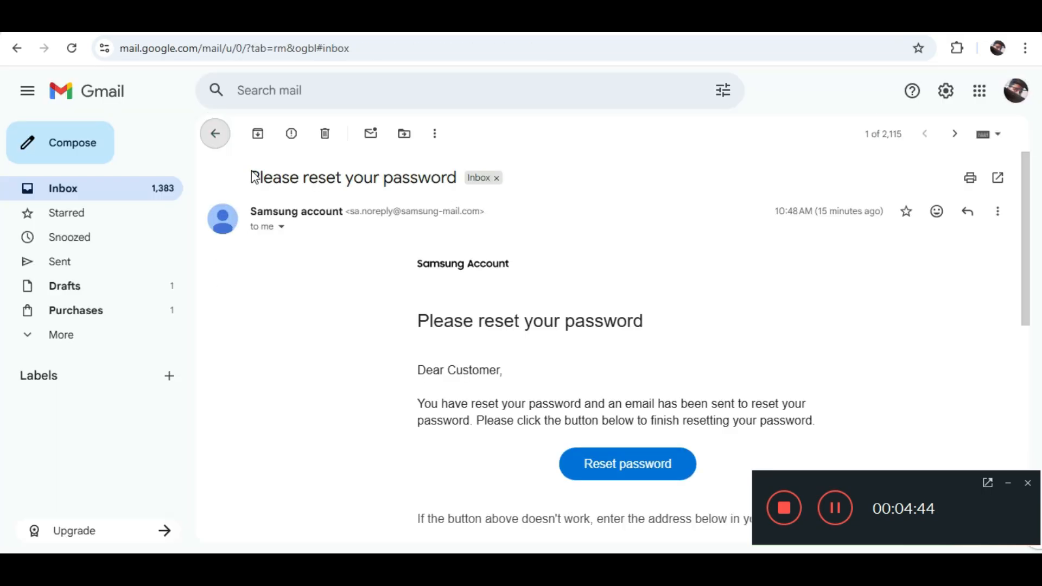
pyautogui.click(393, 220)
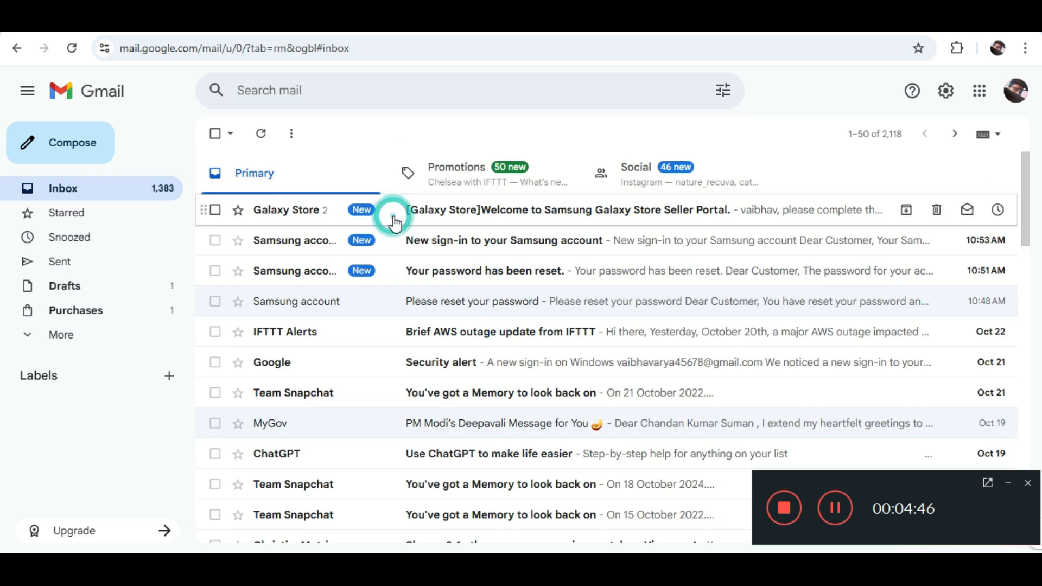
pyautogui.scroll(-1, 380, 320)
pyautogui.scroll(1, 337, 308)
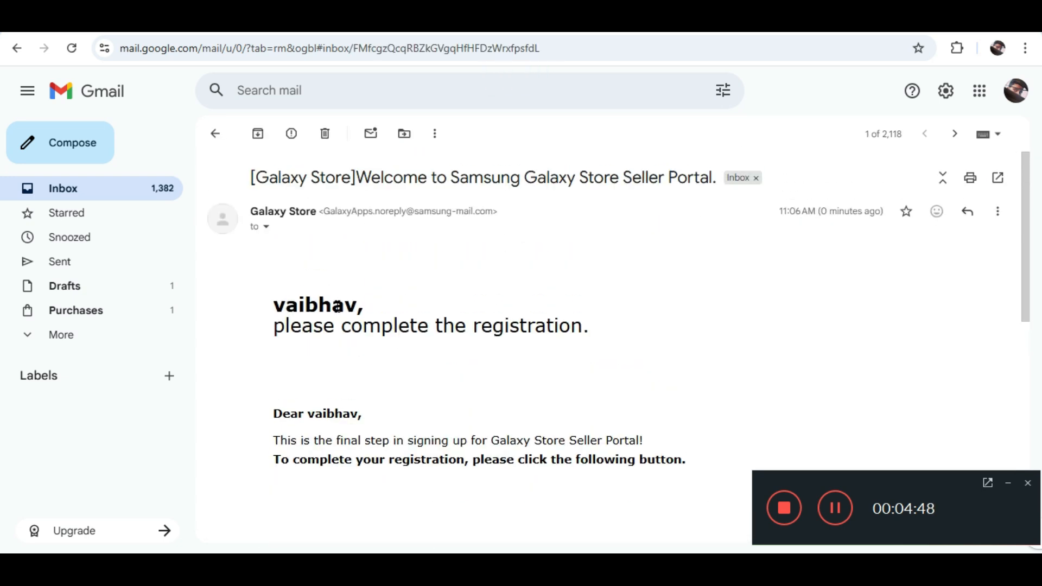
pyautogui.scroll(-10, 368, 369)
pyautogui.scroll(4, 483, 273)
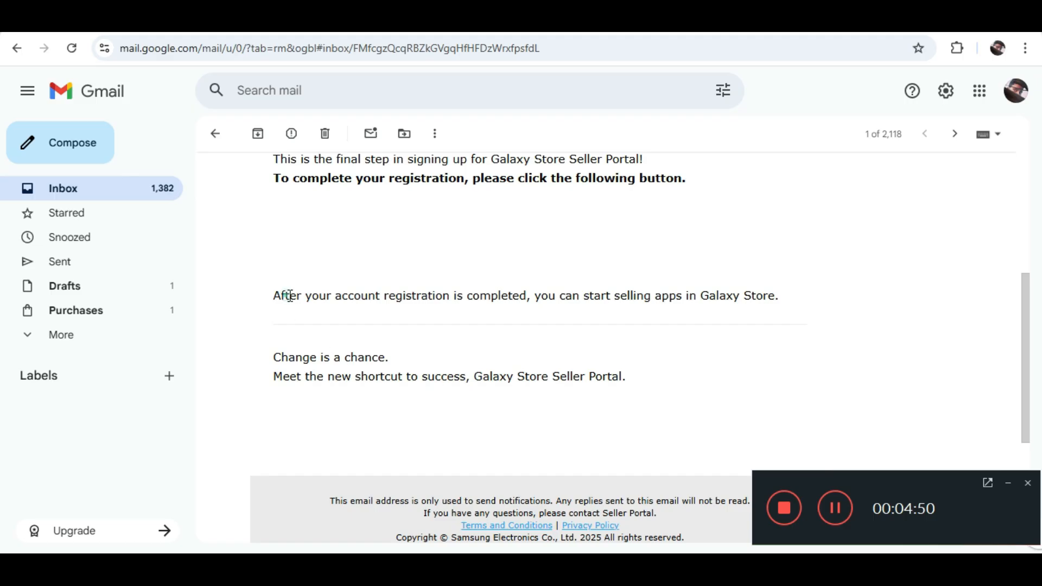
pyautogui.scroll(-4, 533, 365)
pyautogui.scroll(6, 475, 367)
pyautogui.scroll(-9, 488, 293)
pyautogui.scroll(3, 562, 291)
pyautogui.scroll(3, 564, 358)
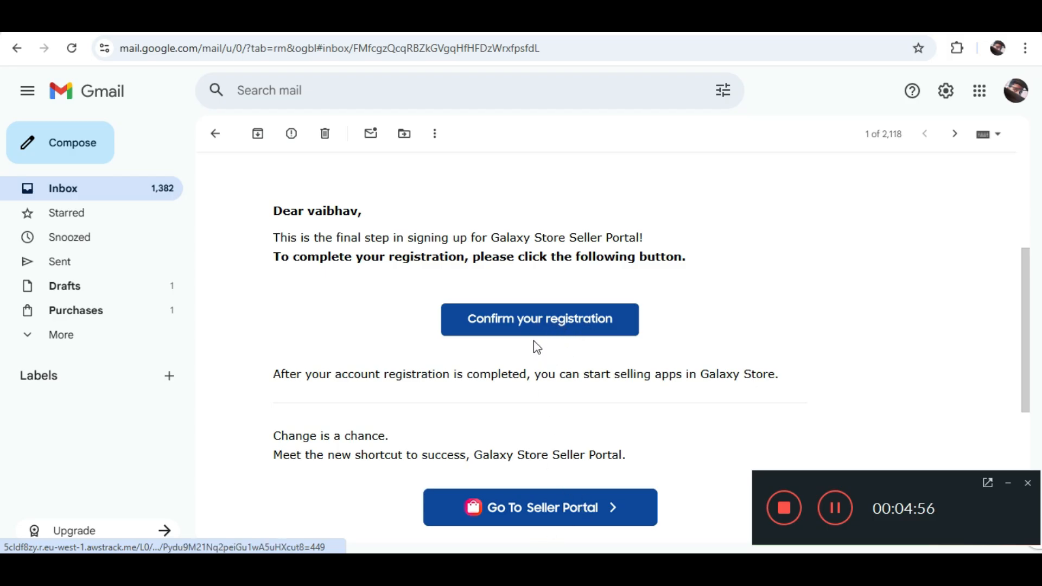
pyautogui.scroll(4, 537, 350)
# Step: Reopen the Galaxy Store welcome conversation, expand the latest message's trimmed content and confirm the seller registration
pyautogui.click(215, 133)
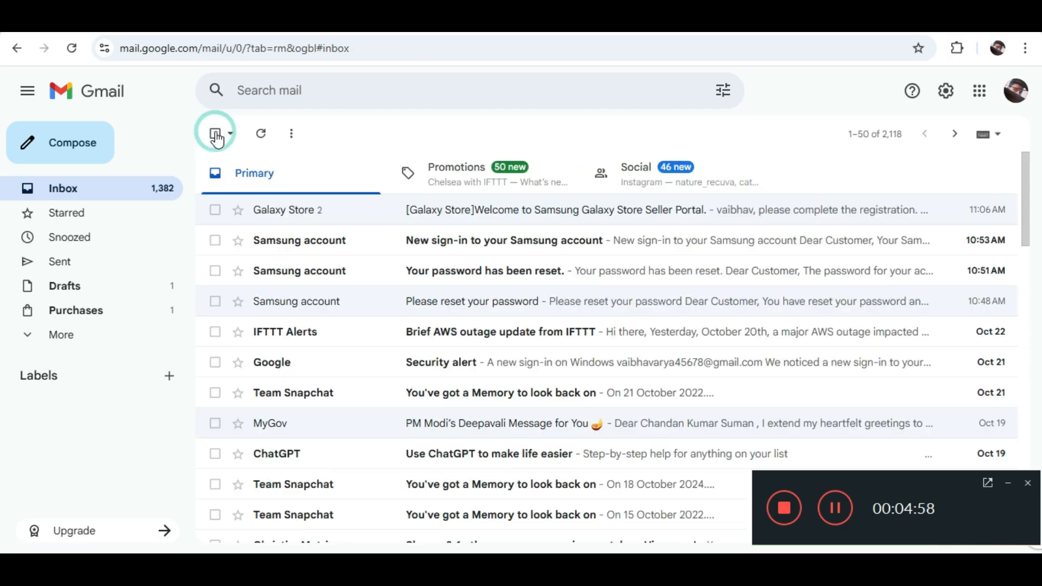
pyautogui.click(366, 210)
pyautogui.click(292, 275)
pyautogui.click(260, 305)
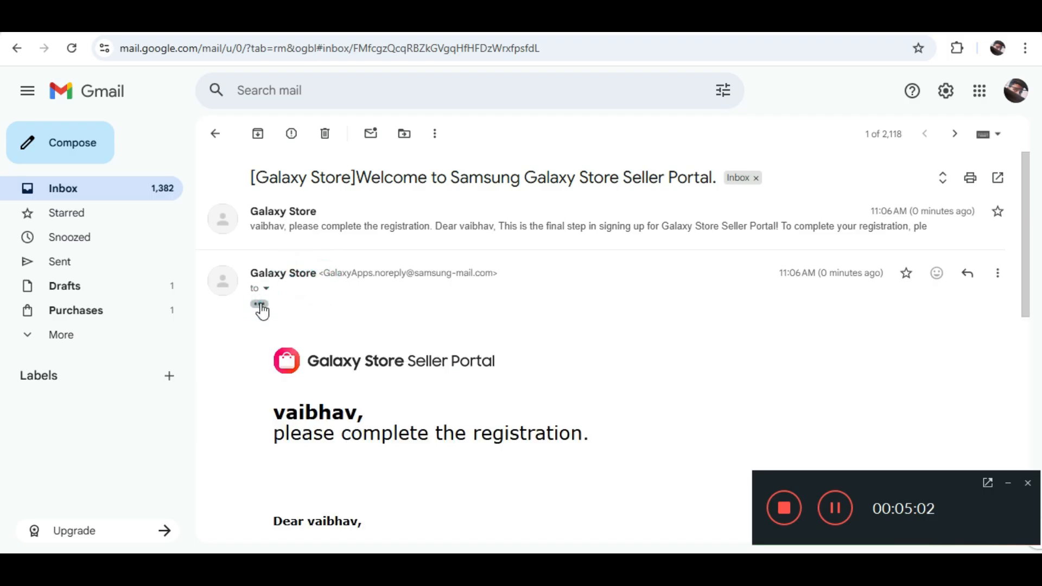
pyautogui.scroll(-6, 344, 289)
pyautogui.click(521, 263)
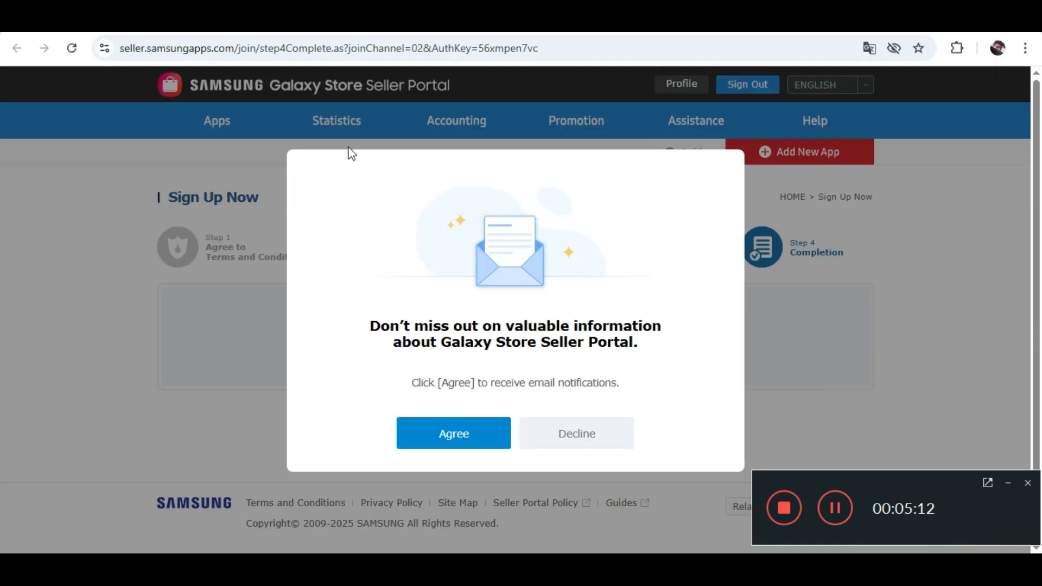
# Step: Agree to receive Galaxy Store Seller Portal e-mail notifications and dismiss the resulting notice
pyautogui.scroll(-1, 543, 286)
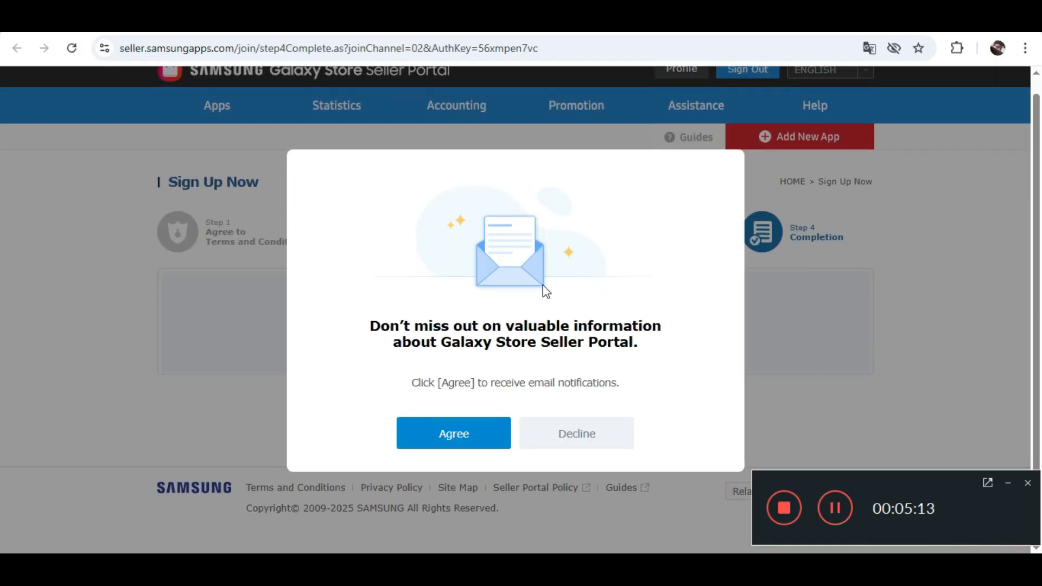
pyautogui.click(463, 444)
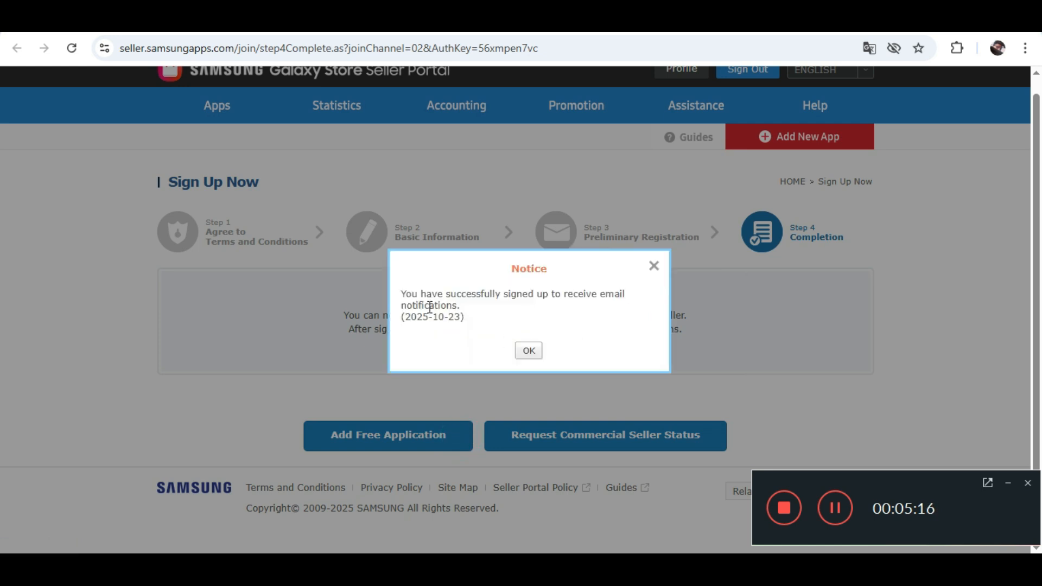
pyautogui.moveTo(401, 294); pyautogui.dragTo(477, 327)
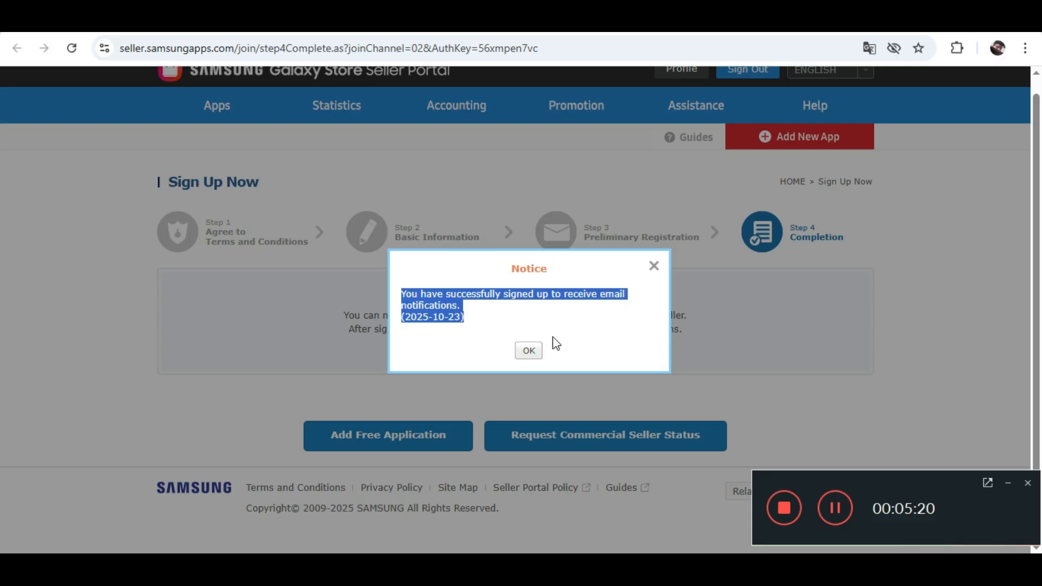
pyautogui.click(530, 352)
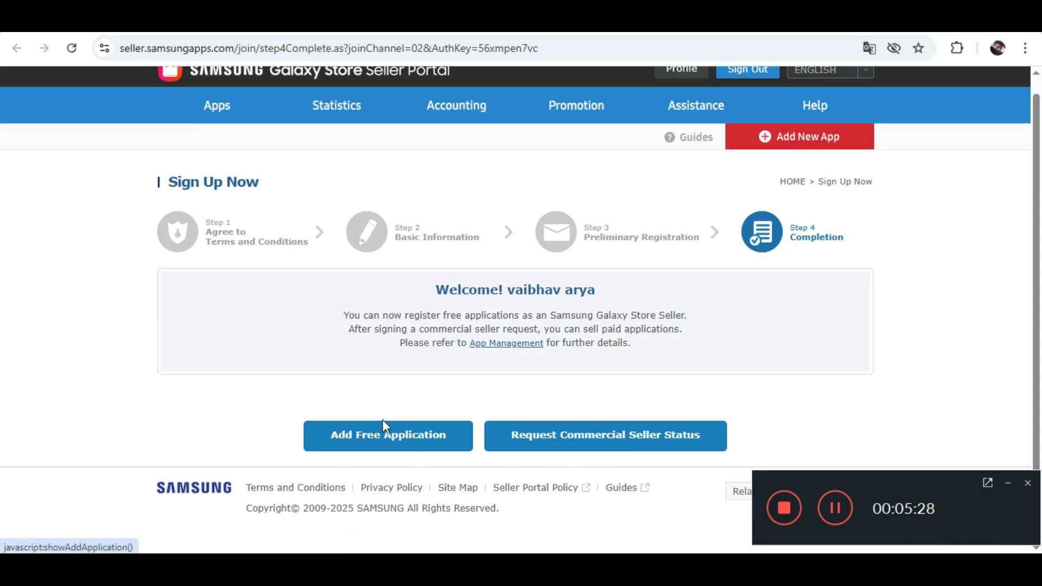
# Step: Try to add a free application of type Android with English (Recommended) as the default language
pyautogui.scroll(1, 623, 328)
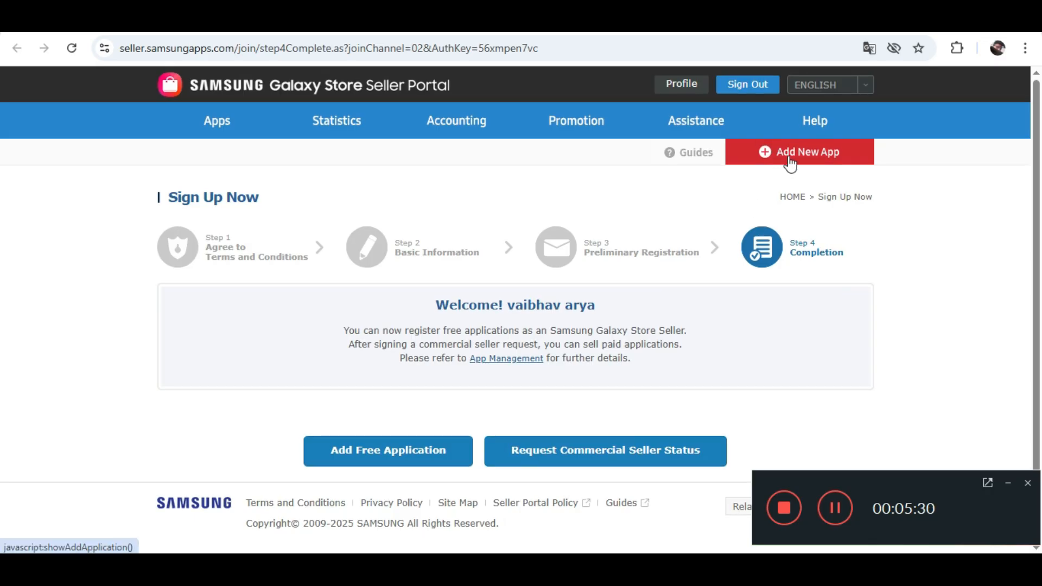
pyautogui.scroll(-1, 496, 391)
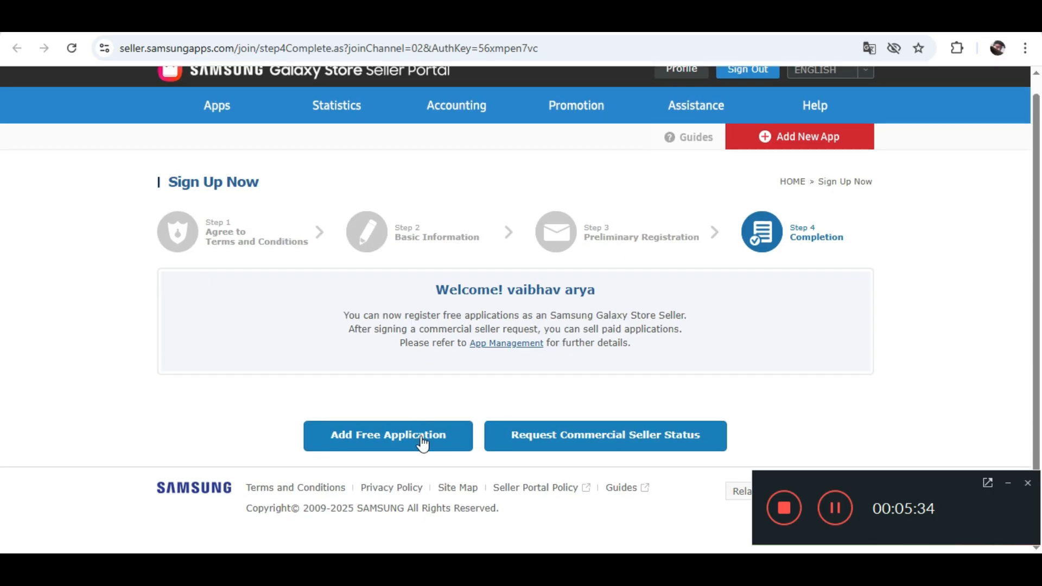
pyautogui.click(391, 435)
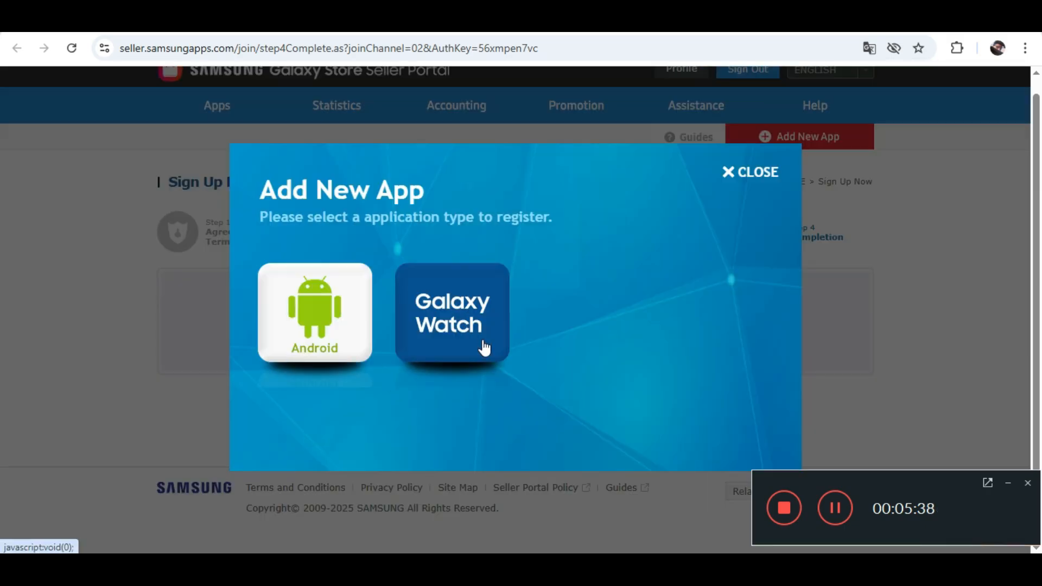
pyautogui.moveTo(255, 181); pyautogui.dragTo(553, 220)
pyautogui.moveTo(465, 223); pyautogui.dragTo(608, 214)
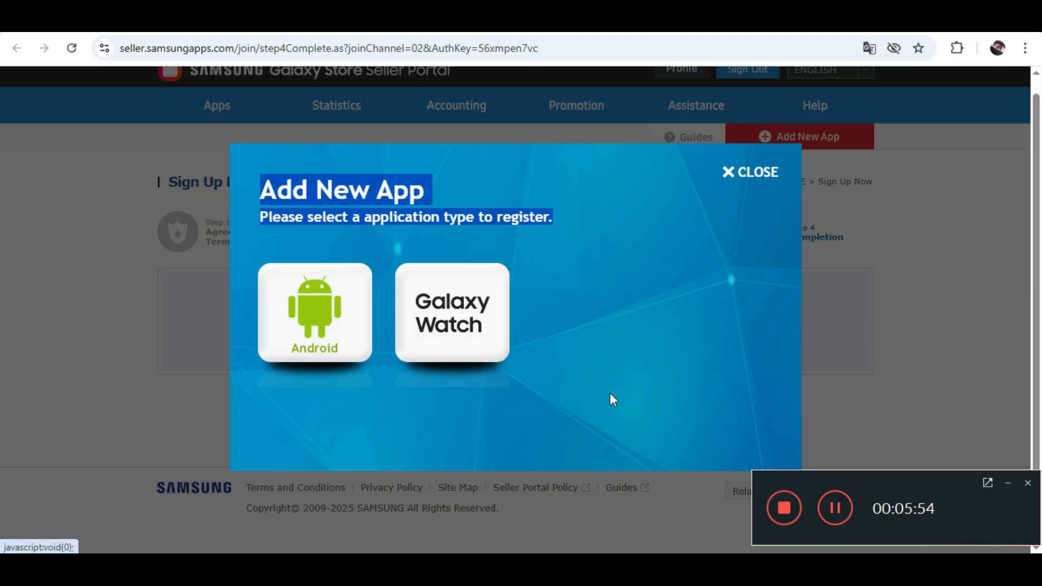
pyautogui.click(327, 322)
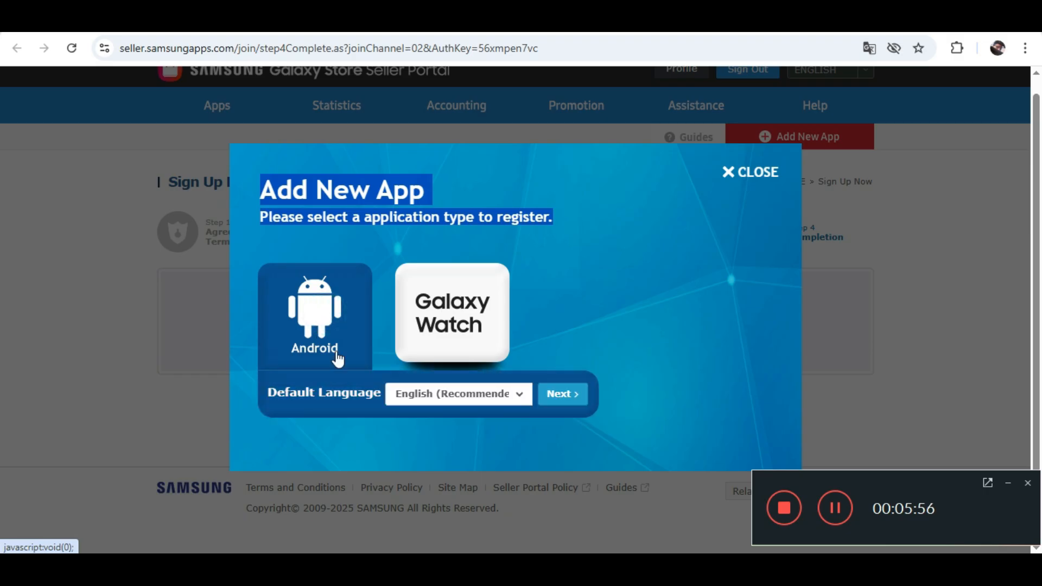
pyautogui.click(509, 395)
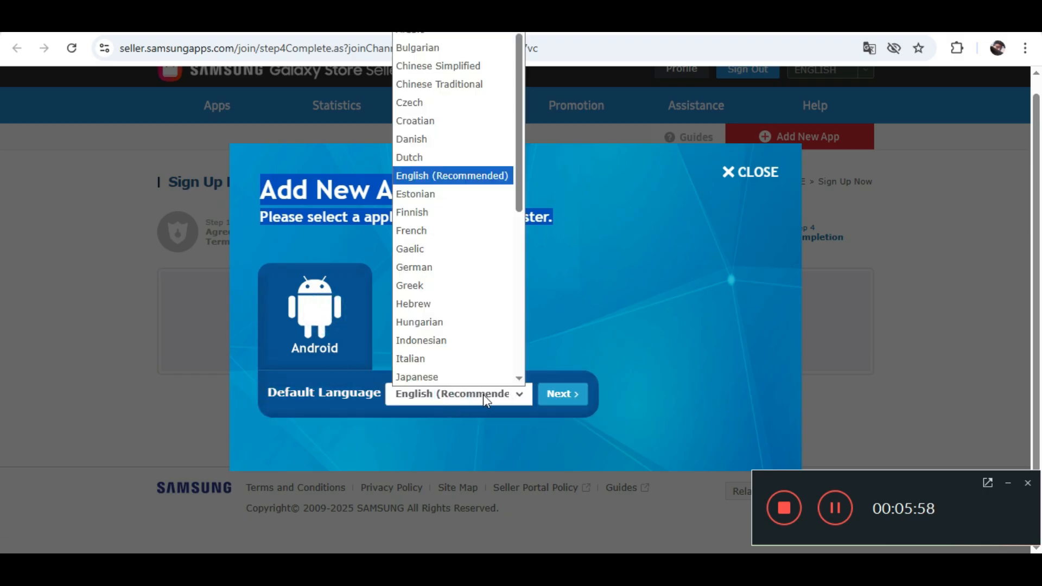
pyautogui.click(456, 177)
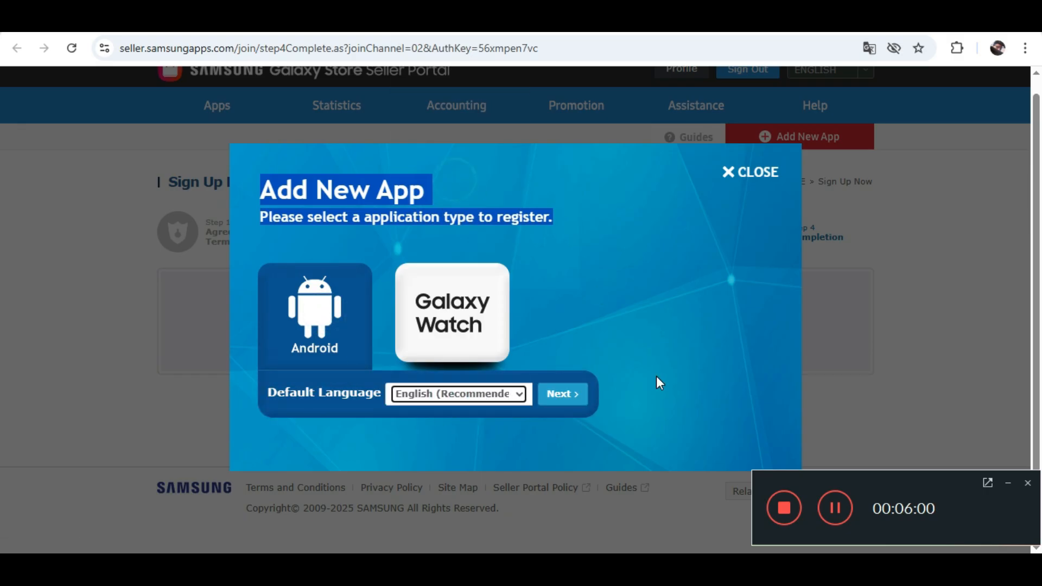
pyautogui.click(563, 280)
pyautogui.click(562, 394)
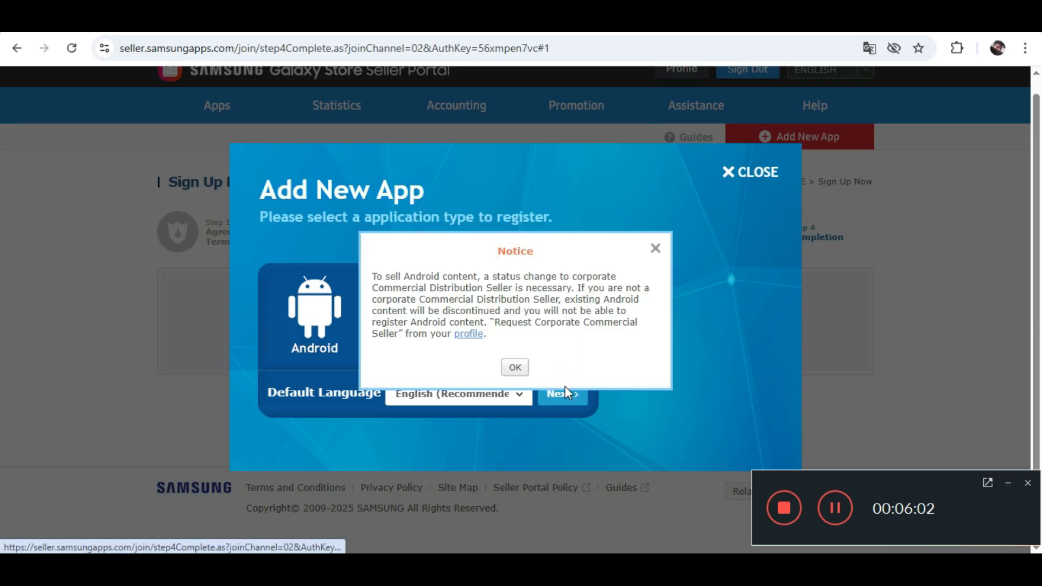
# Step: Read the notice on the seller status needed for Android content and abandon the Android app registration
pyautogui.moveTo(371, 280); pyautogui.dragTo(601, 325)
pyautogui.click(600, 332)
pyautogui.click(522, 369)
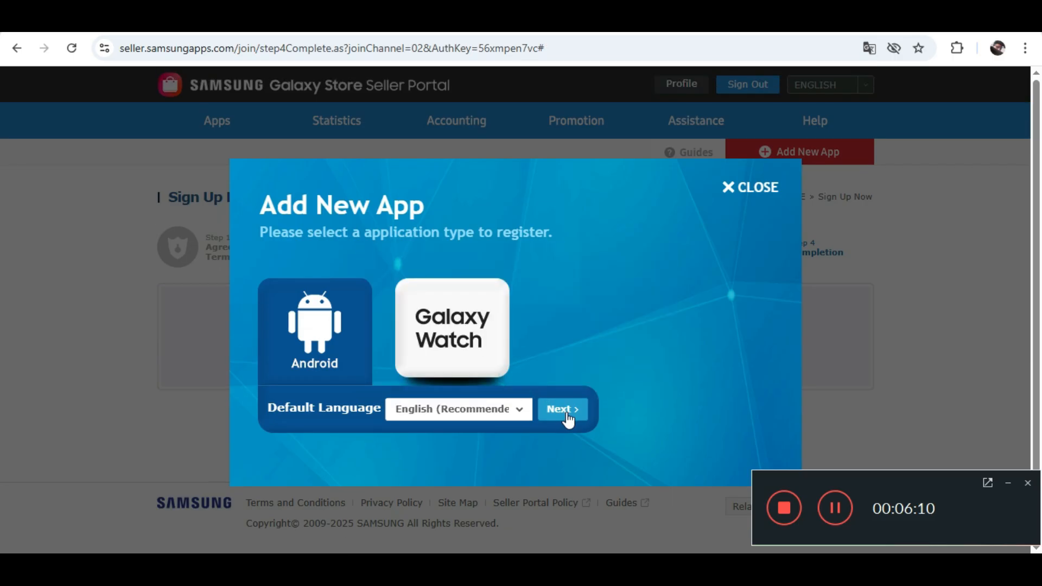
pyautogui.click(563, 410)
pyautogui.click(515, 367)
pyautogui.click(754, 186)
pyautogui.scroll(-1, 438, 343)
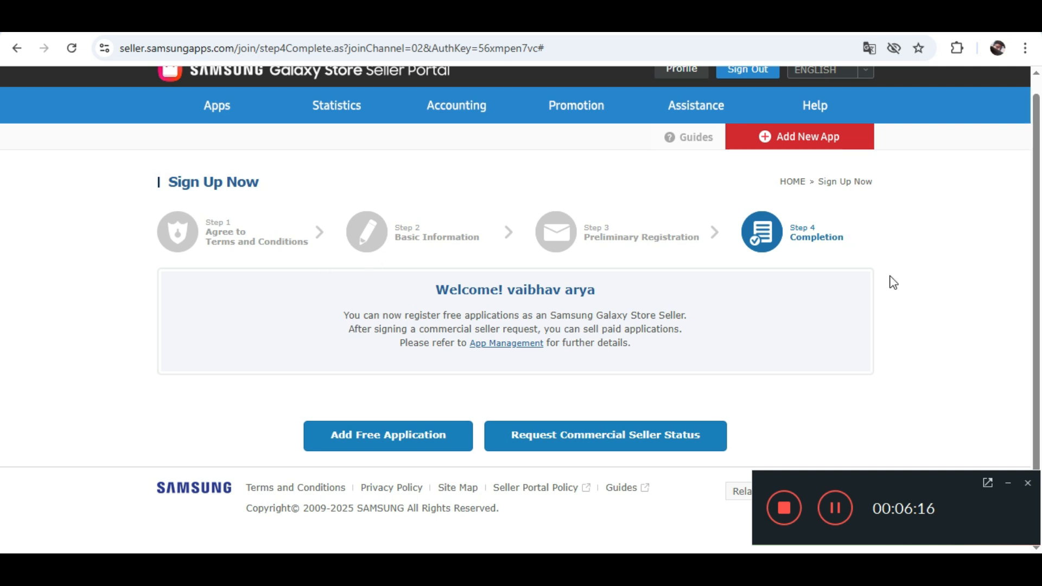
pyautogui.scroll(1, 887, 251)
pyautogui.click(790, 157)
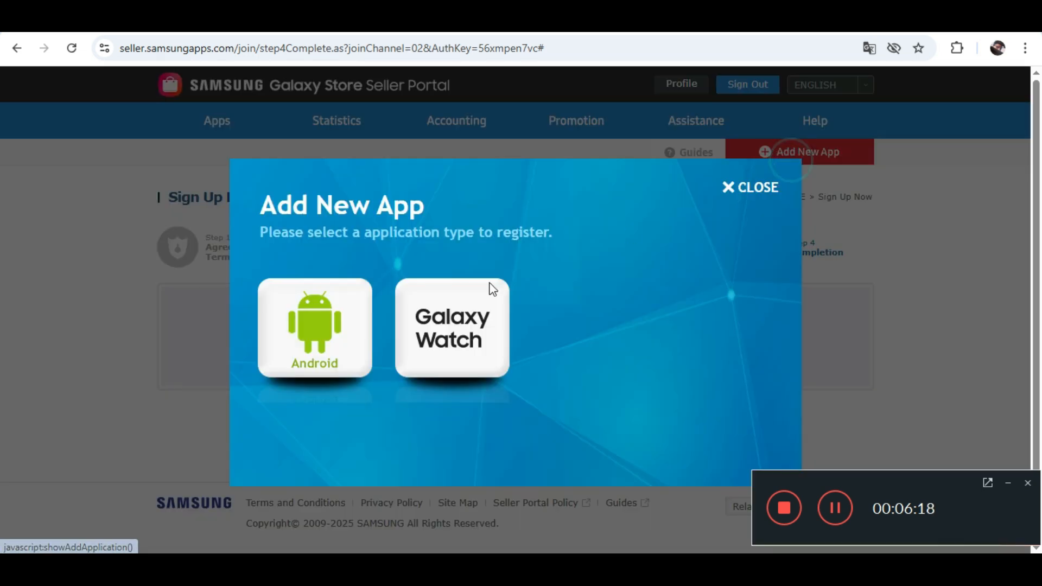
pyautogui.click(748, 190)
pyautogui.scroll(-1, 655, 395)
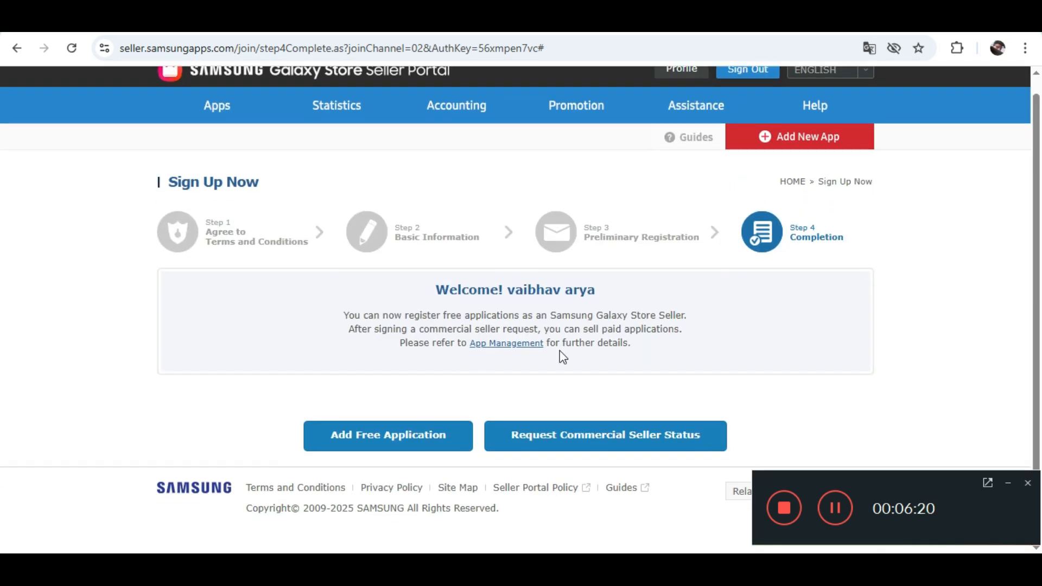
# Step: Try again to add a new Android app in English, reread the seller status notice and close the dialogs
pyautogui.click(757, 137)
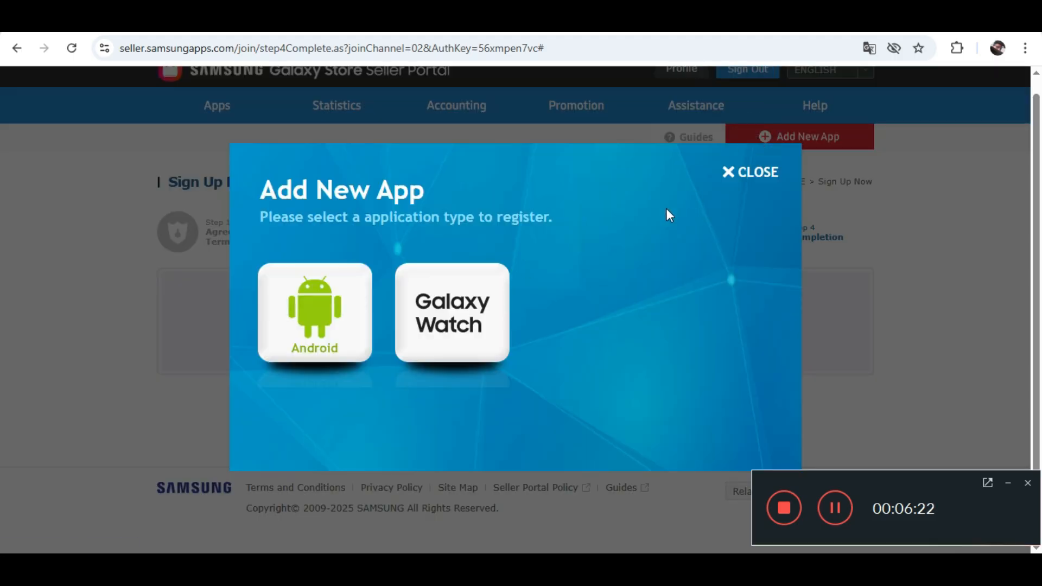
pyautogui.click(322, 295)
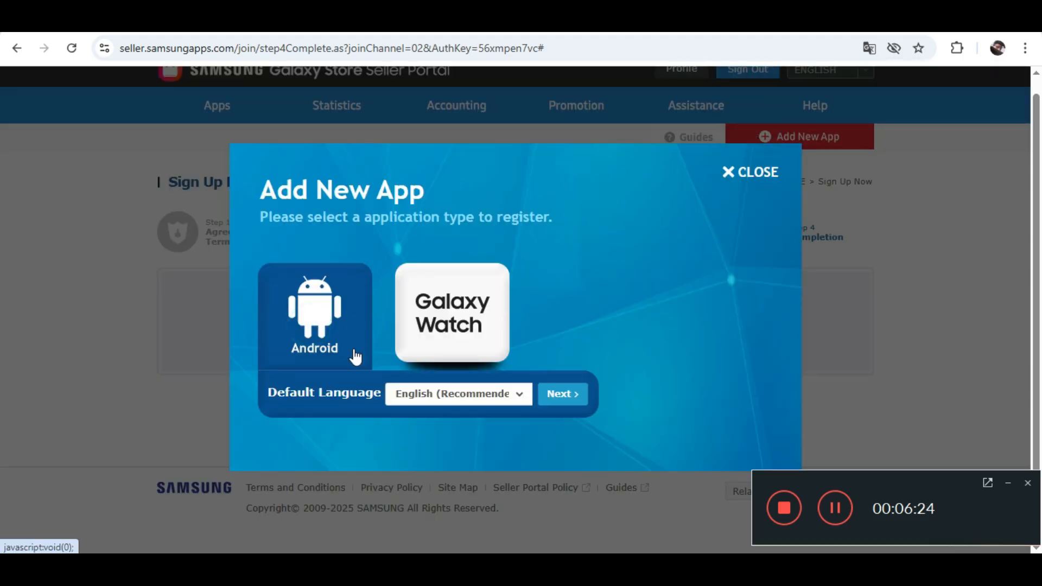
pyautogui.click(562, 399)
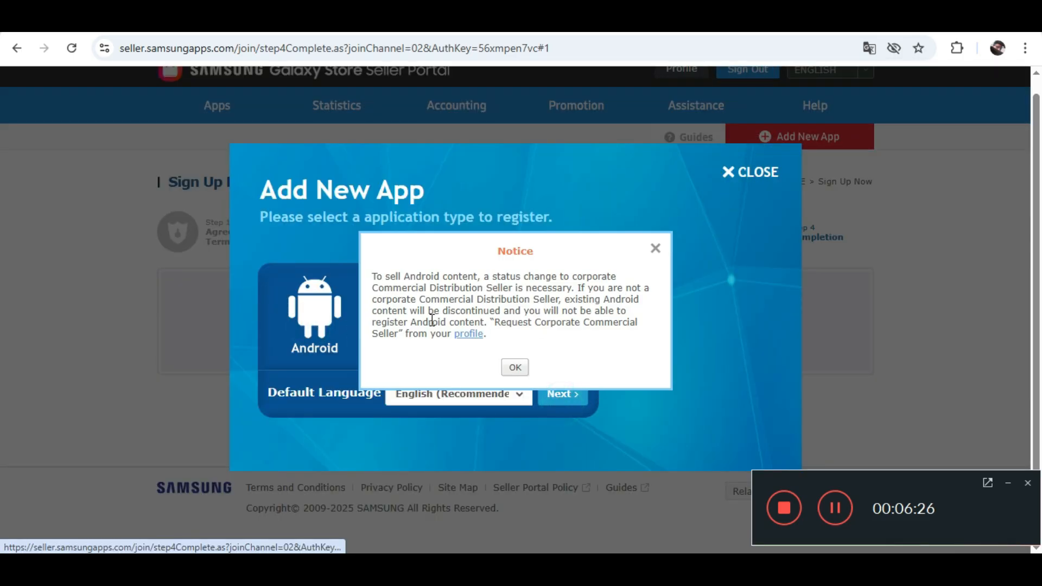
pyautogui.moveTo(385, 288); pyautogui.dragTo(580, 285)
pyautogui.click(583, 322)
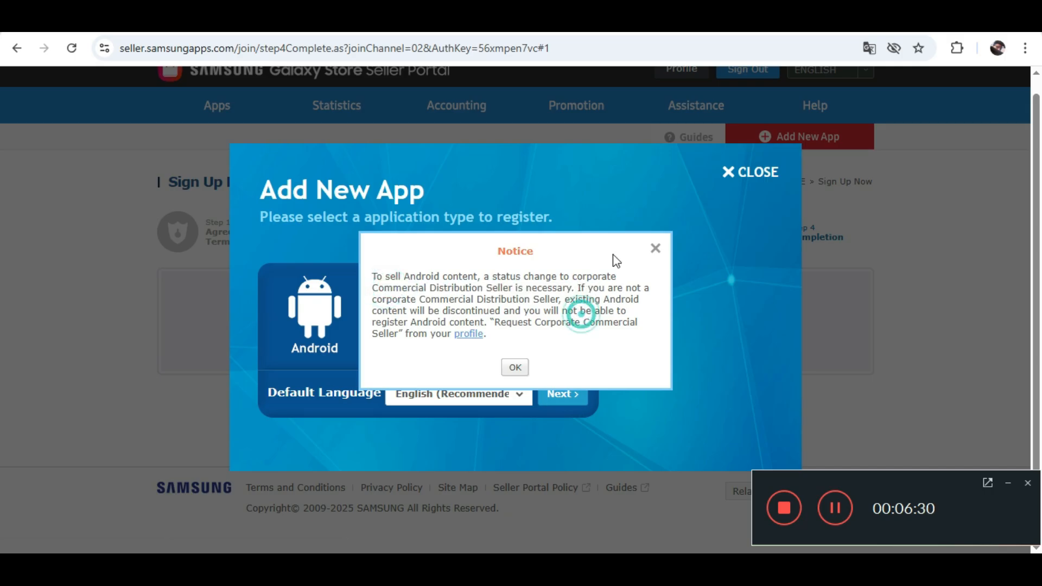
pyautogui.click(656, 249)
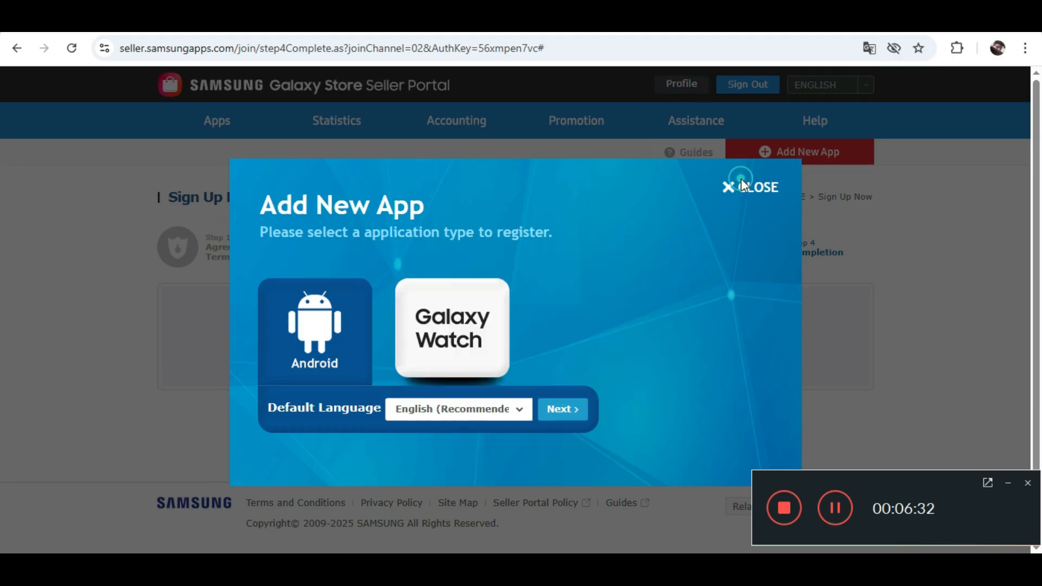
pyautogui.click(739, 173)
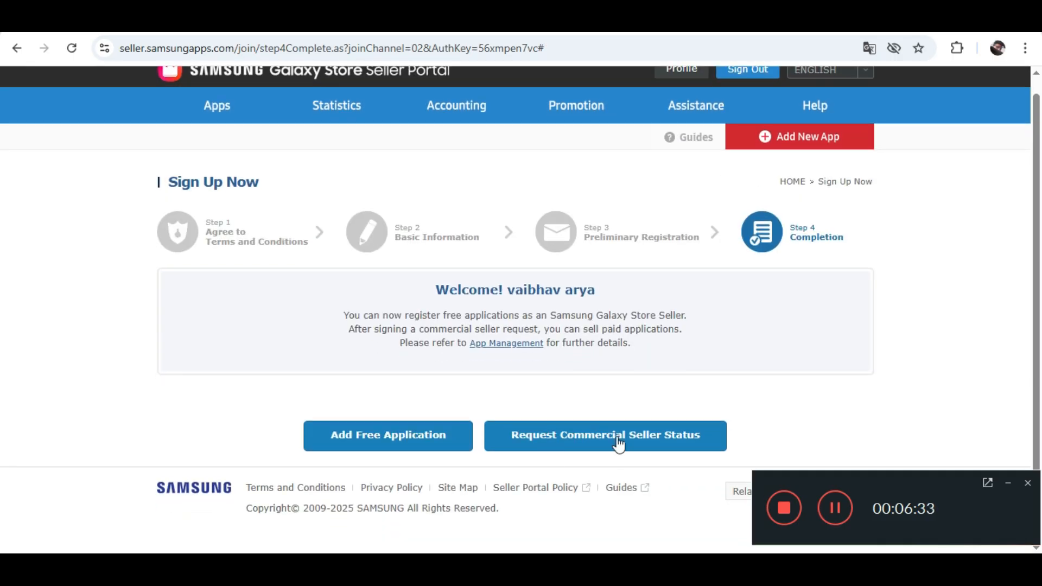
# Step: Open the commercial seller status request, read the notice for private commercial sellers and close it without proceeding
pyautogui.click(581, 435)
pyautogui.moveTo(434, 246); pyautogui.dragTo(567, 261)
pyautogui.click(597, 277)
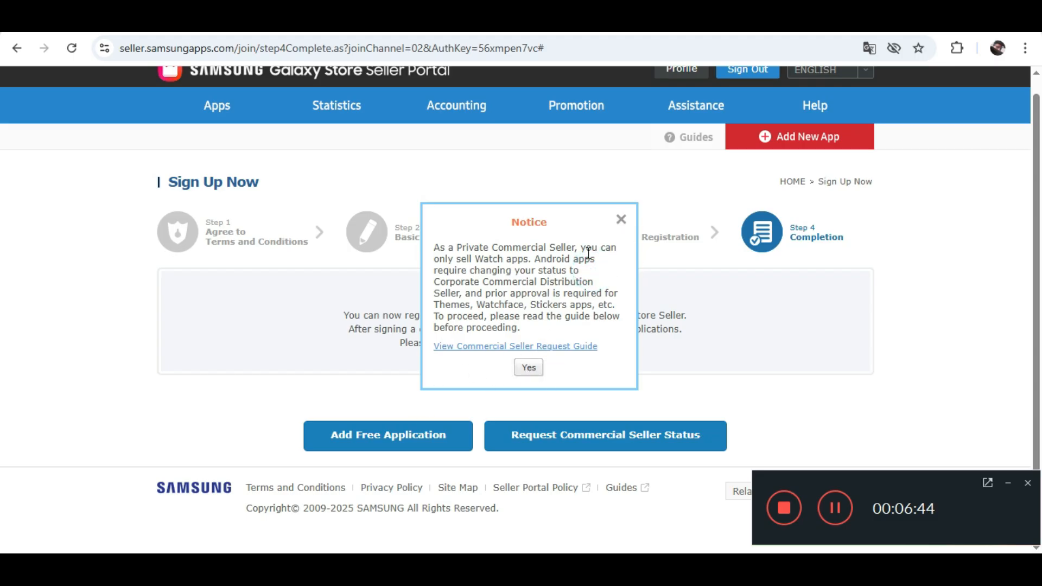
pyautogui.click(620, 220)
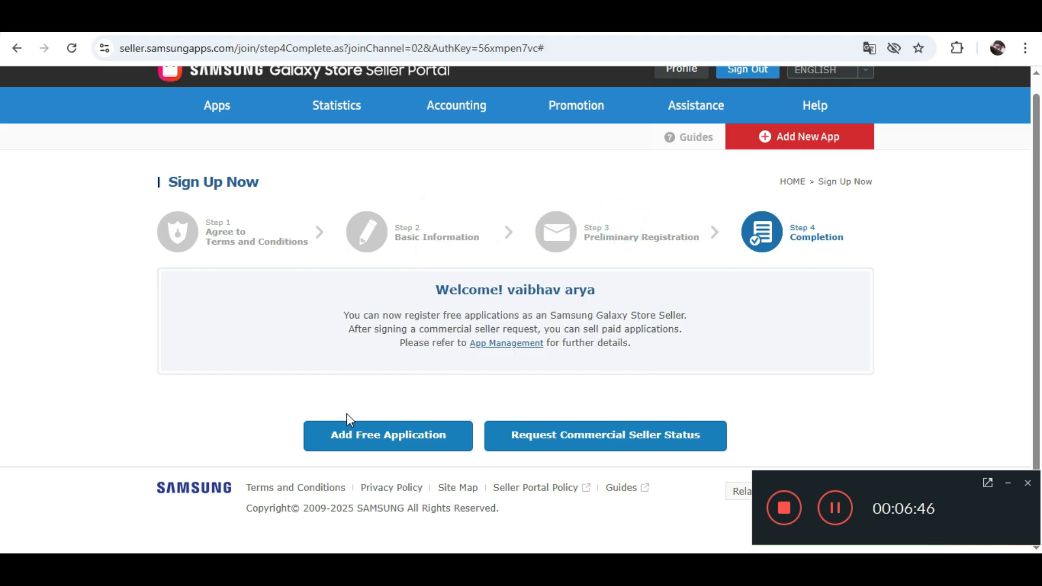
# Step: Start registering a free Galaxy Watch application with English (Recommended) as the default language
pyautogui.click(370, 436)
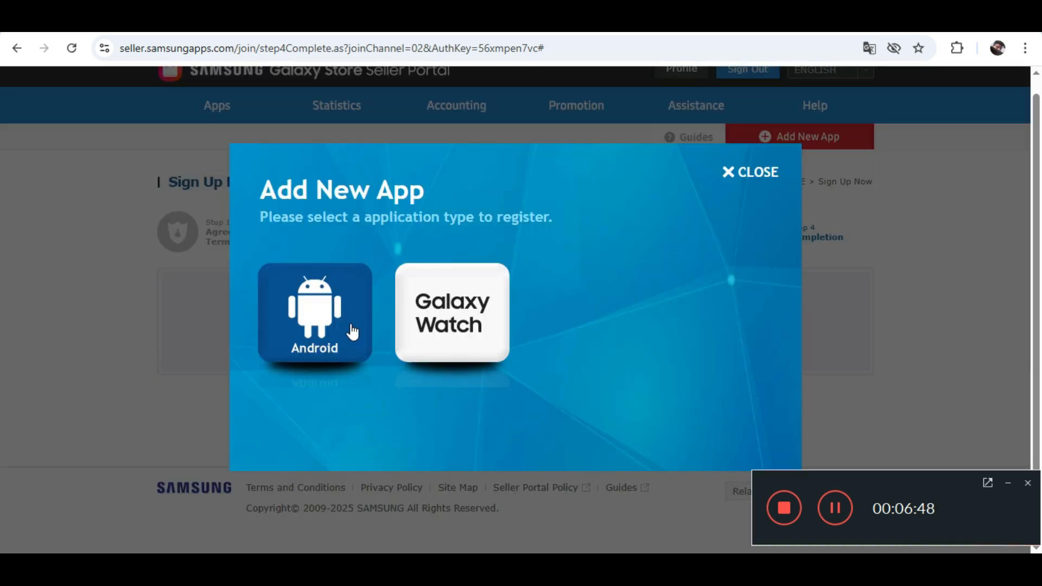
pyautogui.click(330, 328)
pyautogui.click(421, 322)
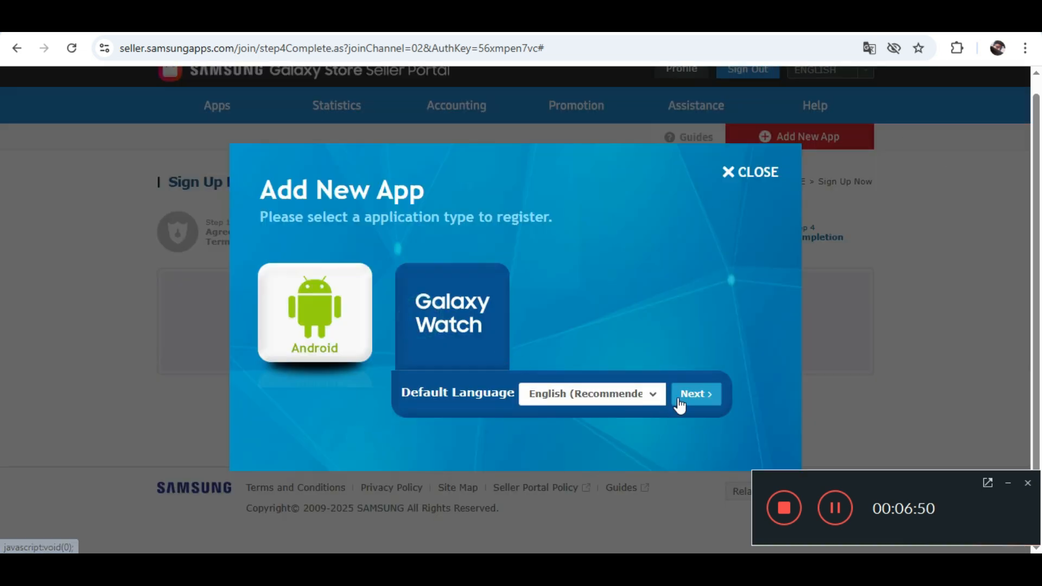
pyautogui.click(688, 395)
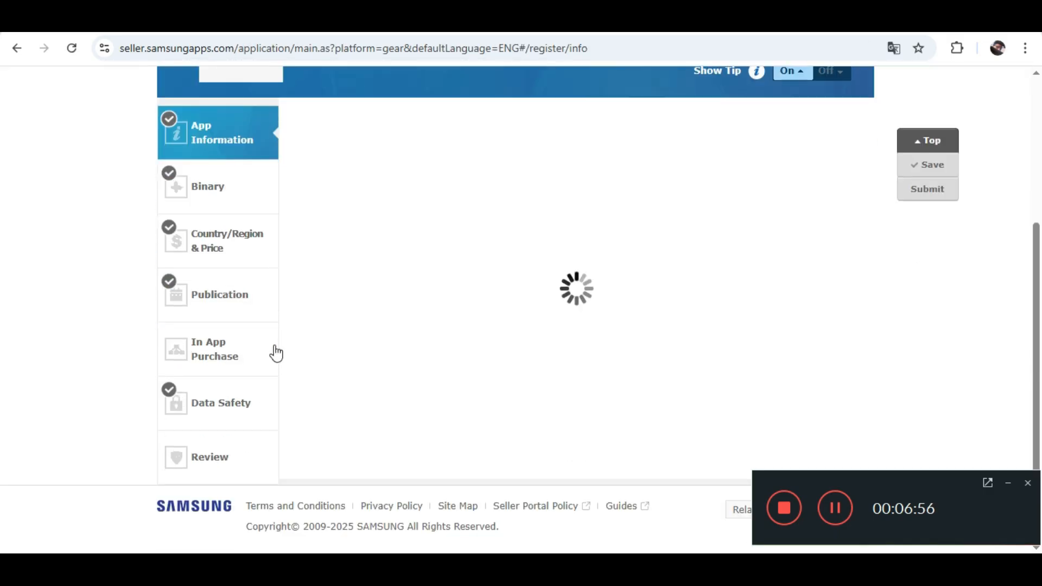
# Step: Examine the App Title, Description and search keyword fields of the Galaxy Watch app's App Information form without filling them in
pyautogui.scroll(-5, 306, 288)
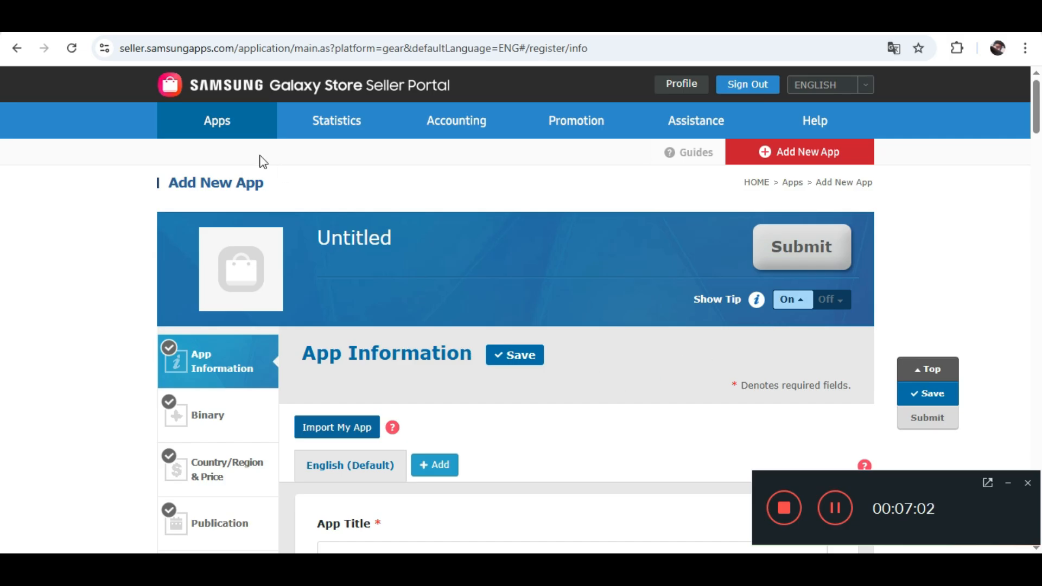
pyautogui.scroll(-4, 472, 314)
pyautogui.scroll(-3, 375, 307)
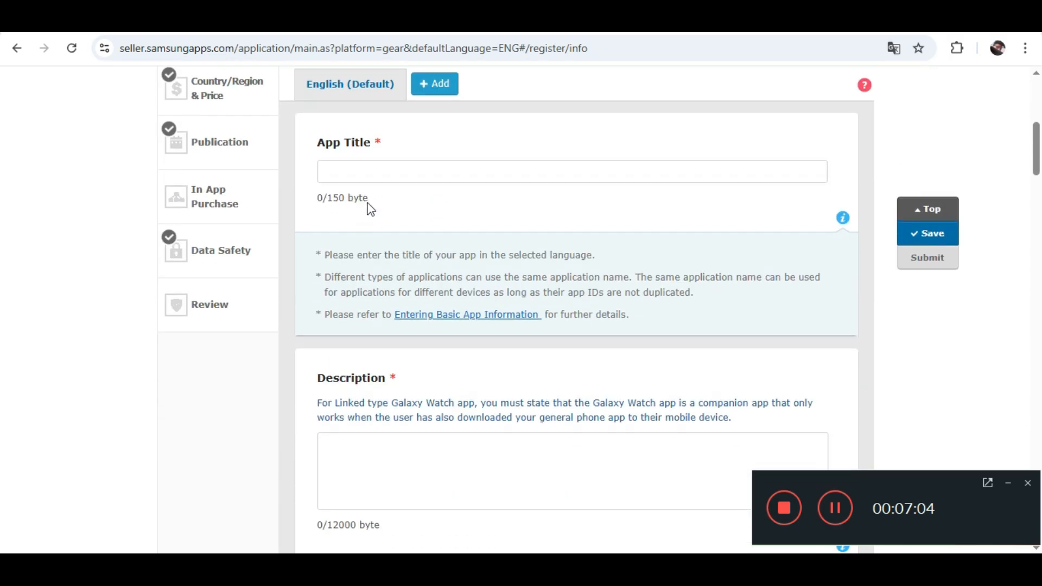
pyautogui.click(357, 173)
pyautogui.scroll(-2, 400, 360)
pyautogui.click(428, 384)
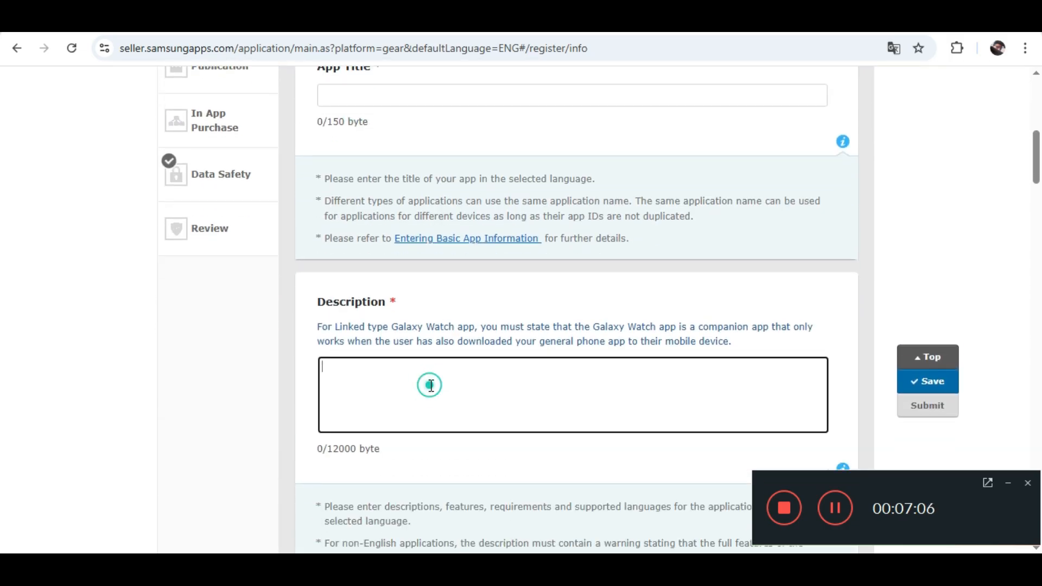
pyautogui.scroll(-5, 380, 369)
pyautogui.click(365, 360)
pyautogui.click(473, 365)
pyautogui.scroll(-7, 542, 391)
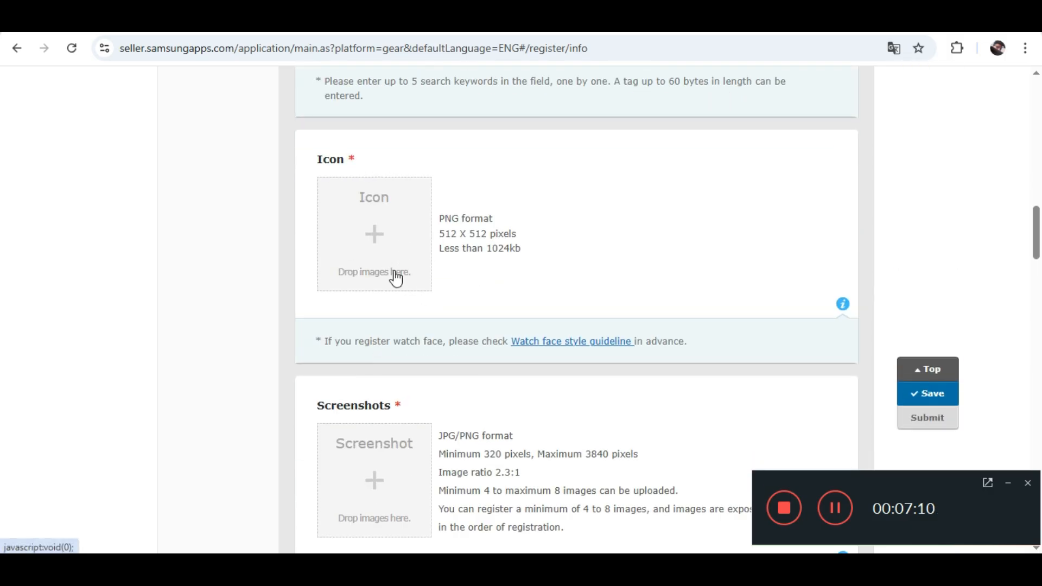
# Step: Review the form's image, category, rating certificate, URL, copyright, support and notification fields, and return to the start of App Information
pyautogui.scroll(-5, 434, 309)
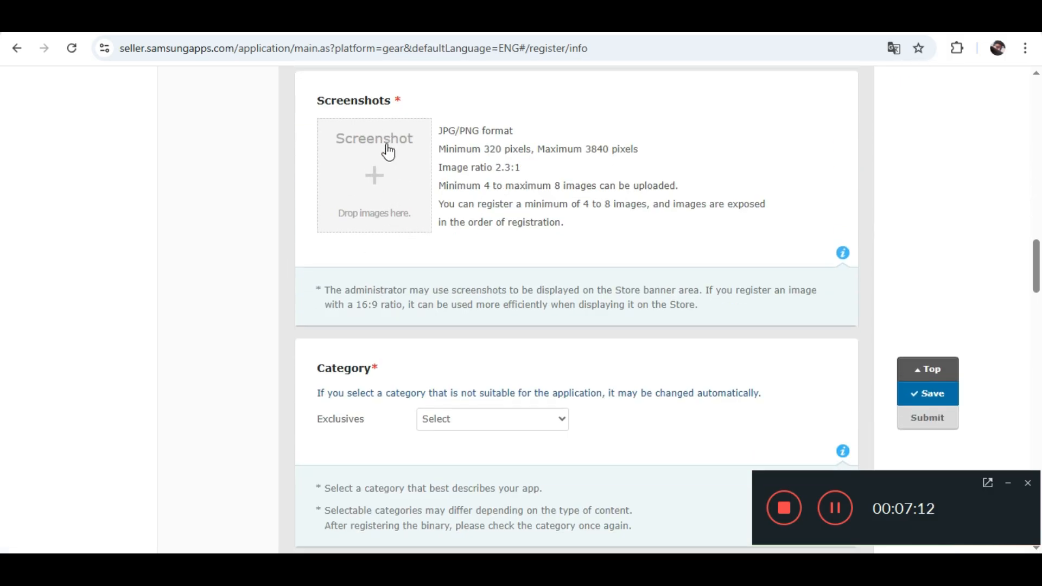
pyautogui.scroll(-3, 434, 245)
pyautogui.scroll(-11, 478, 295)
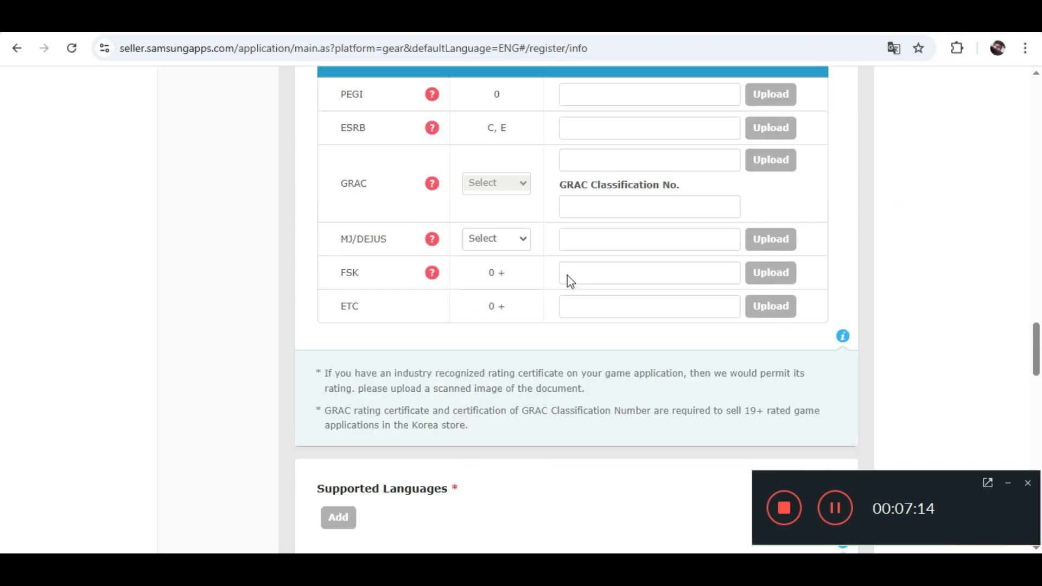
pyautogui.scroll(1, 478, 228)
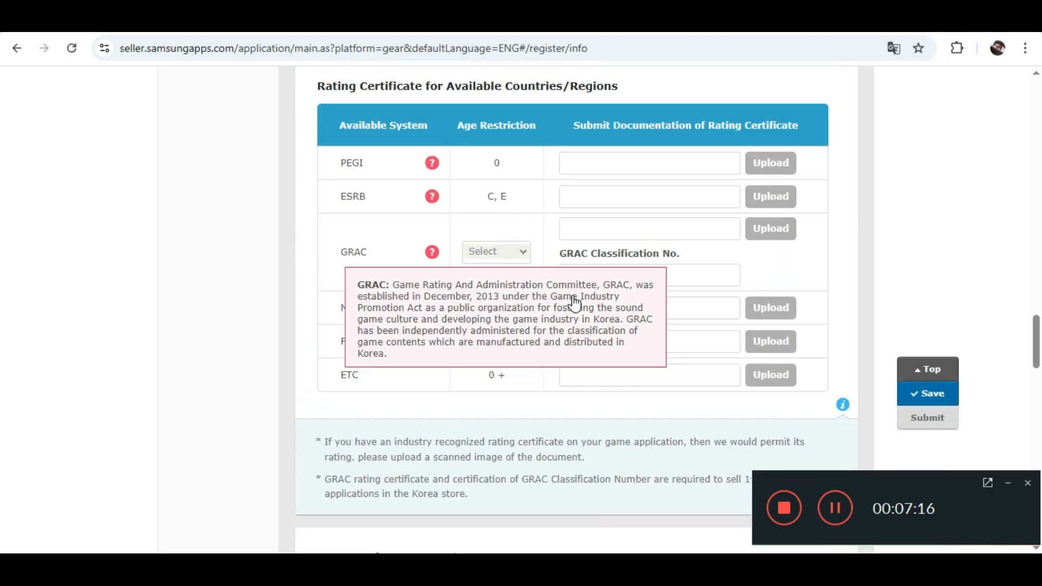
pyautogui.scroll(-15, 619, 351)
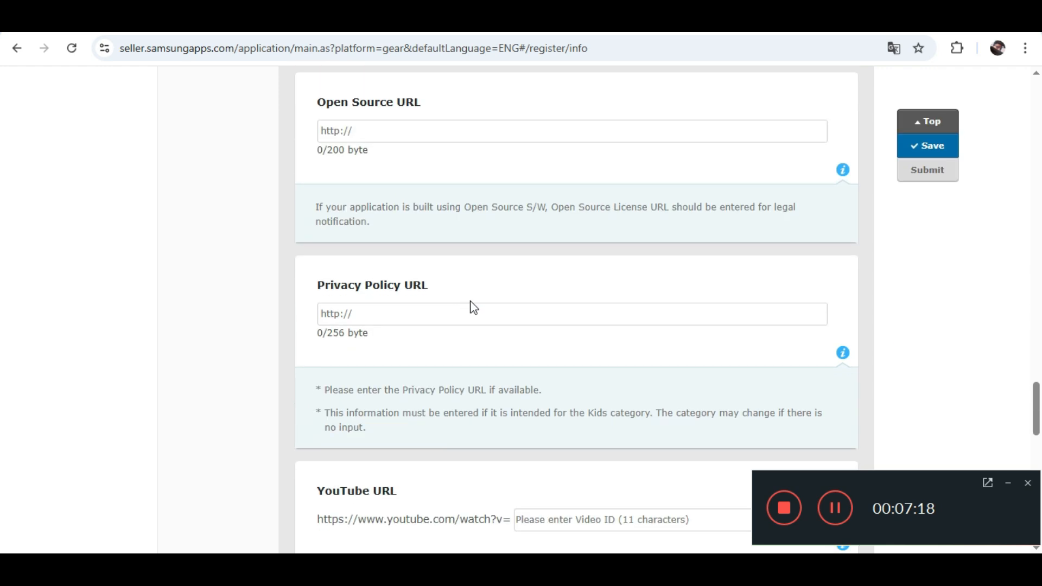
pyautogui.click(590, 142)
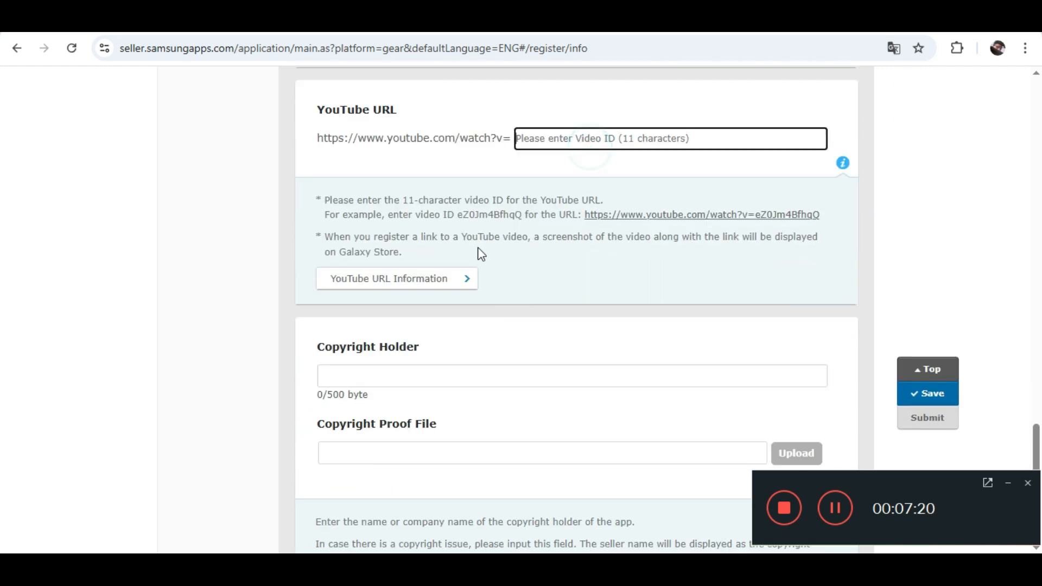
pyautogui.scroll(-7, 647, 226)
pyautogui.scroll(-4, 507, 300)
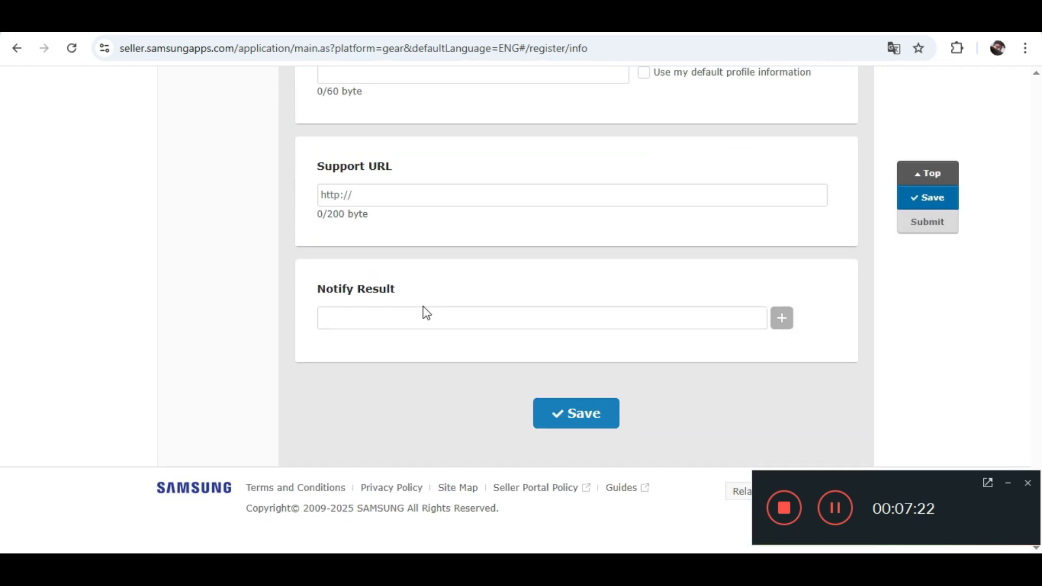
pyautogui.scroll(20, 549, 310)
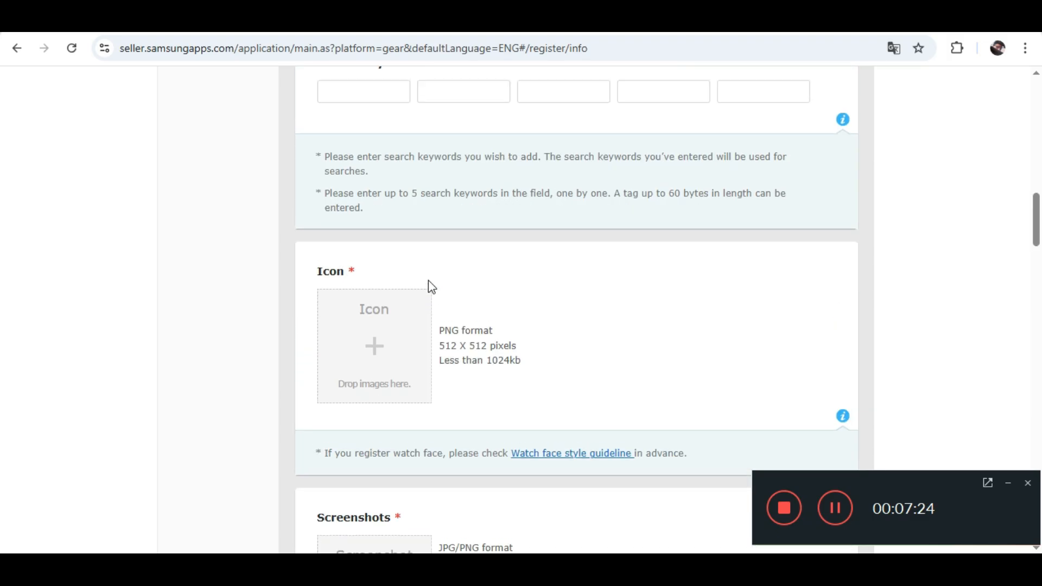
pyautogui.scroll(3, 358, 261)
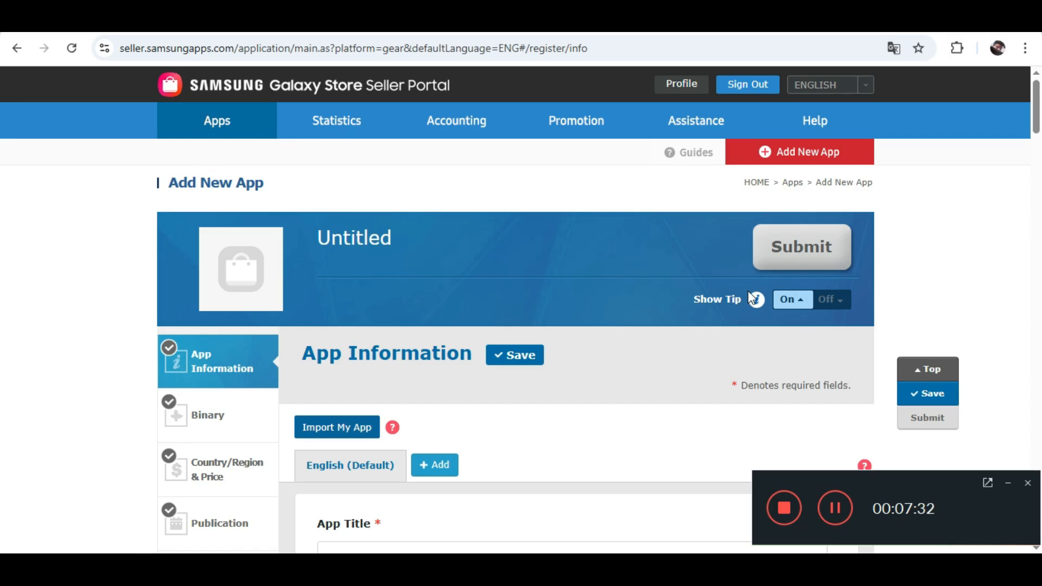
pyautogui.scroll(-5, 762, 327)
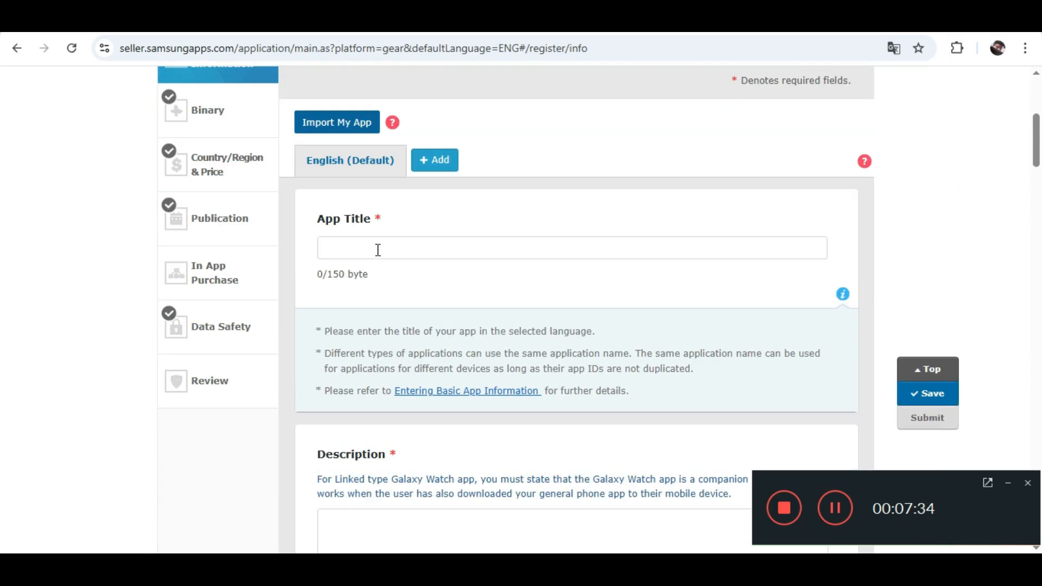
pyautogui.scroll(5, 378, 250)
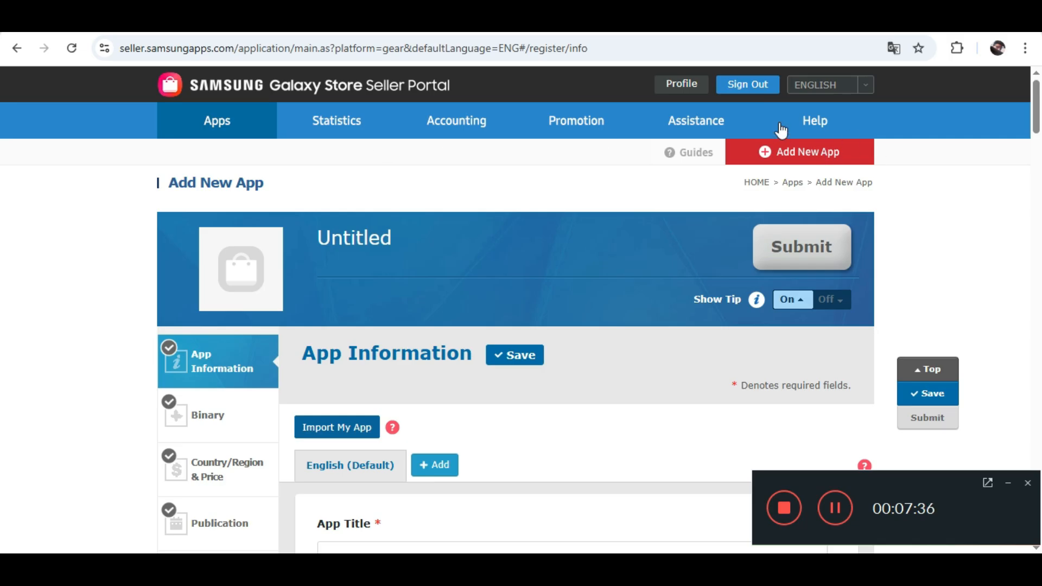
# Step: Leave the unsaved app registration and check the list of registered applications
pyautogui.click(227, 133)
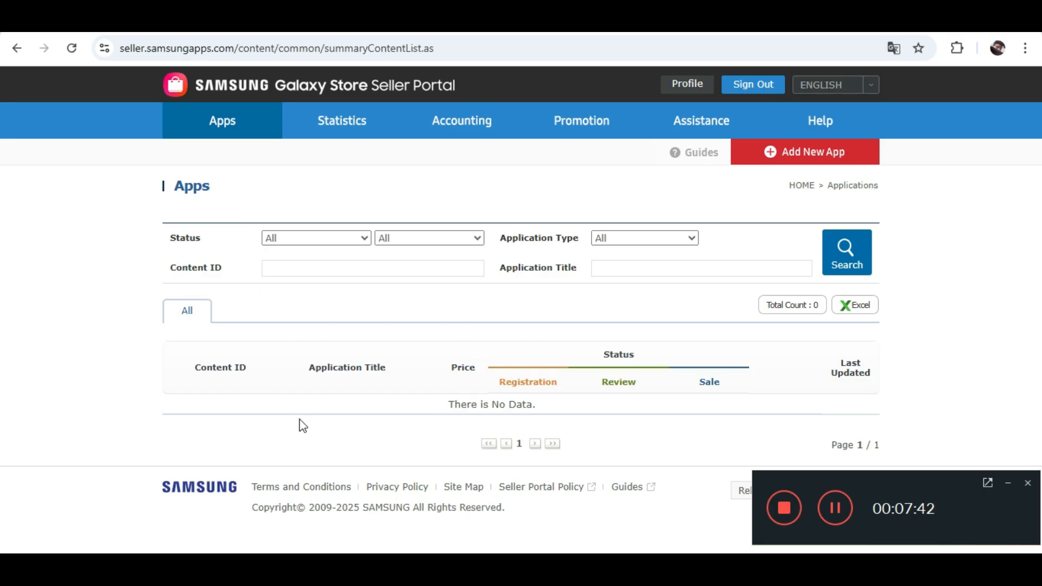
pyautogui.moveTo(312, 396); pyautogui.dragTo(898, 382)
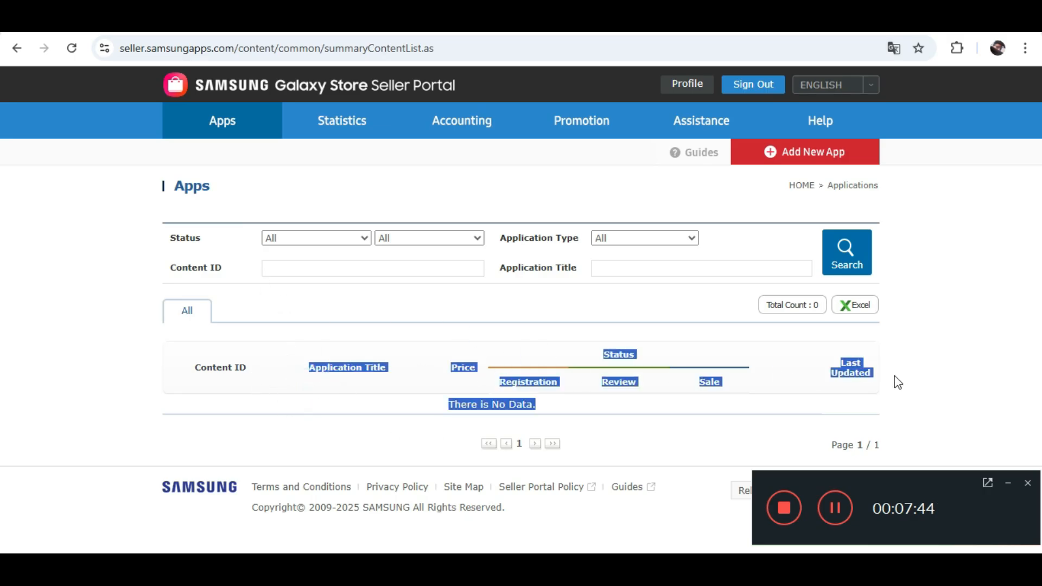
pyautogui.click(838, 518)
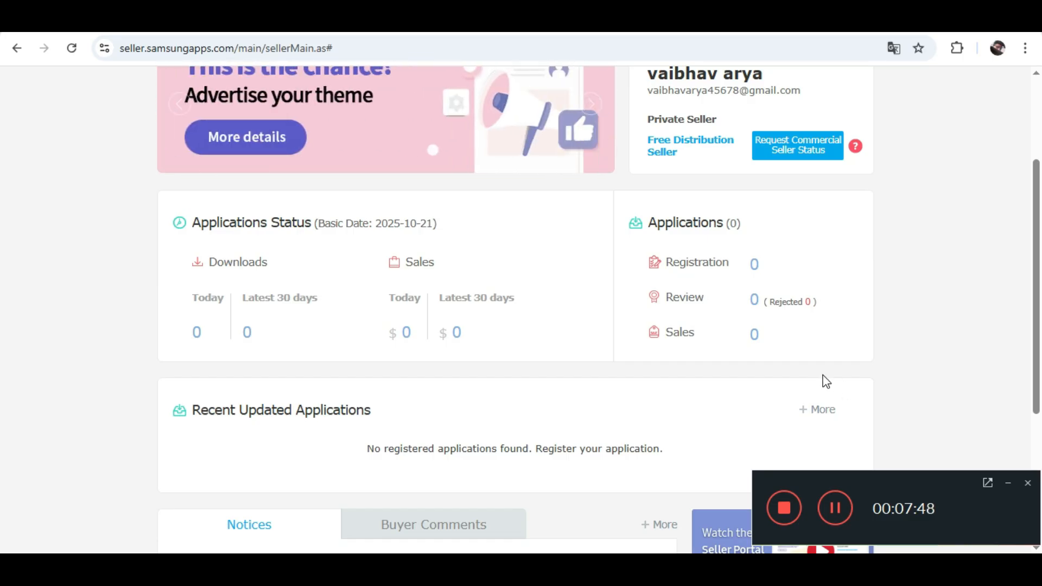
# Step: Review the application statistics and the account's seller type on the home dashboard
pyautogui.scroll(3, 261, 321)
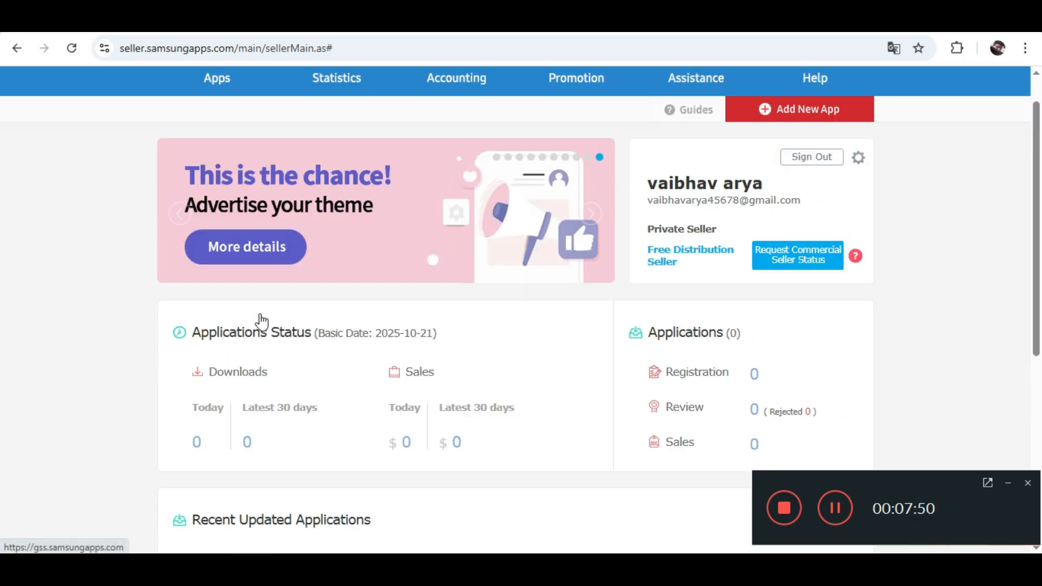
pyautogui.scroll(-7, 400, 272)
pyautogui.scroll(4, 543, 217)
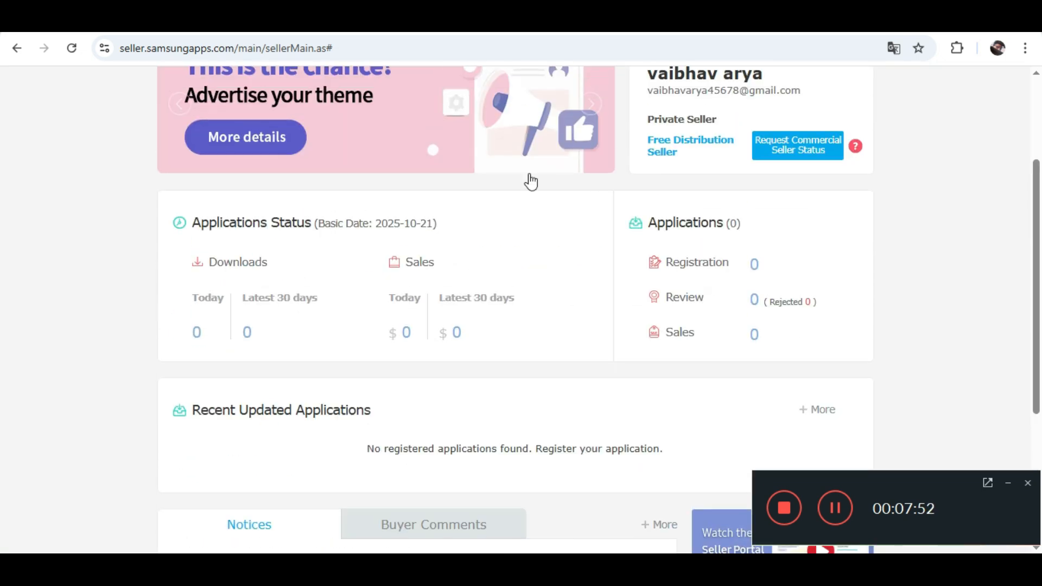
pyautogui.scroll(2, 651, 163)
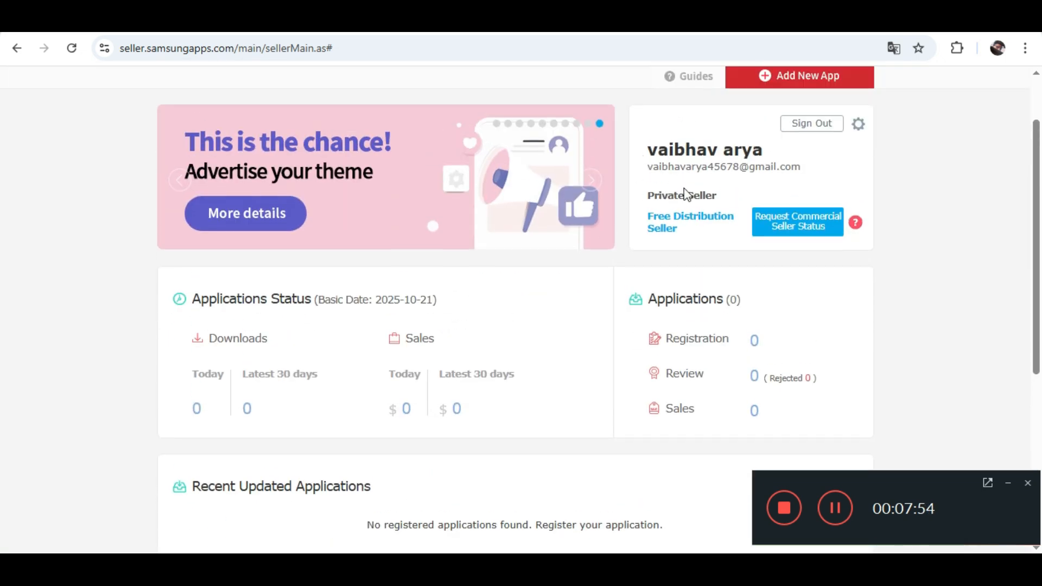
pyautogui.moveTo(649, 195); pyautogui.dragTo(716, 196)
pyautogui.click(699, 240)
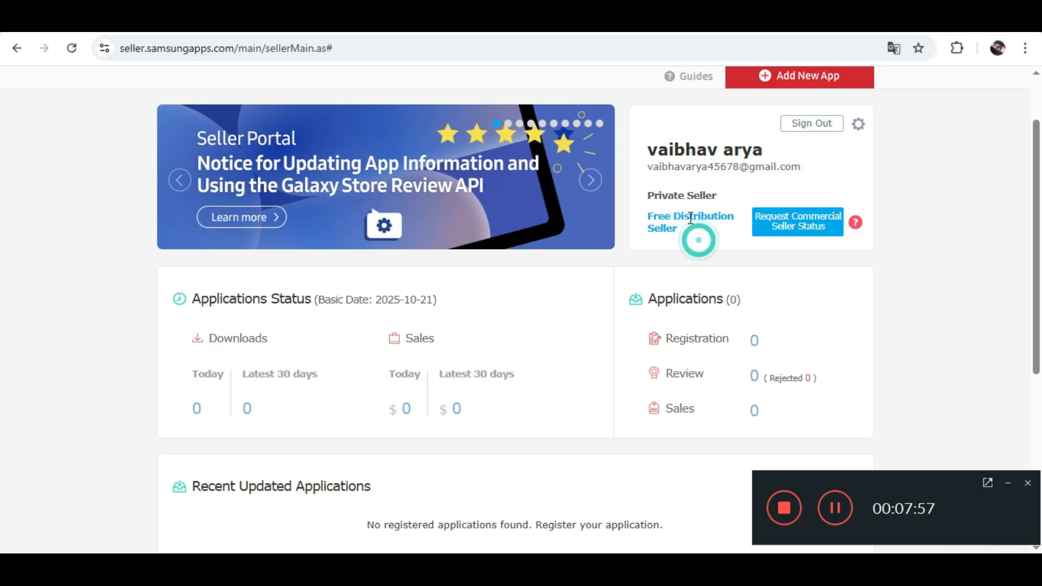
# Step: Open the commercial seller status request, read the notice about Android content restrictions for private sellers and close it
pyautogui.click(772, 235)
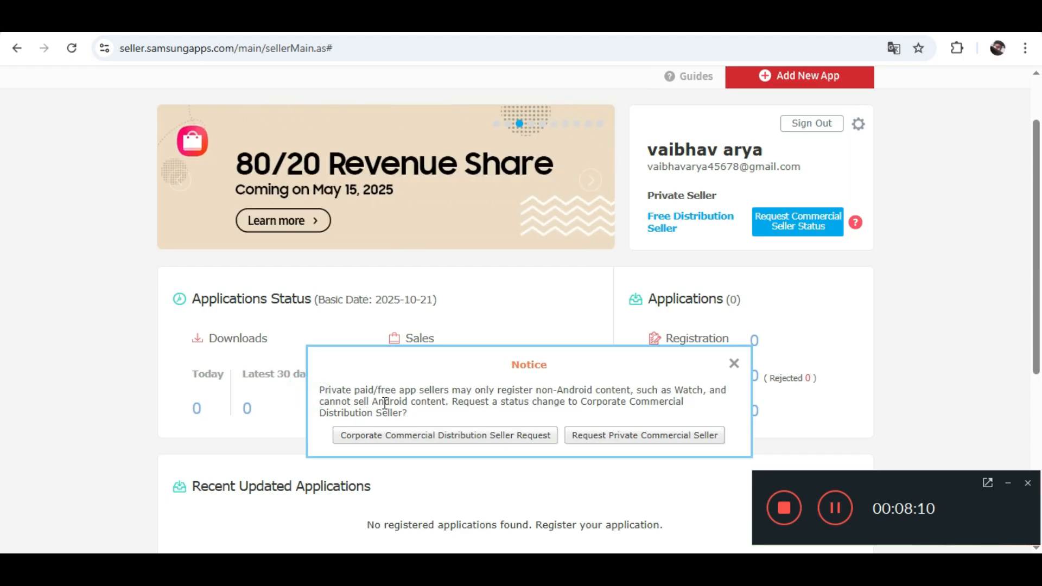
pyautogui.moveTo(372, 402); pyautogui.dragTo(700, 417)
pyautogui.moveTo(474, 420); pyautogui.dragTo(493, 456)
pyautogui.click(493, 456)
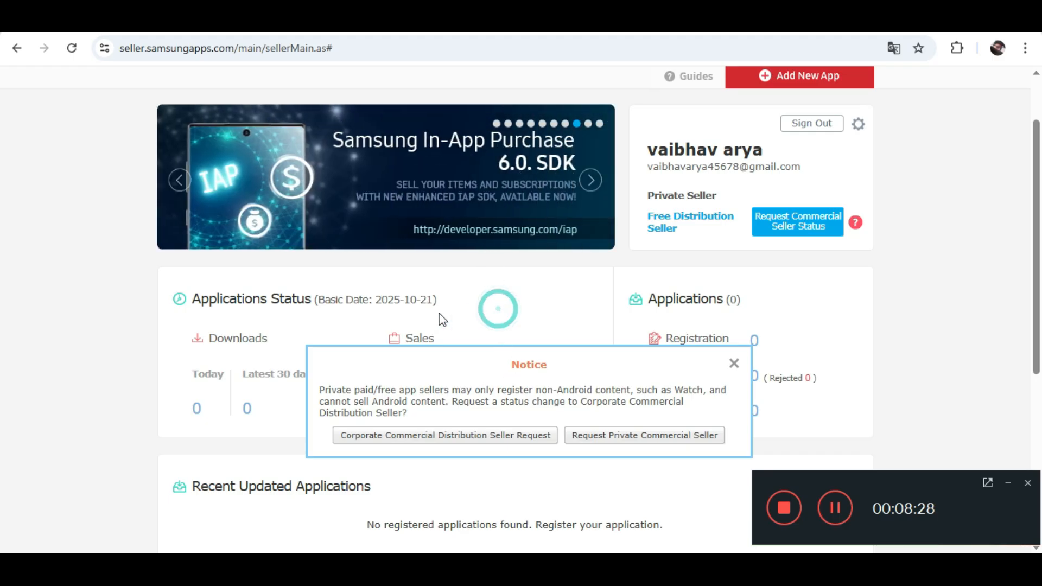
pyautogui.click(733, 363)
pyautogui.scroll(-3, 525, 337)
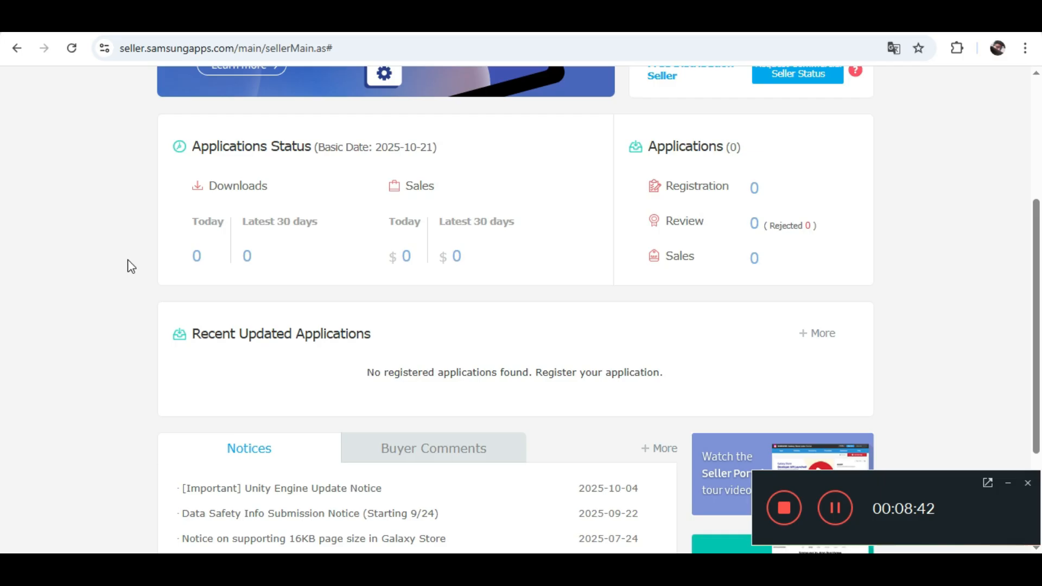
pyautogui.scroll(5, 367, 239)
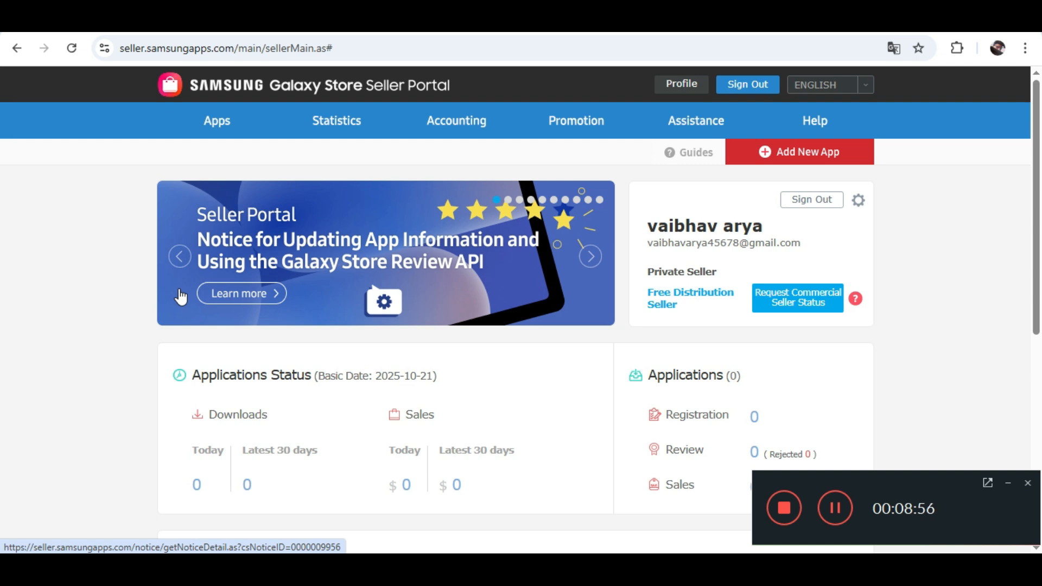
pyautogui.scroll(-7, 486, 221)
pyautogui.scroll(4, 473, 308)
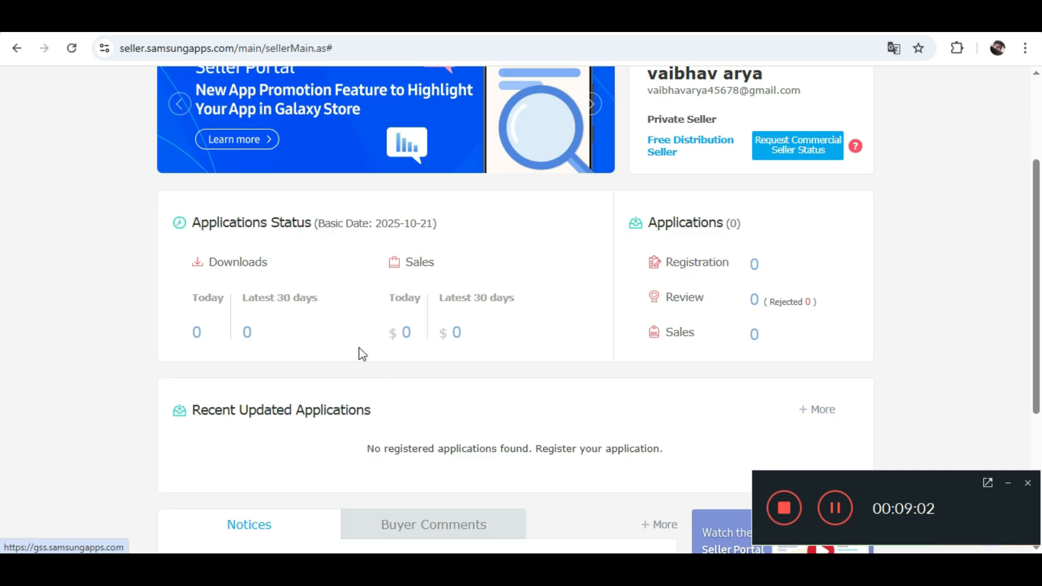
pyautogui.scroll(3, 538, 353)
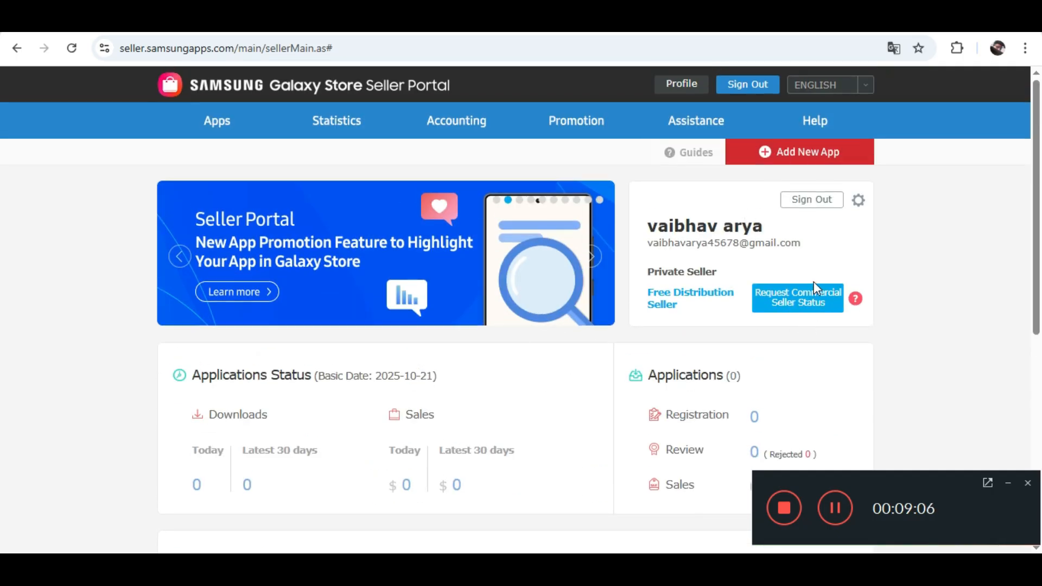
# Step: Try to add a new Android app with English (Recommended) as default language, read the resulting notice and close the dialogs
pyautogui.click(786, 154)
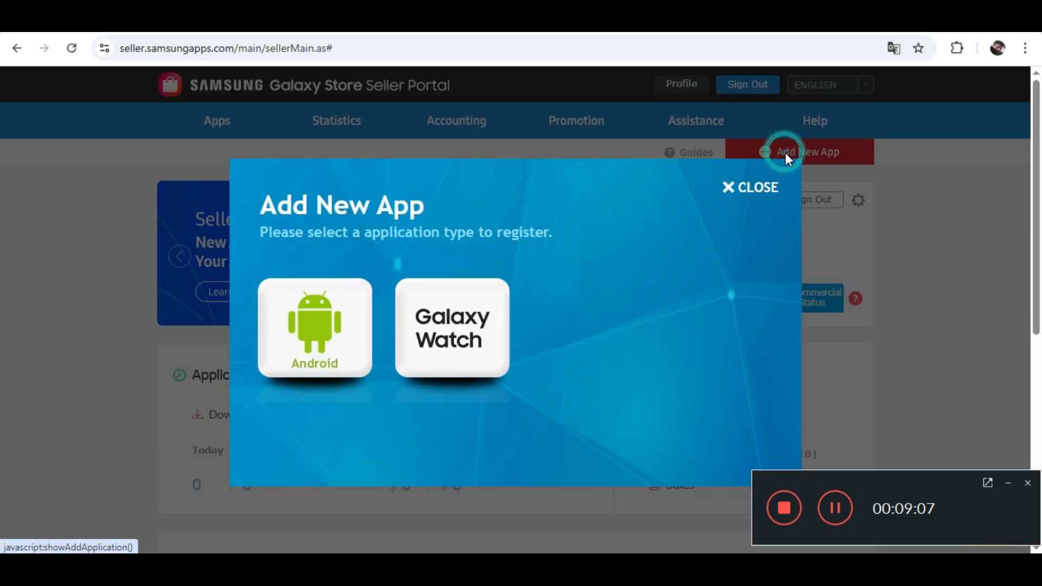
pyautogui.click(365, 373)
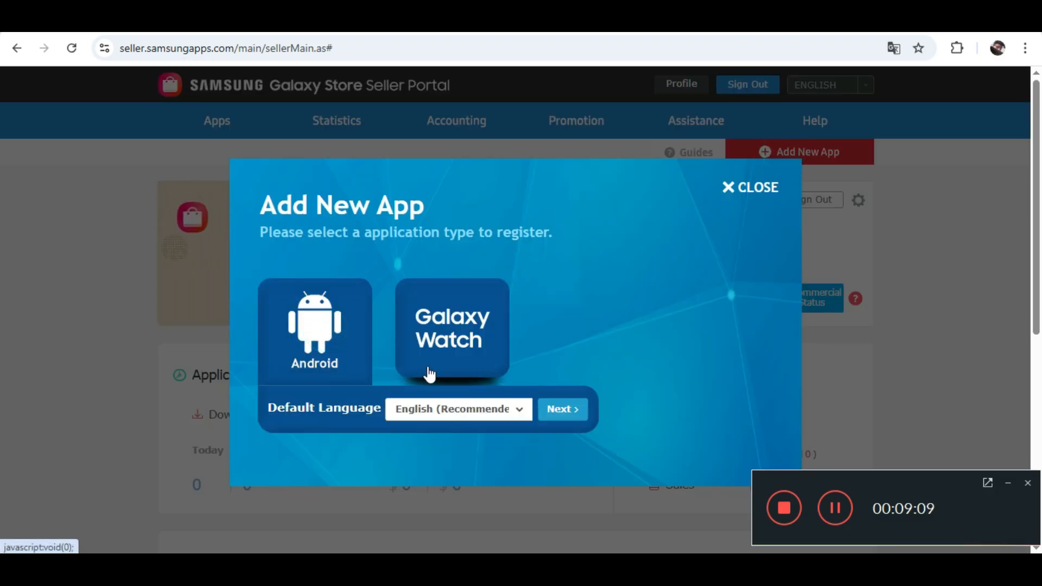
pyautogui.click(573, 421)
pyautogui.moveTo(368, 275); pyautogui.dragTo(629, 341)
pyautogui.click(654, 248)
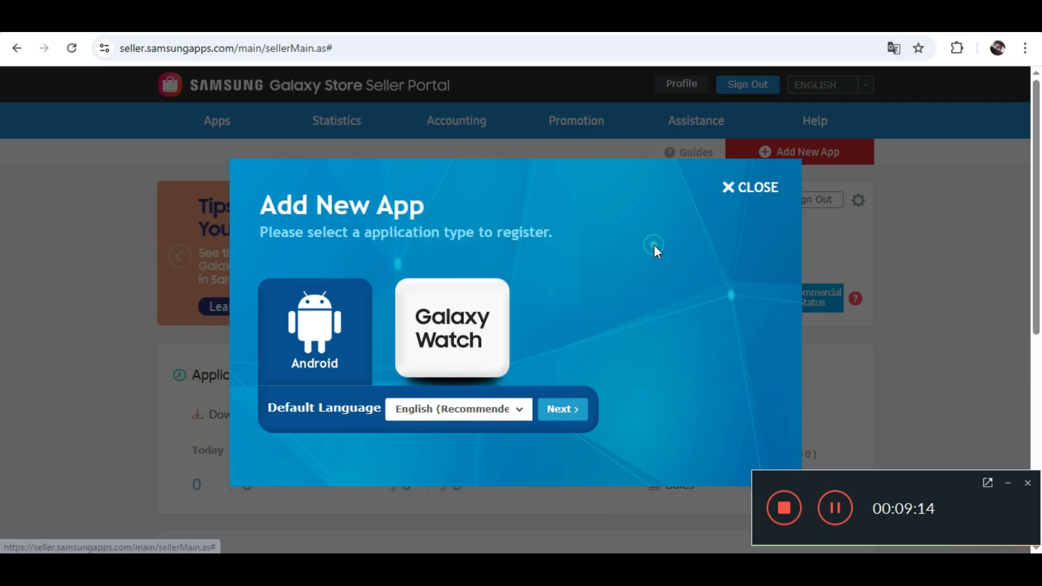
pyautogui.click(739, 189)
pyautogui.scroll(-5, 534, 399)
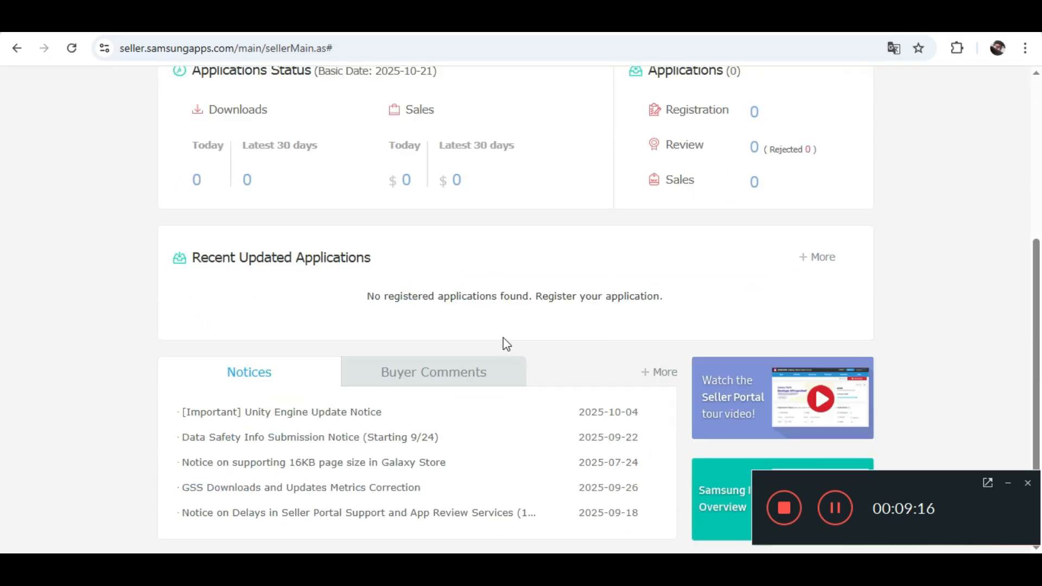
pyautogui.scroll(3, 532, 304)
pyautogui.scroll(-5, 556, 304)
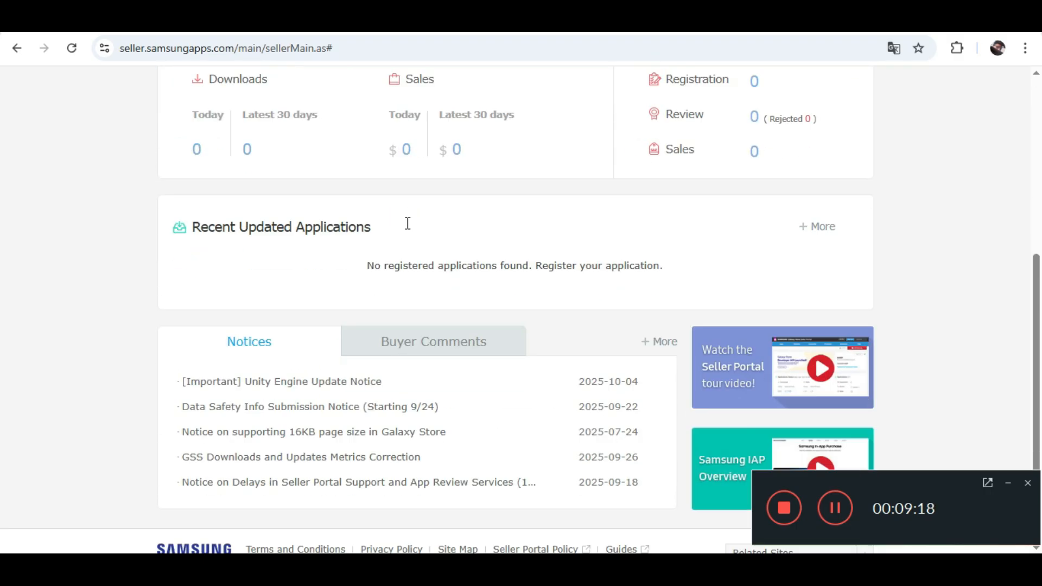
pyautogui.scroll(6, 487, 317)
pyautogui.scroll(-3, 489, 274)
pyautogui.scroll(4, 391, 344)
pyautogui.scroll(-5, 464, 277)
pyautogui.scroll(5, 525, 234)
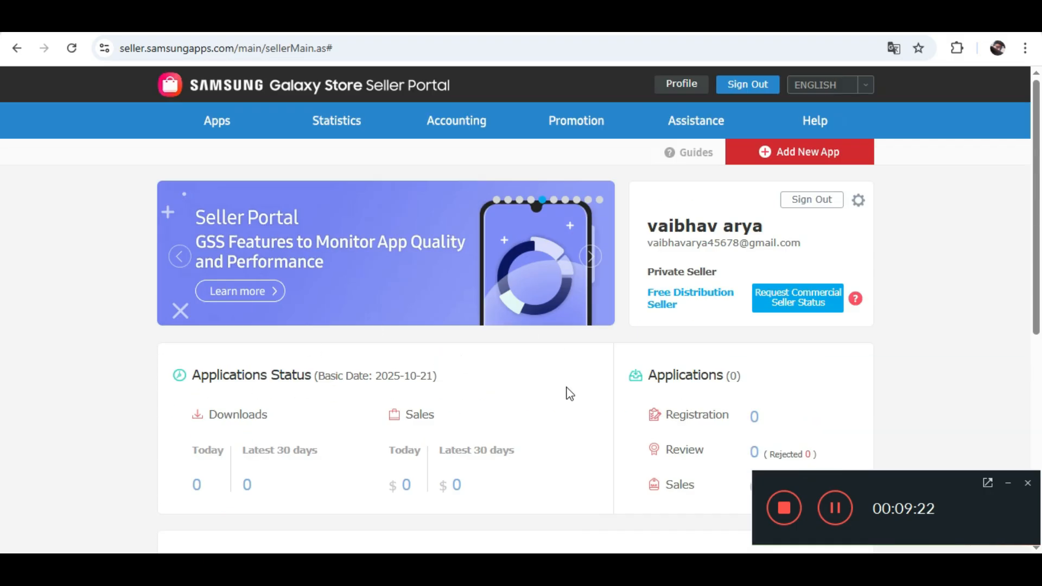
pyautogui.scroll(-3, 568, 393)
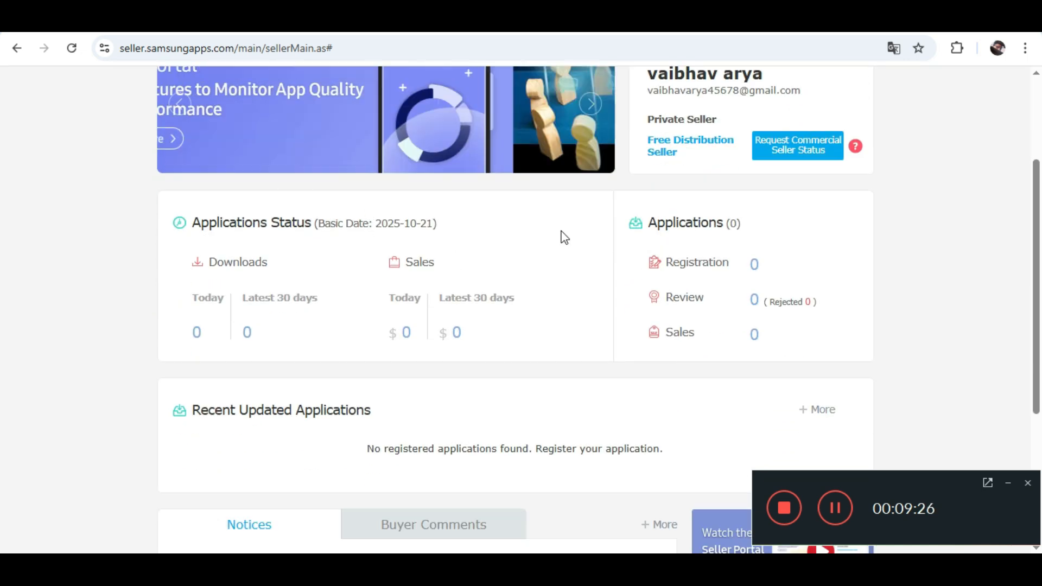
pyautogui.scroll(3, 624, 271)
pyautogui.scroll(-5, 595, 372)
pyautogui.scroll(4, 596, 370)
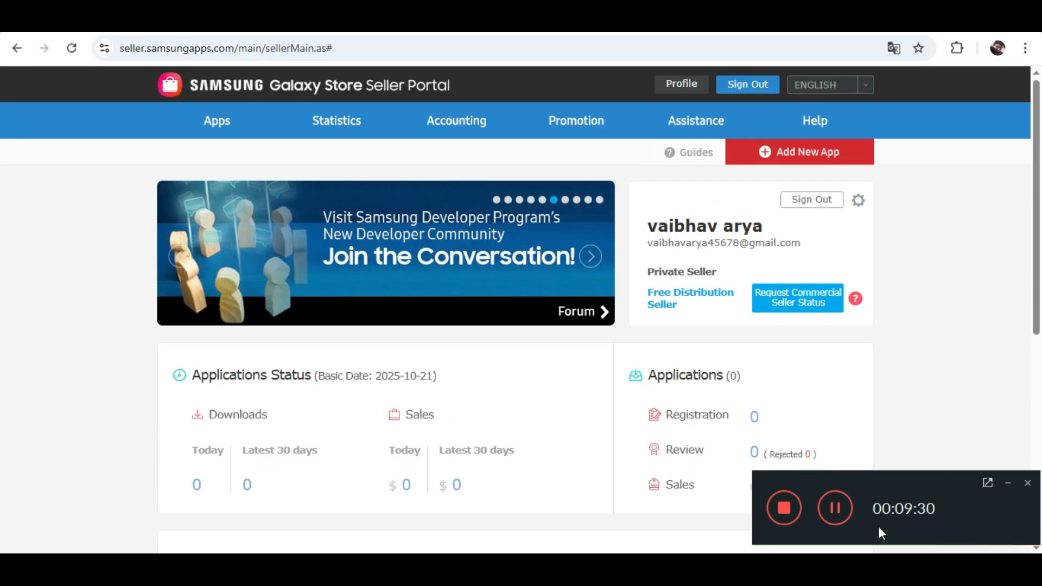
# Step: Reopen the commercial seller status request, read its notice, close it and look over the home dashboard sections
pyautogui.click(799, 313)
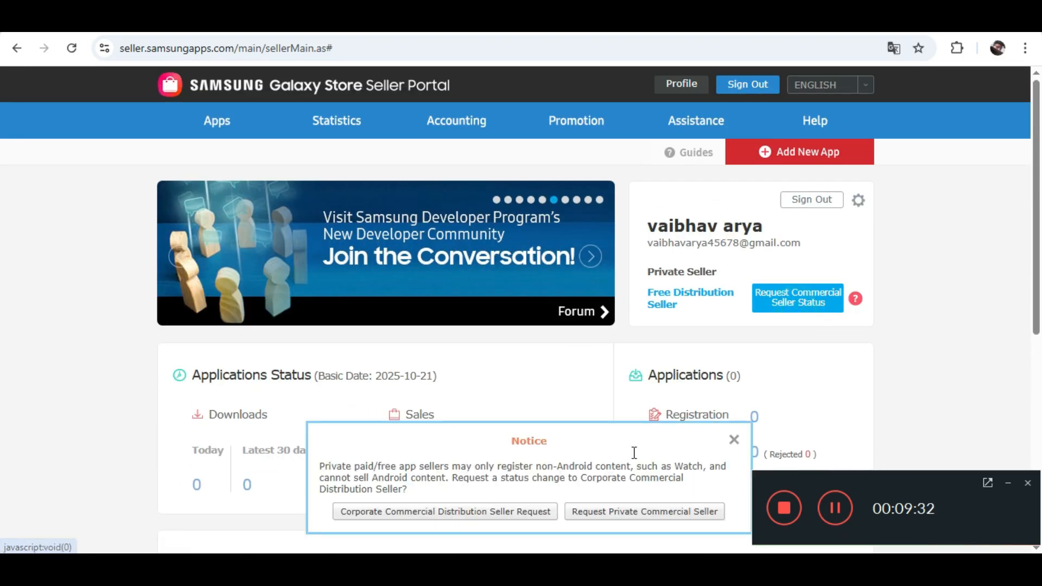
pyautogui.scroll(-4, 635, 454)
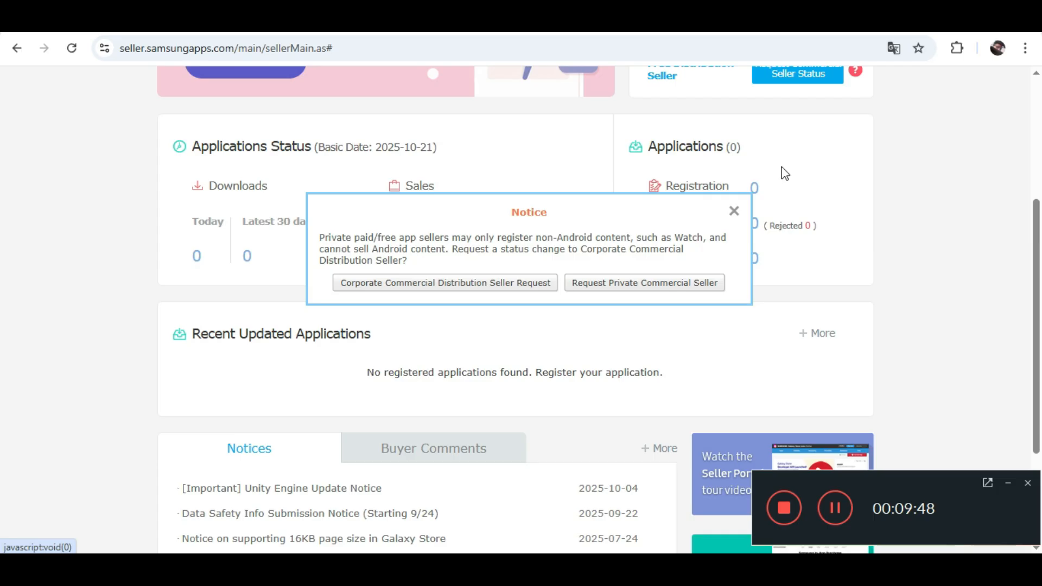
pyautogui.click(734, 211)
pyautogui.scroll(5, 209, 233)
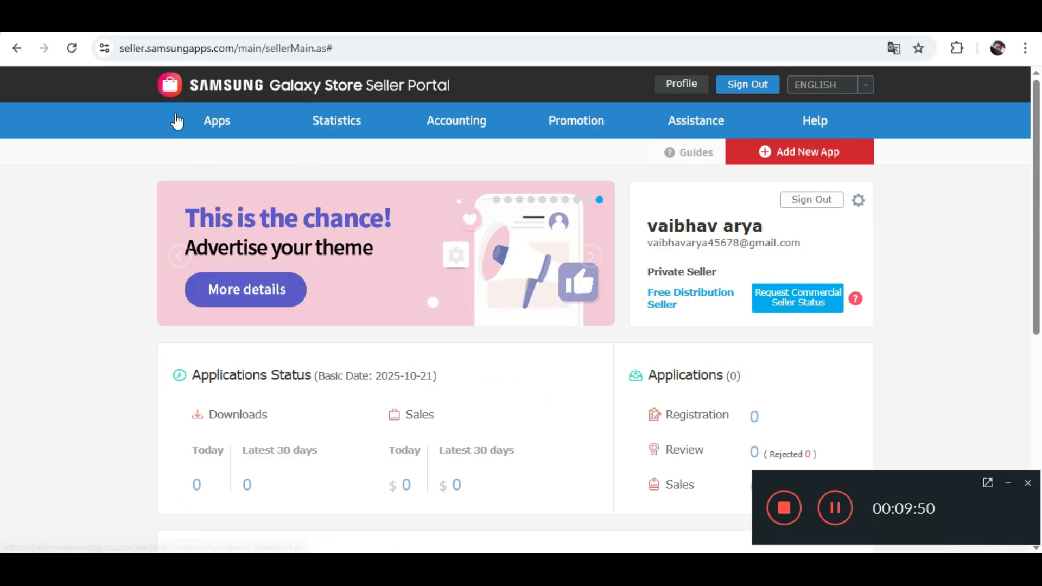
pyautogui.scroll(-6, 571, 234)
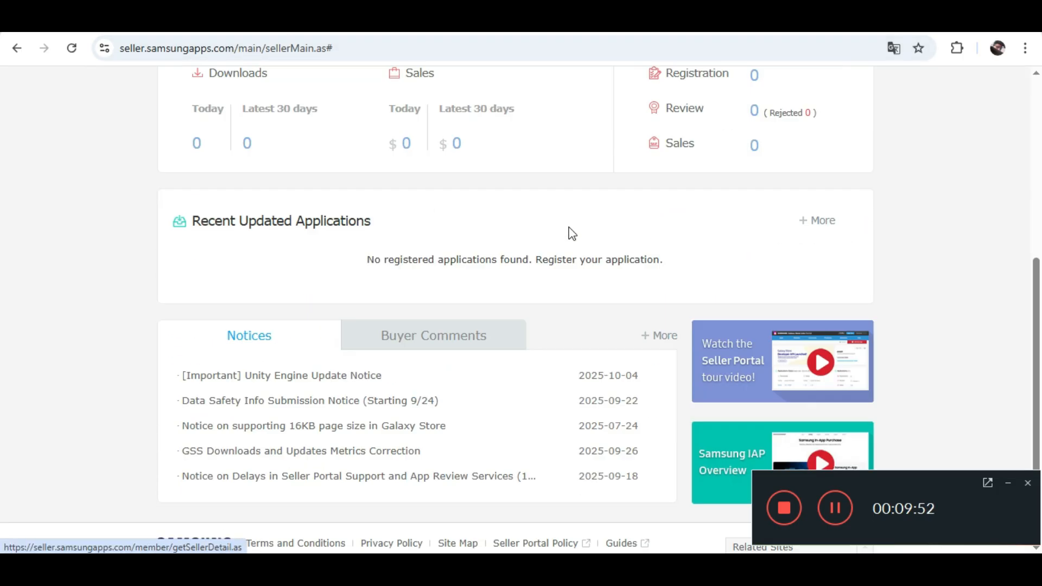
pyautogui.scroll(6, 571, 234)
pyautogui.scroll(-3, 675, 311)
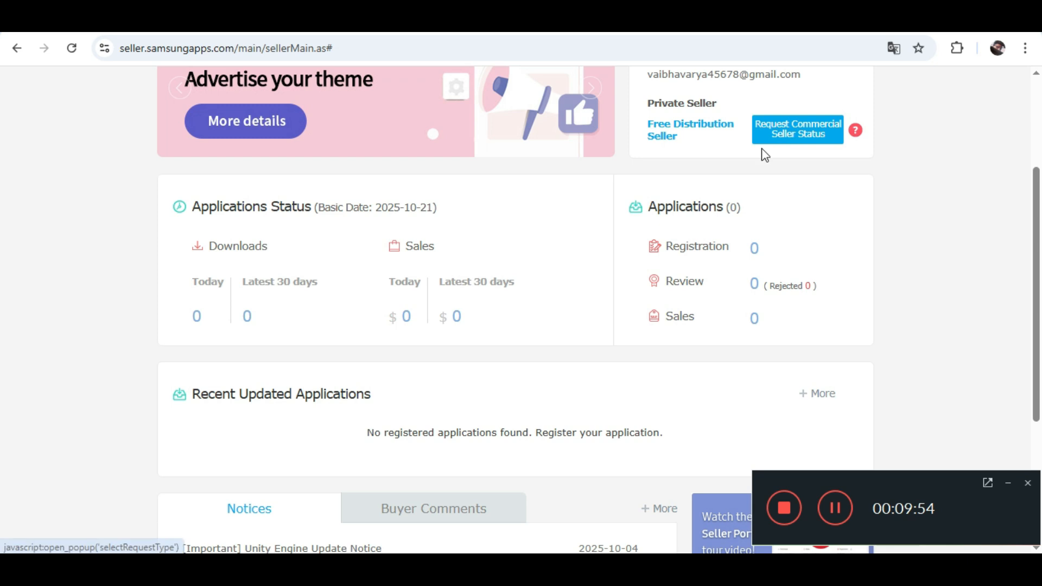
# Step: Open the Corporate Commercial Distribution Seller request, read the D-U-N-S number authentication requirements and close the dialog
pyautogui.click(816, 139)
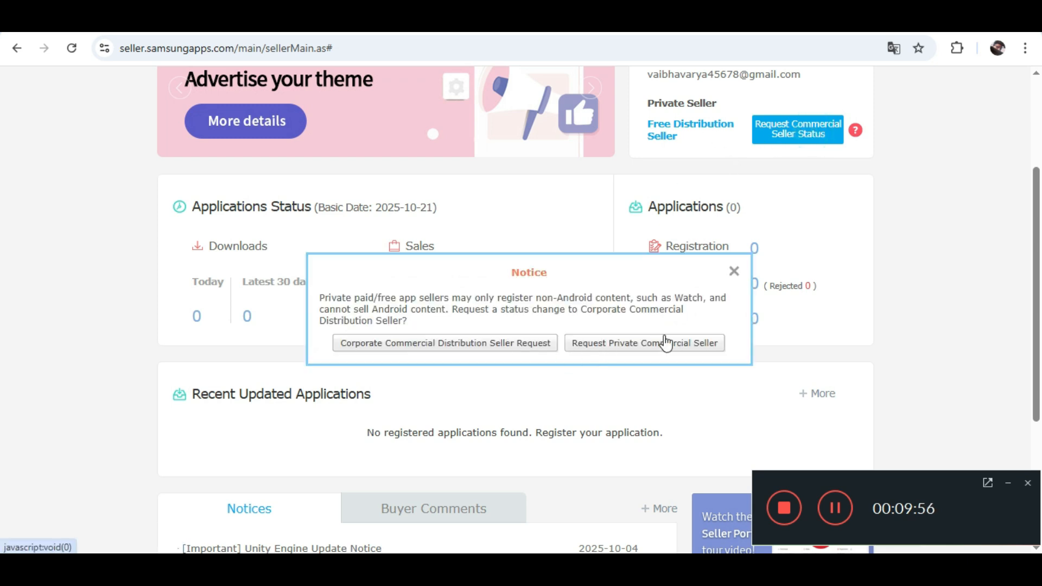
pyautogui.click(389, 347)
pyautogui.moveTo(361, 209); pyautogui.dragTo(409, 244)
pyautogui.click(393, 247)
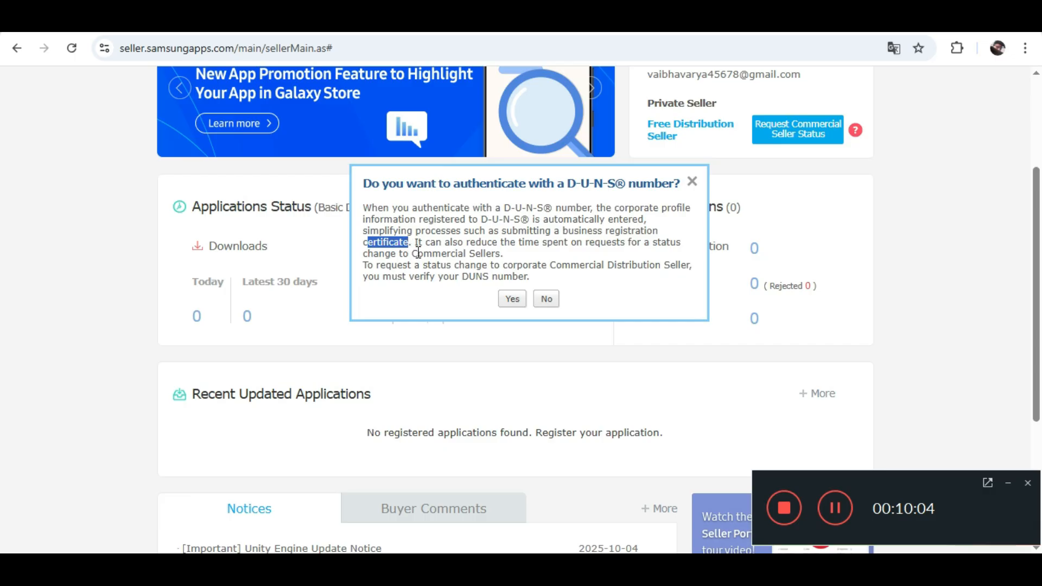
pyautogui.click(433, 266)
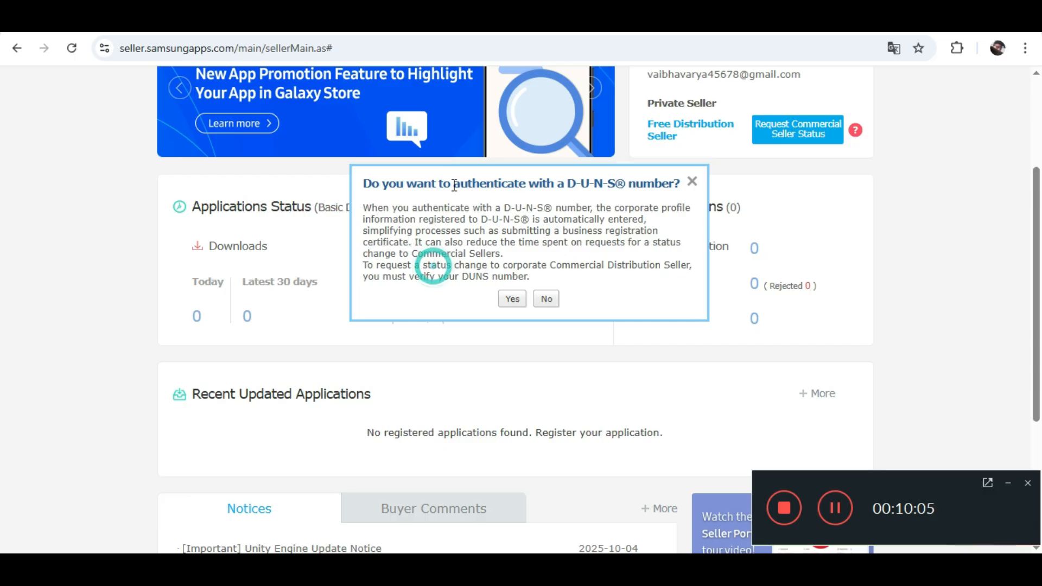
pyautogui.click(692, 181)
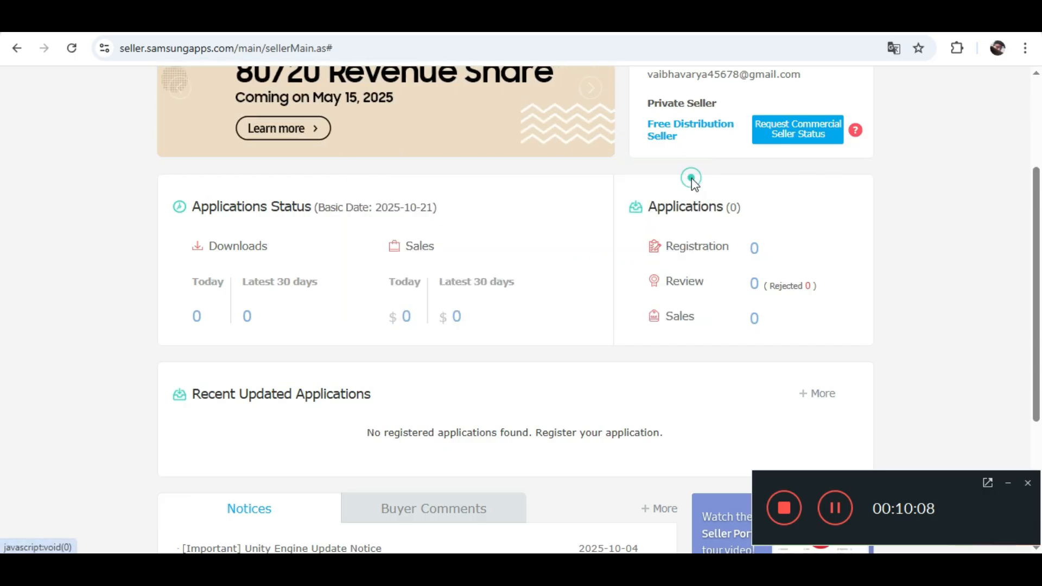
# Step: Start registering a new Galaxy Watch app with English (Recommended) as the default language
pyautogui.scroll(3, 935, 337)
pyautogui.scroll(-6, 461, 293)
pyautogui.scroll(6, 640, 272)
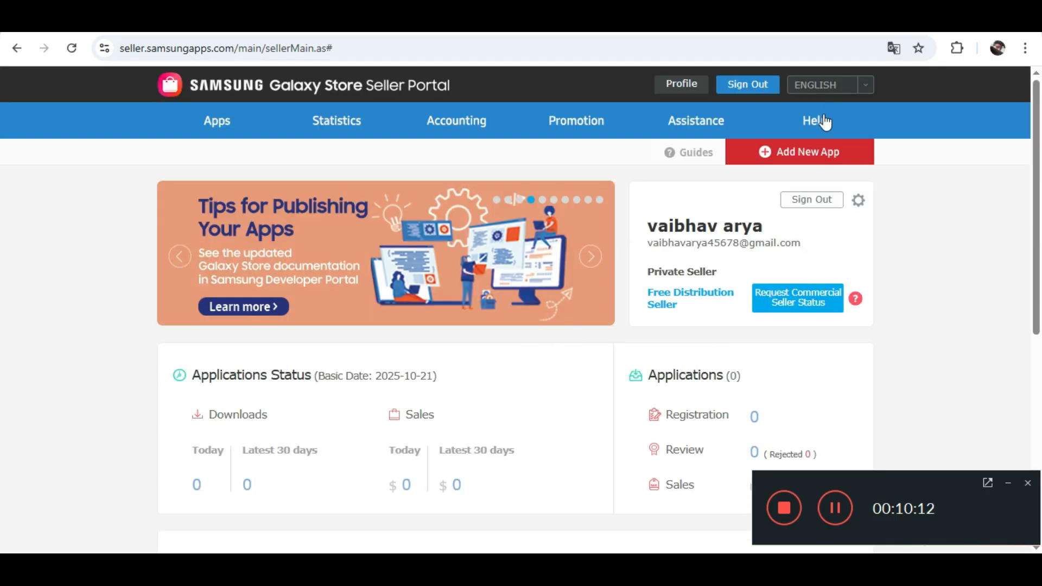
pyautogui.click(792, 160)
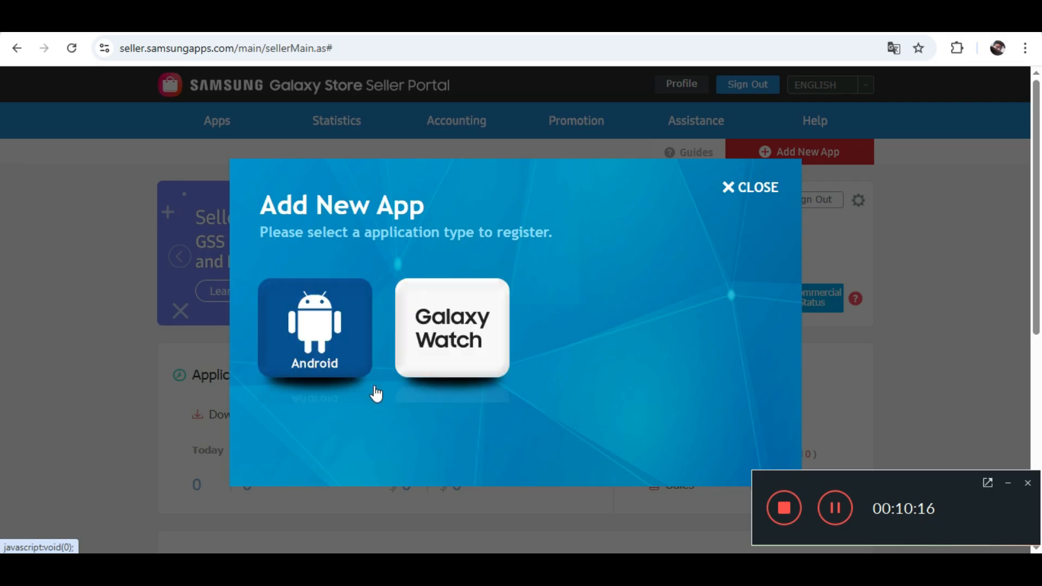
pyautogui.click(464, 347)
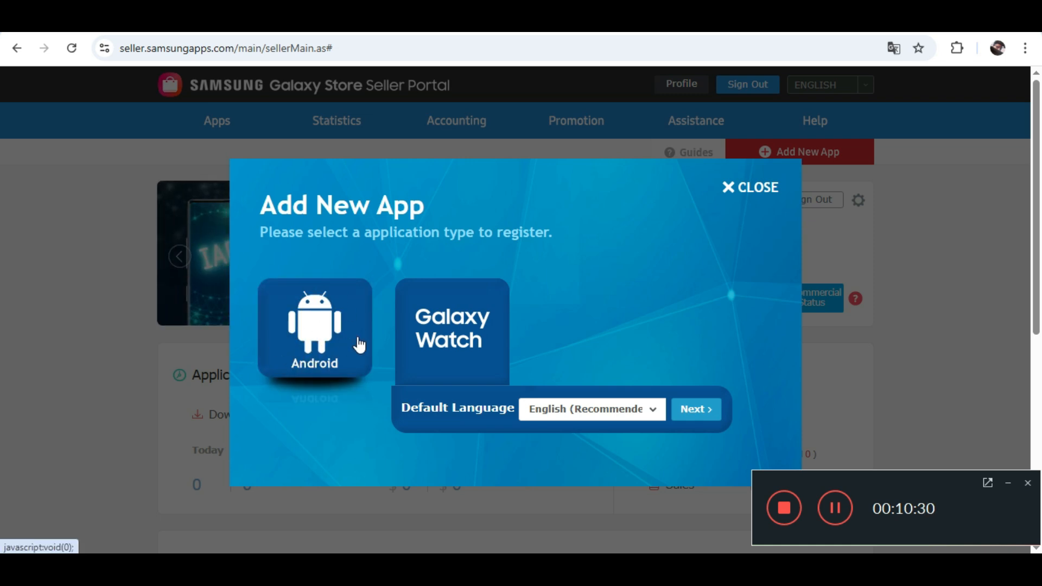
pyautogui.click(326, 371)
pyautogui.click(700, 410)
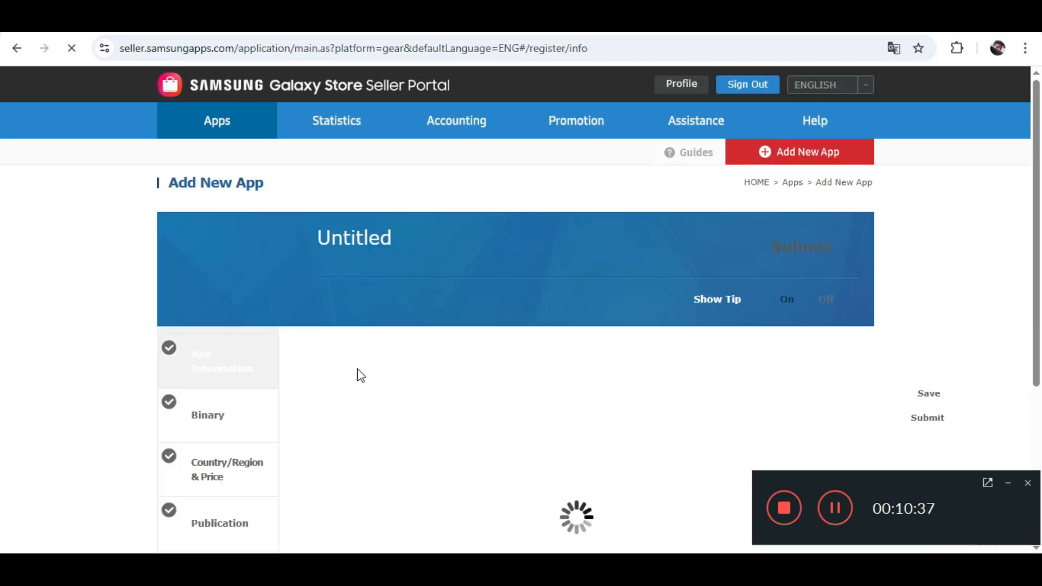
pyautogui.scroll(-2, 327, 262)
pyautogui.scroll(2, 254, 157)
pyautogui.moveTo(169, 181); pyautogui.dragTo(345, 187)
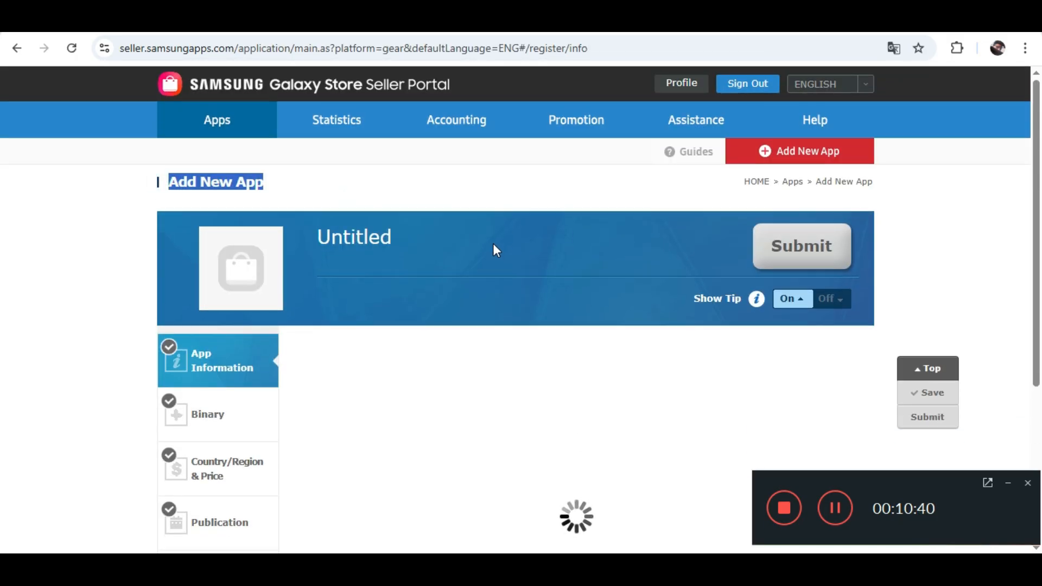
# Step: Activate the App Title field in the App Information form and move the on-screen keyboard clear of the field
pyautogui.scroll(-3, 493, 247)
pyautogui.scroll(-2, 379, 312)
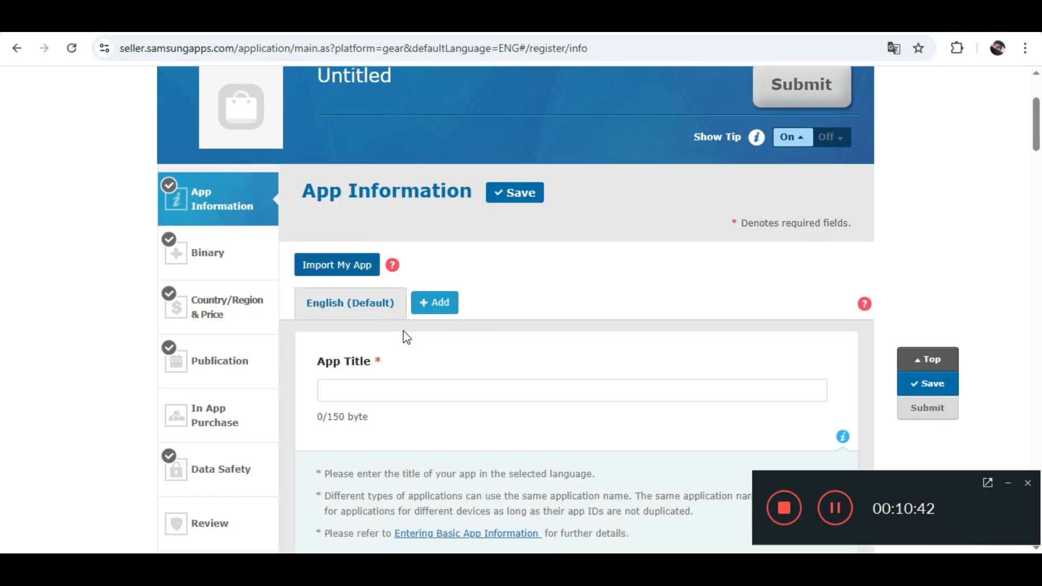
pyautogui.click(349, 324)
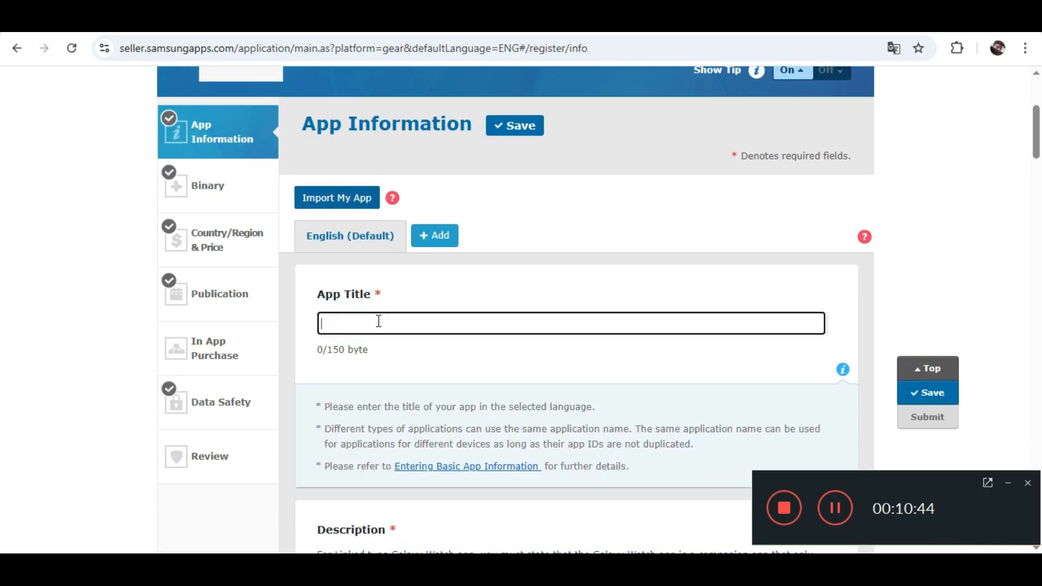
pyautogui.scroll(-3, 414, 325)
pyautogui.moveTo(473, 130); pyautogui.dragTo(468, 247)
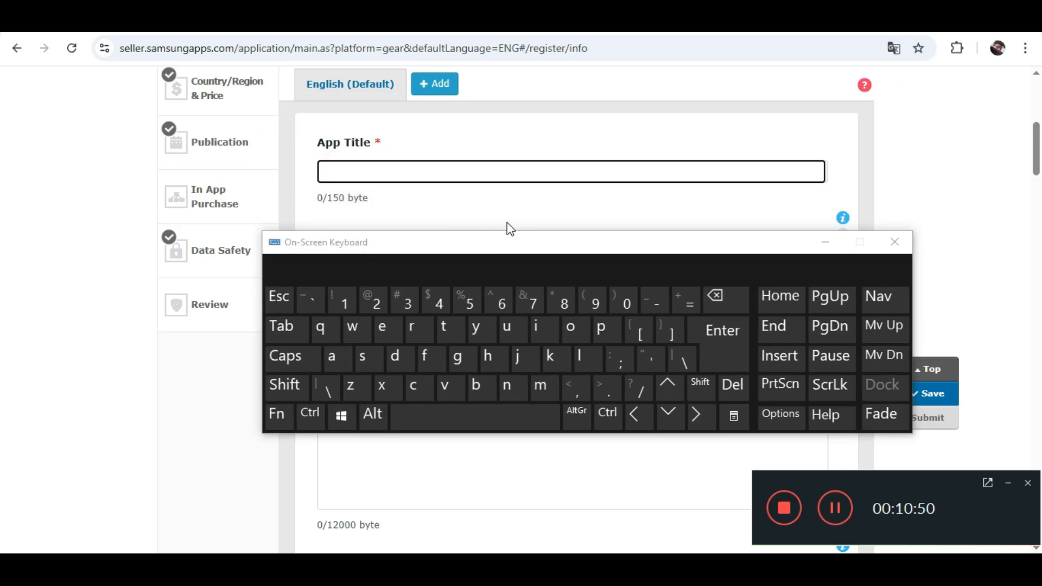
pyautogui.moveTo(490, 252); pyautogui.dragTo(448, 437)
pyautogui.scroll(-4, 444, 272)
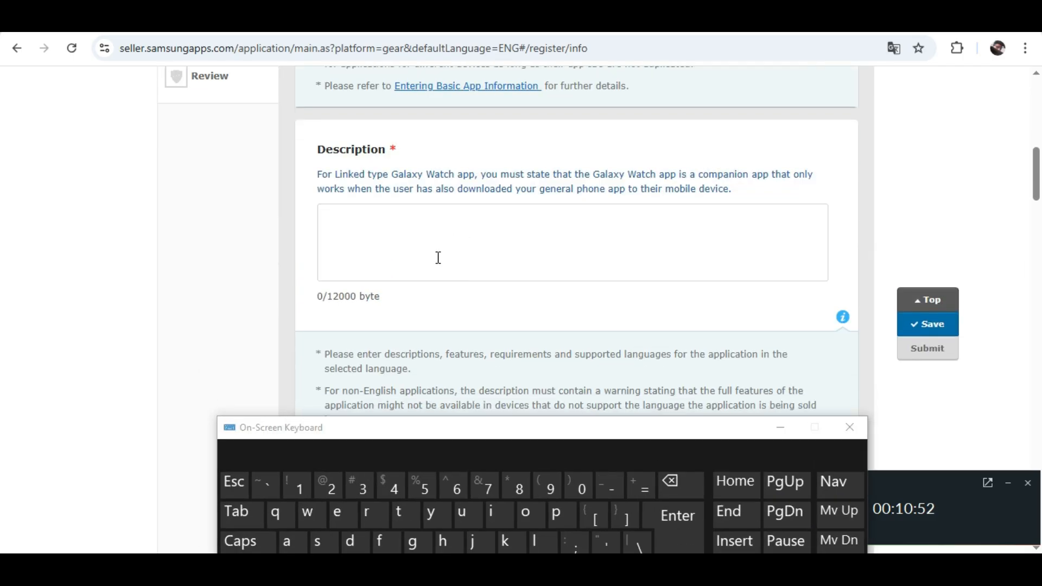
pyautogui.scroll(5, 416, 251)
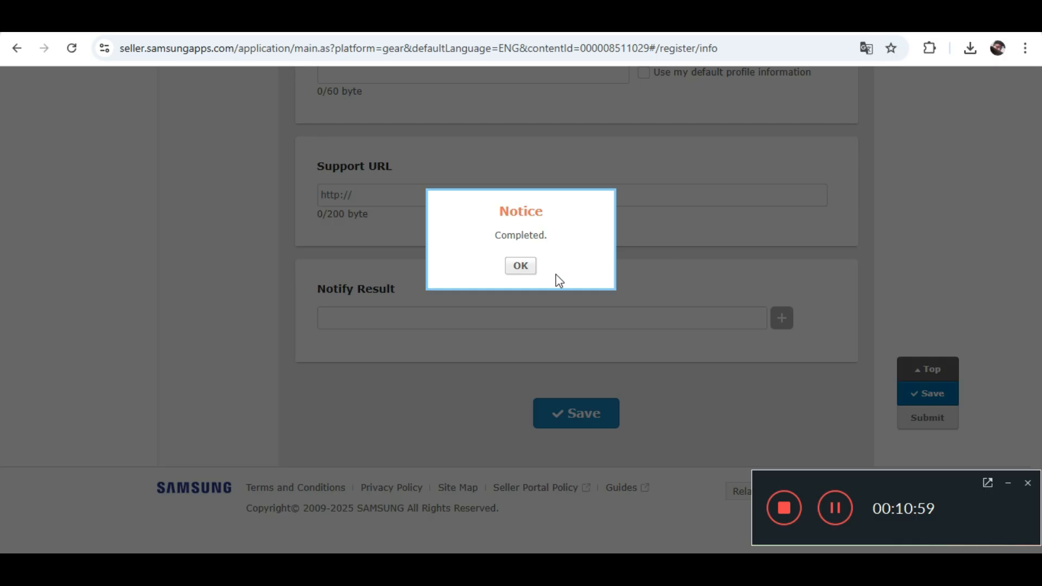
# Step: Dismiss the save notice and check the app name and icon in the Dojo de Motos registration header
pyautogui.click(520, 267)
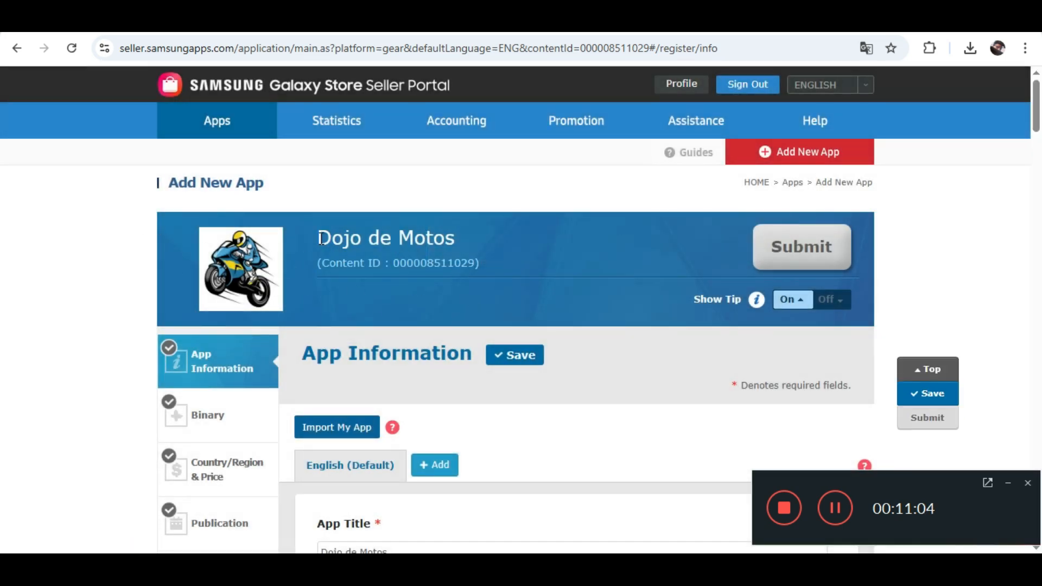
pyautogui.moveTo(321, 238); pyautogui.dragTo(452, 241)
pyautogui.click(454, 274)
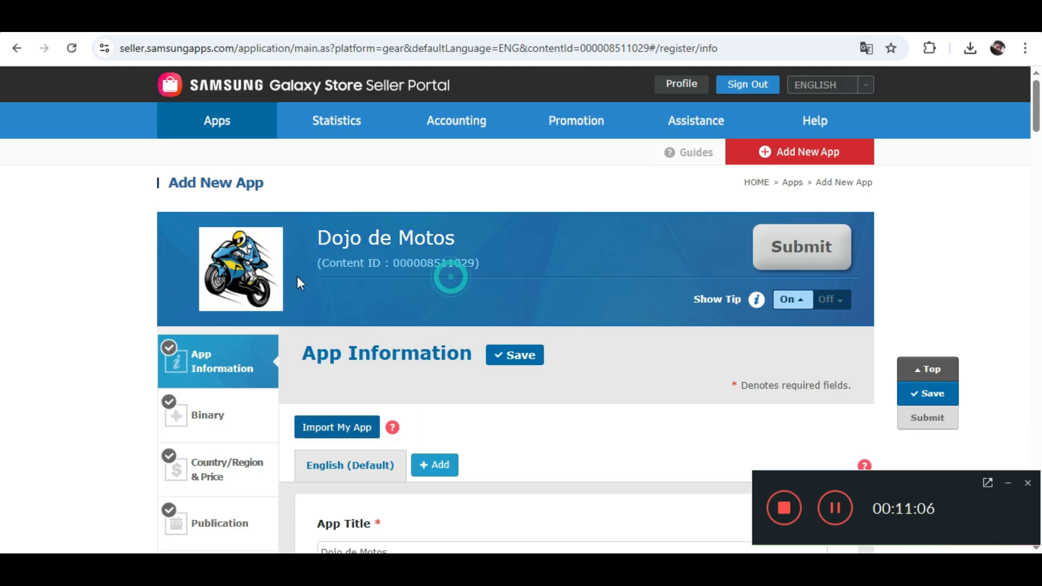
pyautogui.scroll(-3, 218, 232)
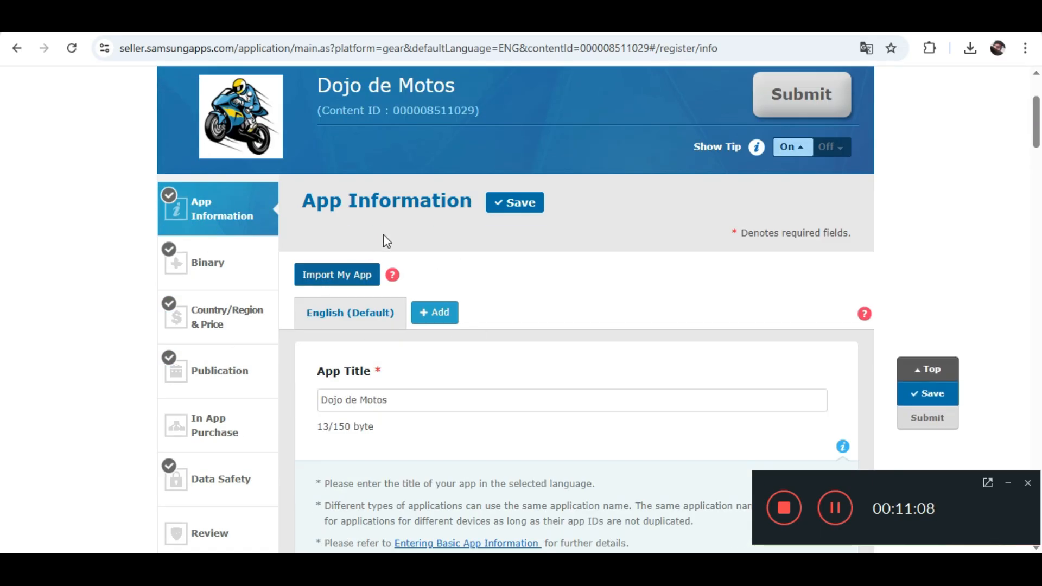
pyautogui.scroll(3, 387, 241)
pyautogui.scroll(-3, 380, 324)
pyautogui.scroll(3, 470, 304)
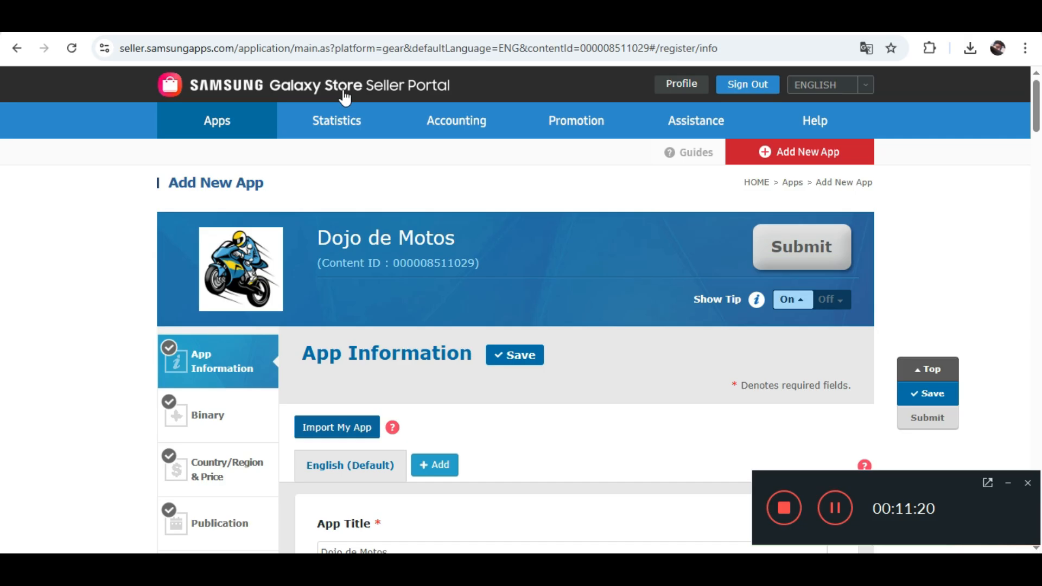
# Step: Review the app title and read through the full description, including its key features, in the App Information form
pyautogui.scroll(-10, 394, 249)
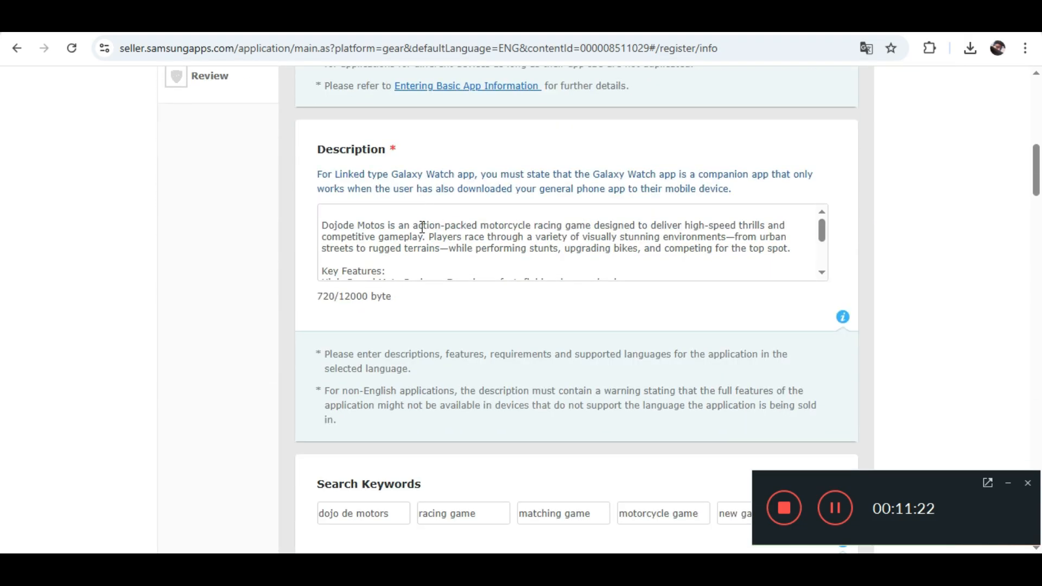
pyautogui.scroll(5, 422, 227)
pyautogui.tripleClick(366, 248)
pyautogui.click(381, 295)
pyautogui.scroll(-7, 381, 296)
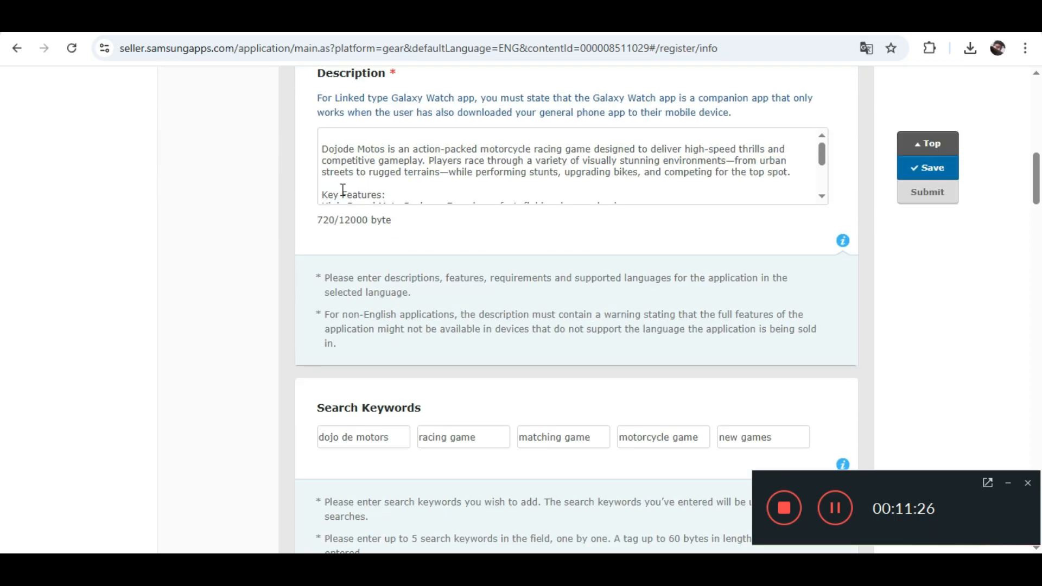
pyautogui.moveTo(325, 145); pyautogui.dragTo(419, 181)
pyautogui.click(414, 191)
pyautogui.scroll(-4, 409, 173)
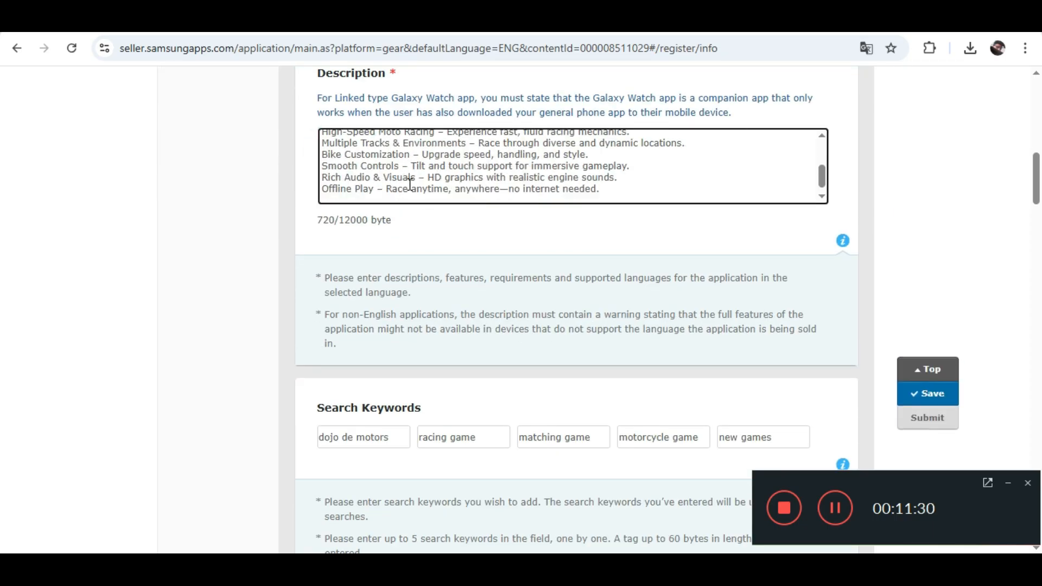
pyautogui.scroll(-2, 419, 244)
pyautogui.scroll(-2, 388, 270)
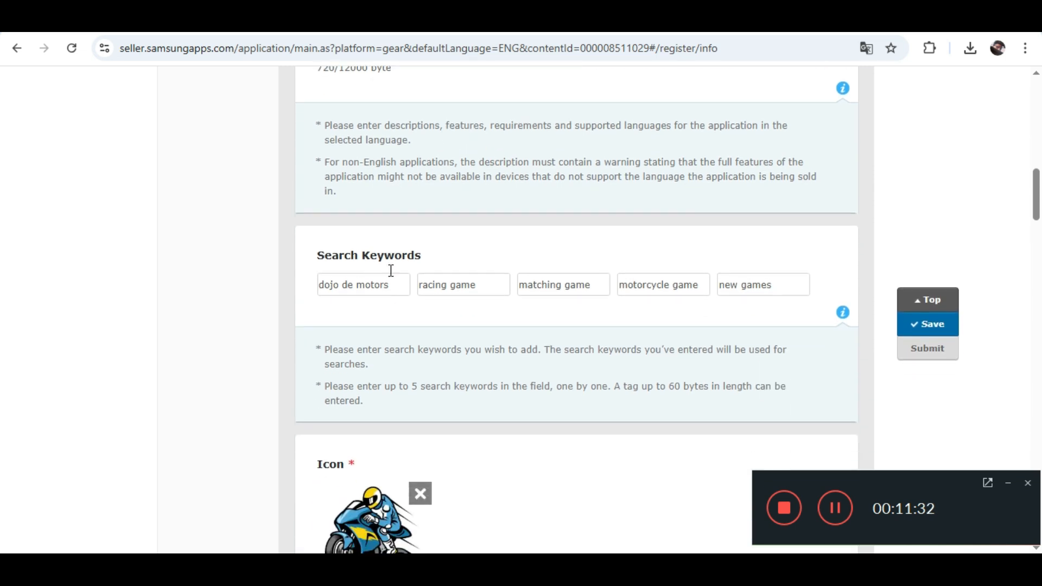
# Step: Review the search keywords entered for the app, including dojo de motors, racing game and motorcycle game
pyautogui.click(302, 263)
pyautogui.click(372, 283)
pyautogui.moveTo(385, 287); pyautogui.dragTo(320, 296)
pyautogui.click(328, 306)
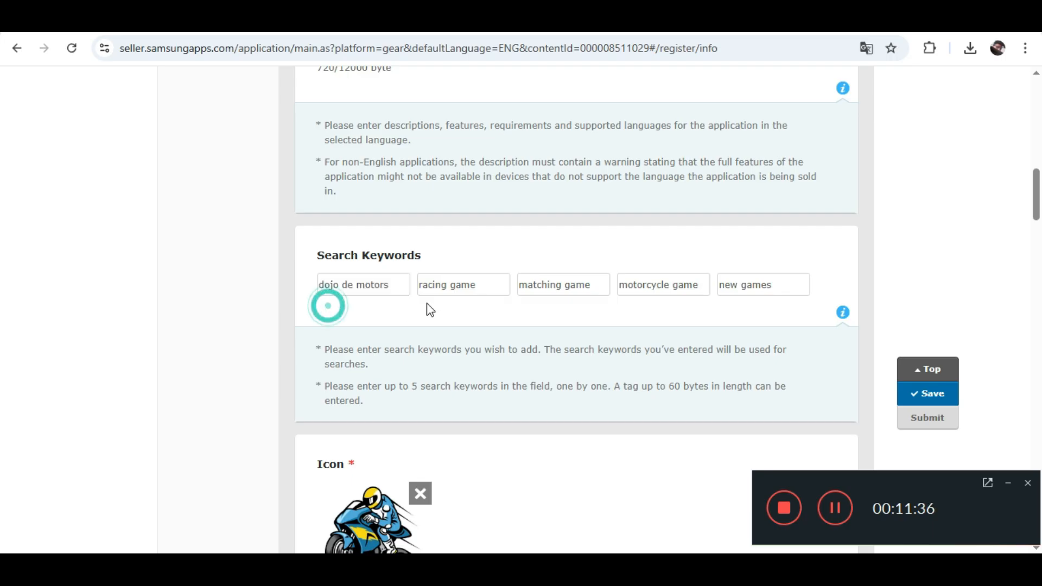
pyautogui.moveTo(433, 288); pyautogui.dragTo(495, 288)
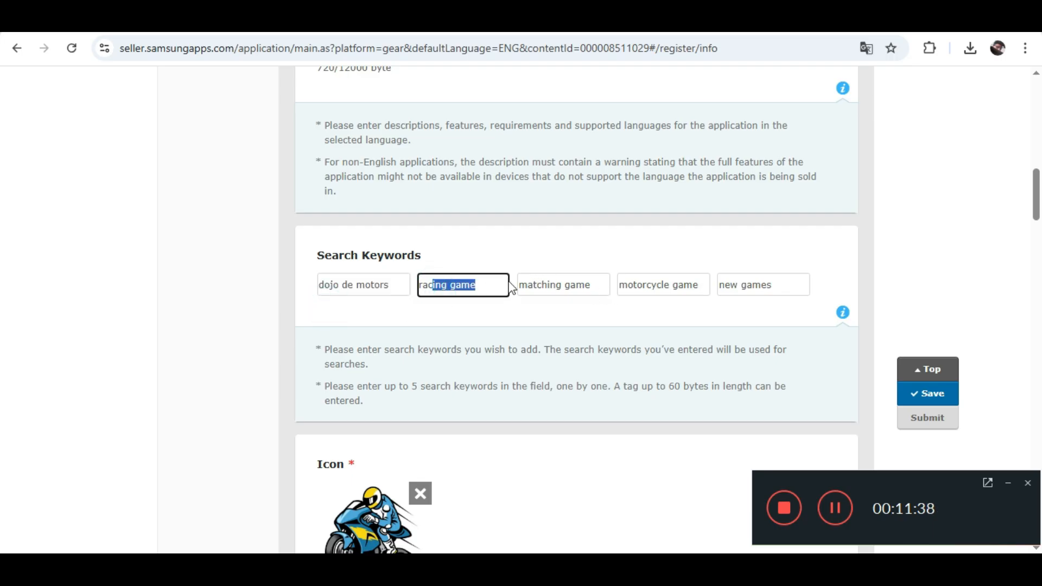
pyautogui.click(477, 301)
pyautogui.click(651, 286)
pyautogui.click(675, 316)
# Step: Inspect the app's uploaded icon and its set of uploaded screenshots
pyautogui.scroll(-5, 760, 223)
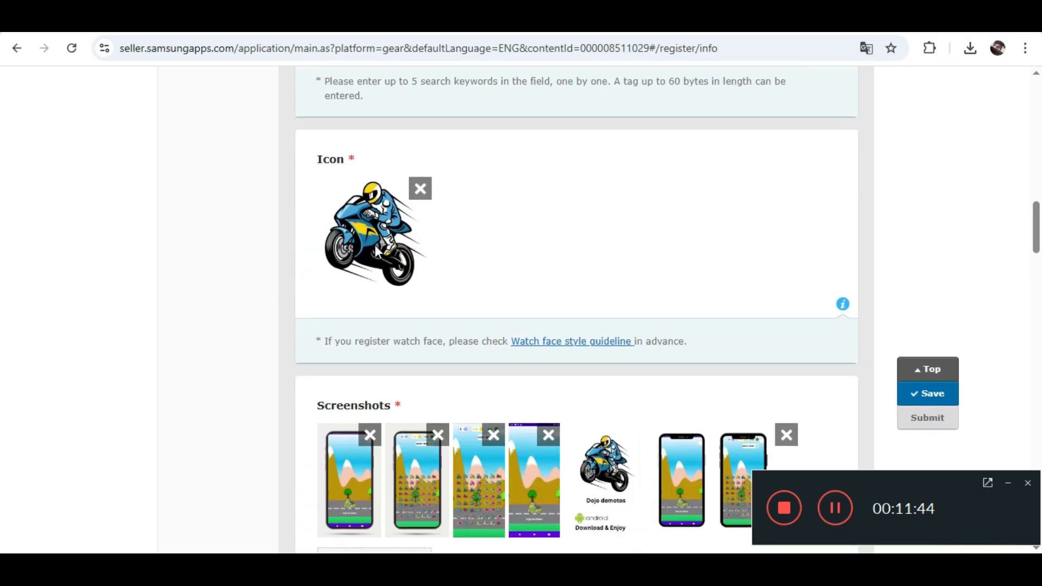
pyautogui.scroll(-3, 444, 337)
pyautogui.scroll(3, 421, 145)
pyautogui.scroll(-4, 842, 312)
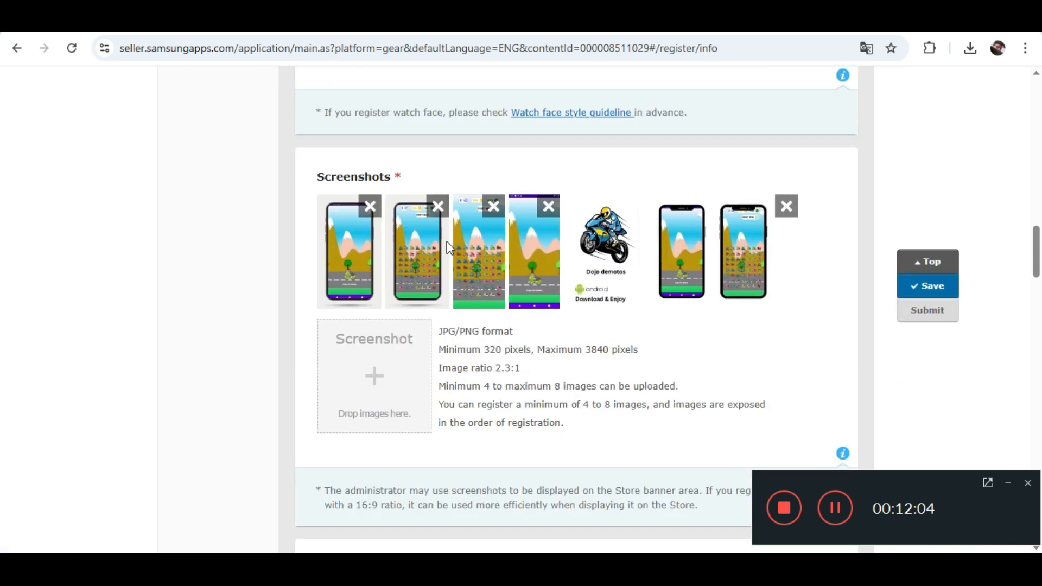
pyautogui.moveTo(309, 177); pyautogui.dragTo(392, 172)
pyautogui.click(480, 380)
pyautogui.scroll(-1, 478, 377)
# Step: Read the screenshot upload requirements for pixel size, image ratio and the allowed number of images
pyautogui.moveTo(447, 274); pyautogui.dragTo(647, 279)
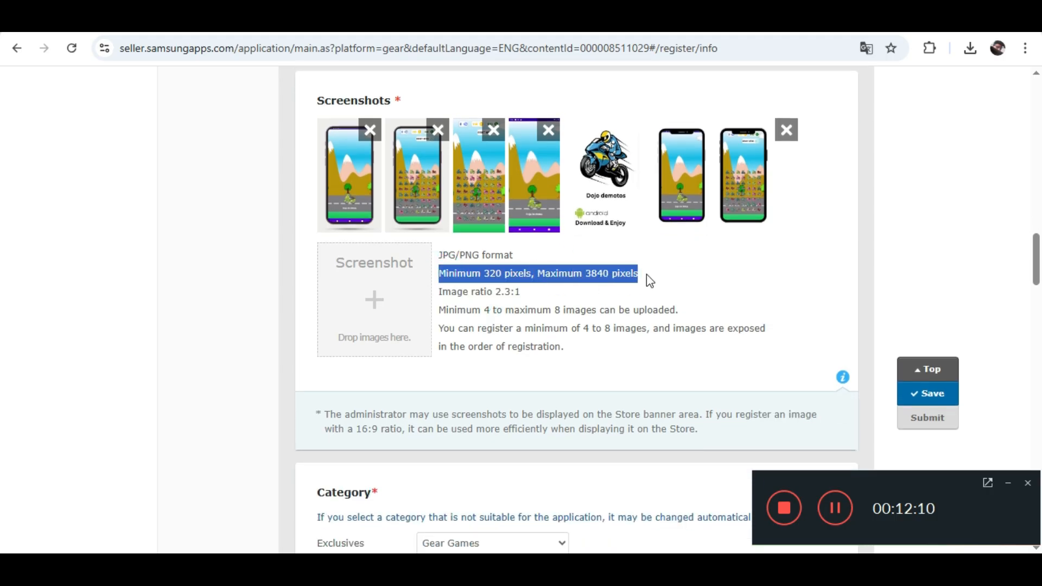
pyautogui.moveTo(447, 293); pyautogui.dragTo(526, 293)
pyautogui.click(530, 342)
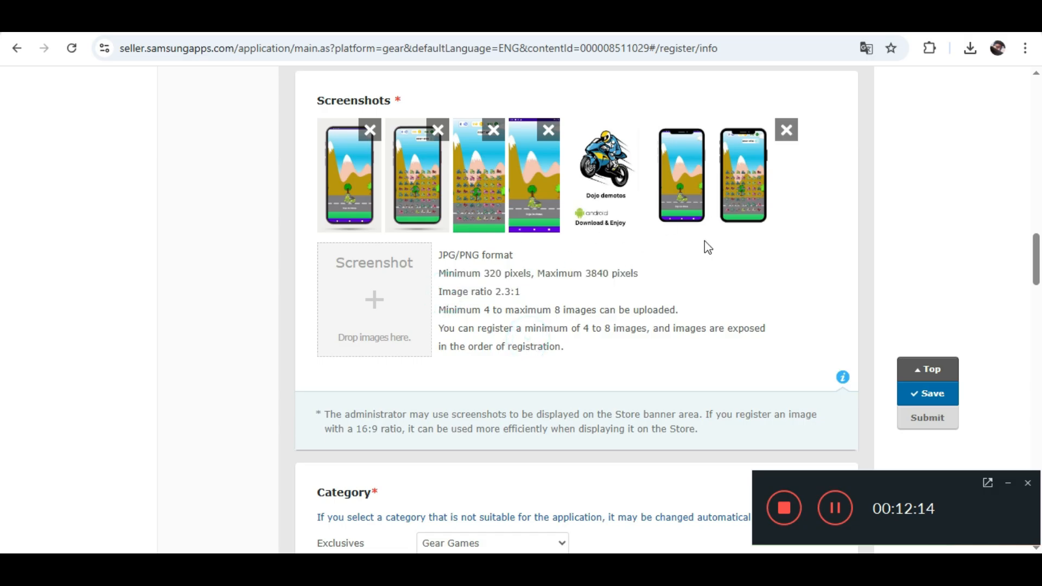
pyautogui.moveTo(443, 310); pyautogui.dragTo(507, 313)
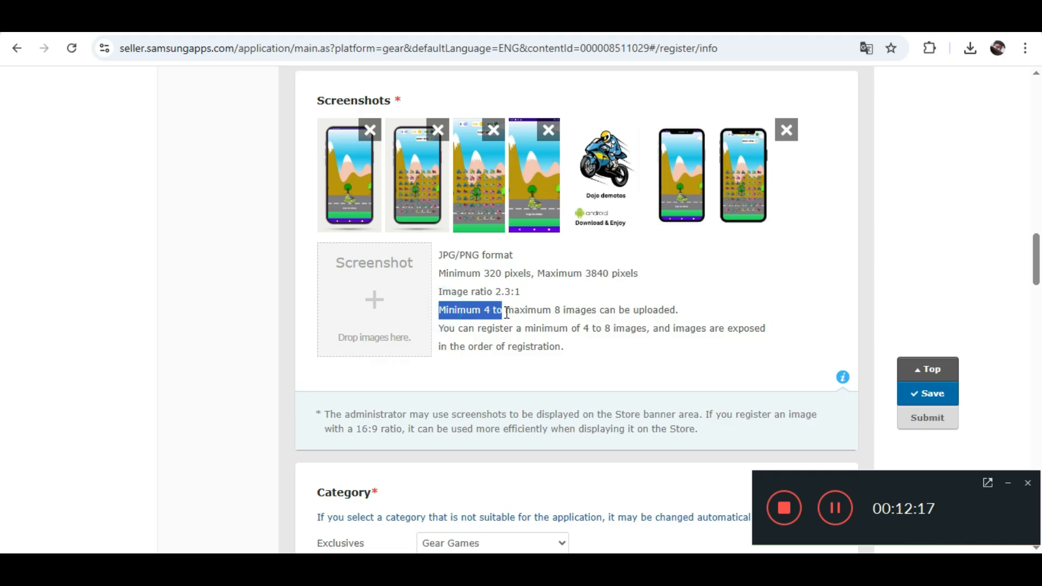
pyautogui.click(663, 307)
pyautogui.doubleClick(561, 310)
pyautogui.click(461, 310)
pyautogui.moveTo(462, 309); pyautogui.dragTo(482, 314)
pyautogui.click(497, 356)
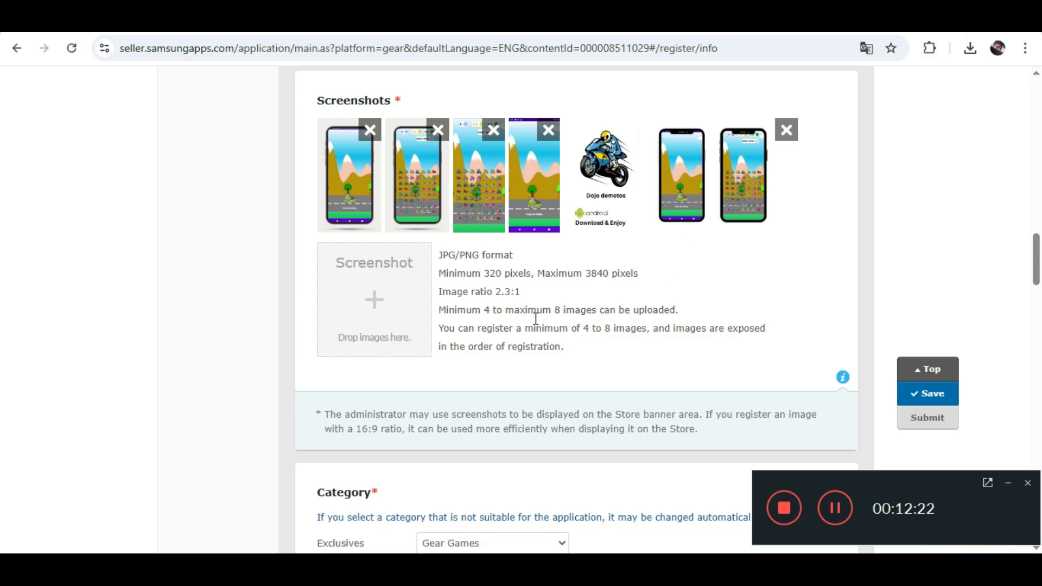
# Step: Set the app's exclusive category to Gear Games
pyautogui.scroll(-3, 478, 307)
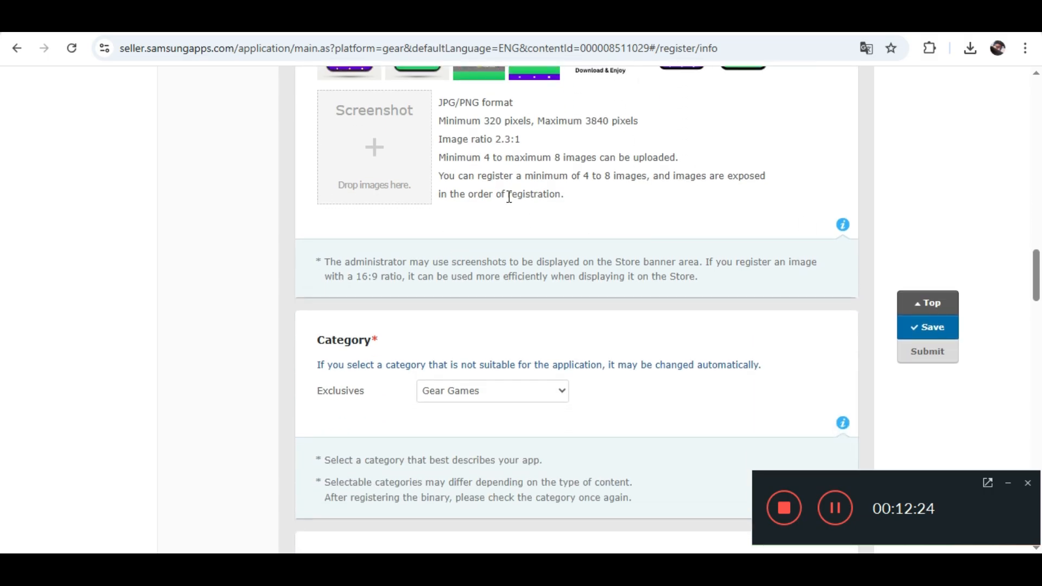
pyautogui.scroll(3, 507, 195)
pyautogui.scroll(-3, 496, 267)
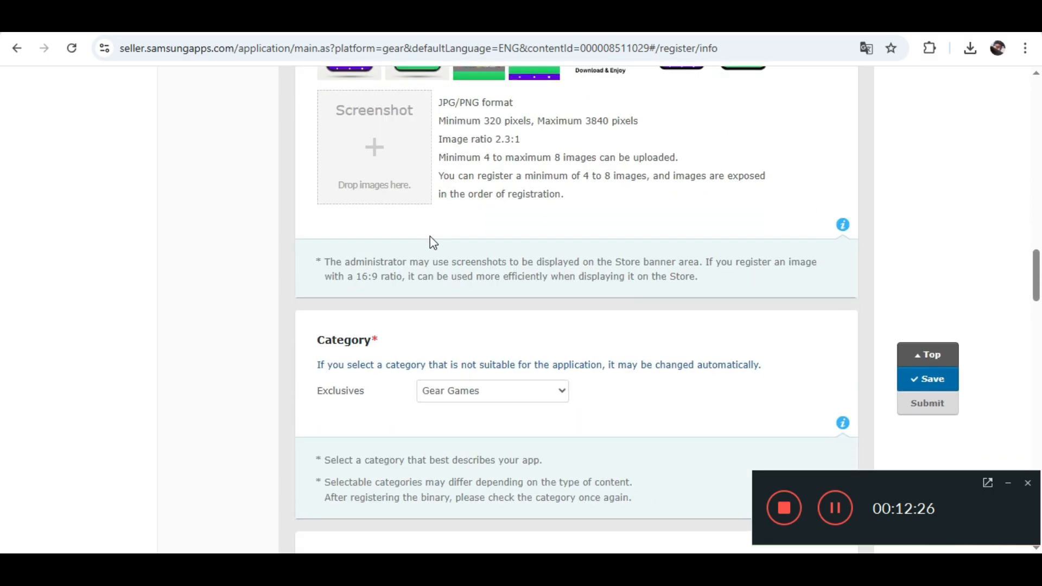
pyautogui.scroll(-3, 429, 237)
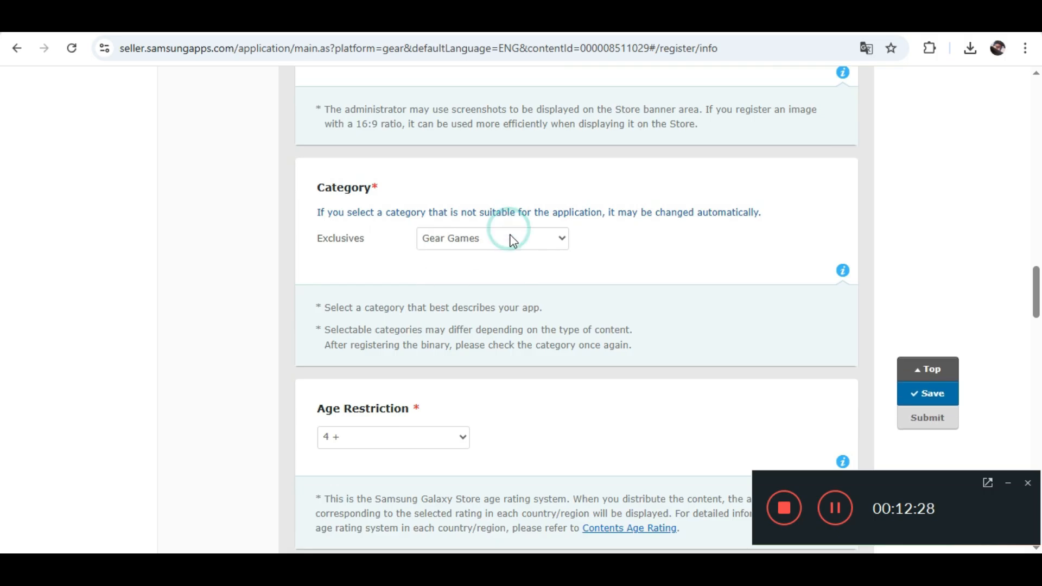
pyautogui.click(509, 237)
pyautogui.click(476, 311)
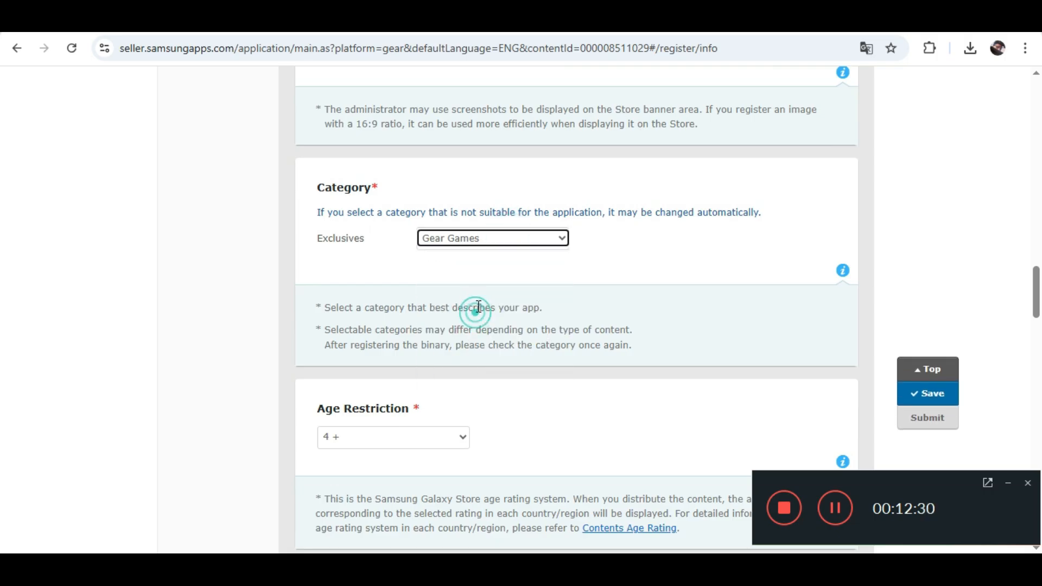
# Step: Set the app's age restriction to 4 +
pyautogui.scroll(-3, 390, 279)
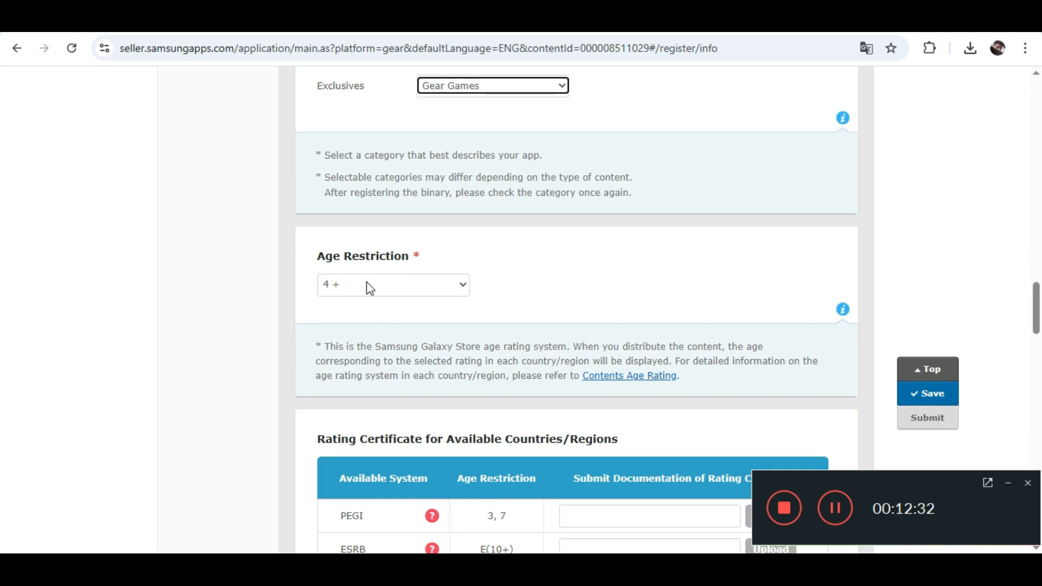
pyautogui.click(373, 292)
pyautogui.click(372, 288)
pyautogui.click(375, 287)
pyautogui.click(374, 291)
pyautogui.click(358, 286)
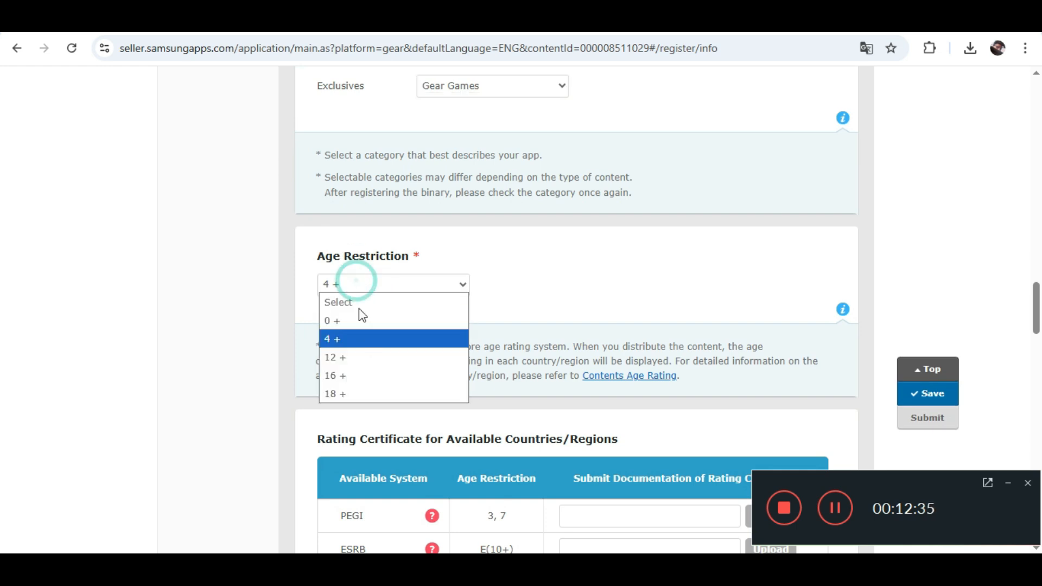
pyautogui.click(352, 338)
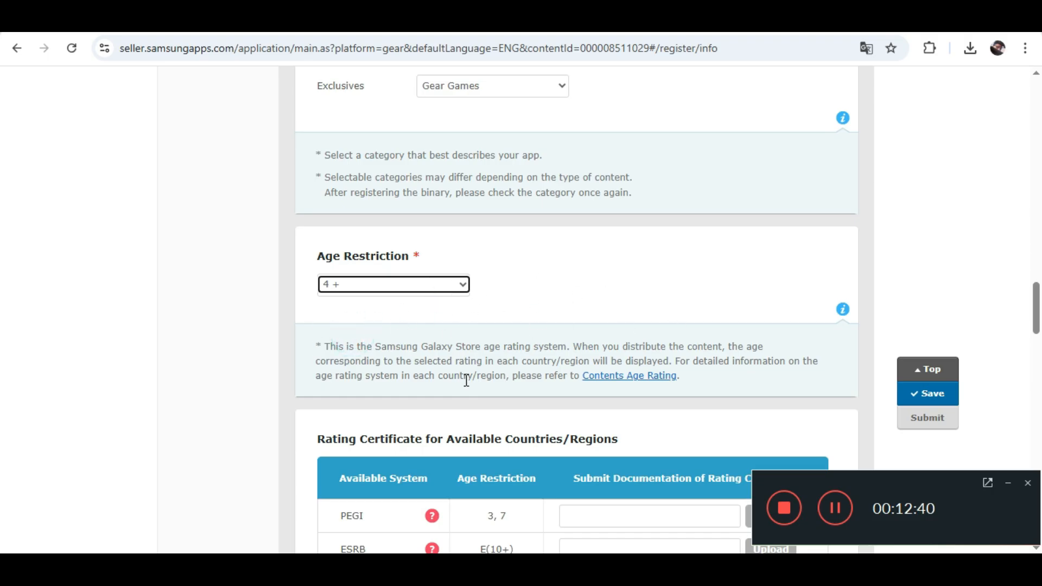
# Step: Look over the rating certificate table for available countries and the required marker beside the age restriction
pyautogui.scroll(-7, 472, 373)
pyautogui.scroll(3, 308, 342)
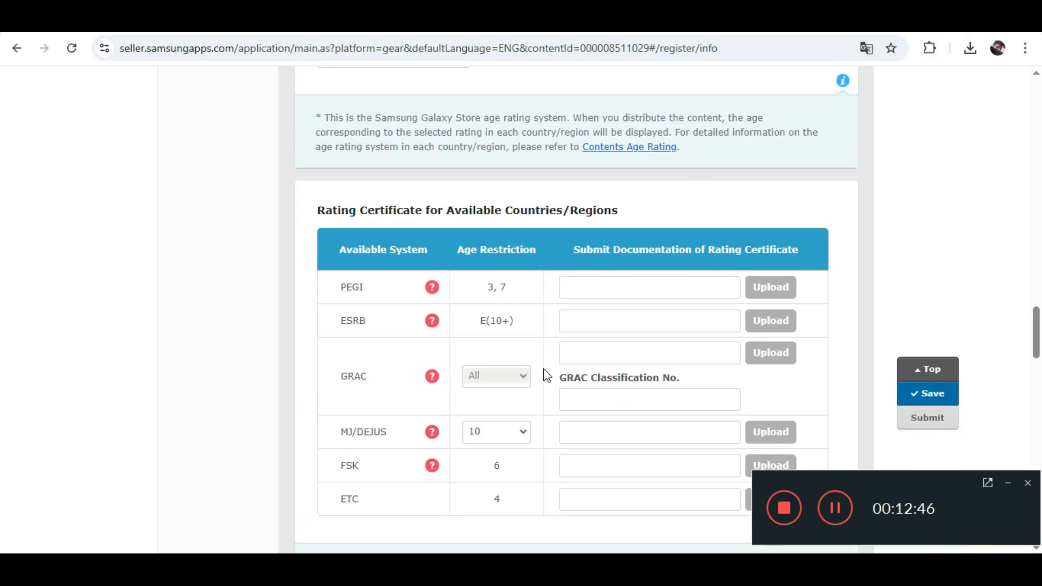
pyautogui.scroll(7, 487, 359)
pyautogui.click(416, 411)
pyautogui.doubleClick(416, 411)
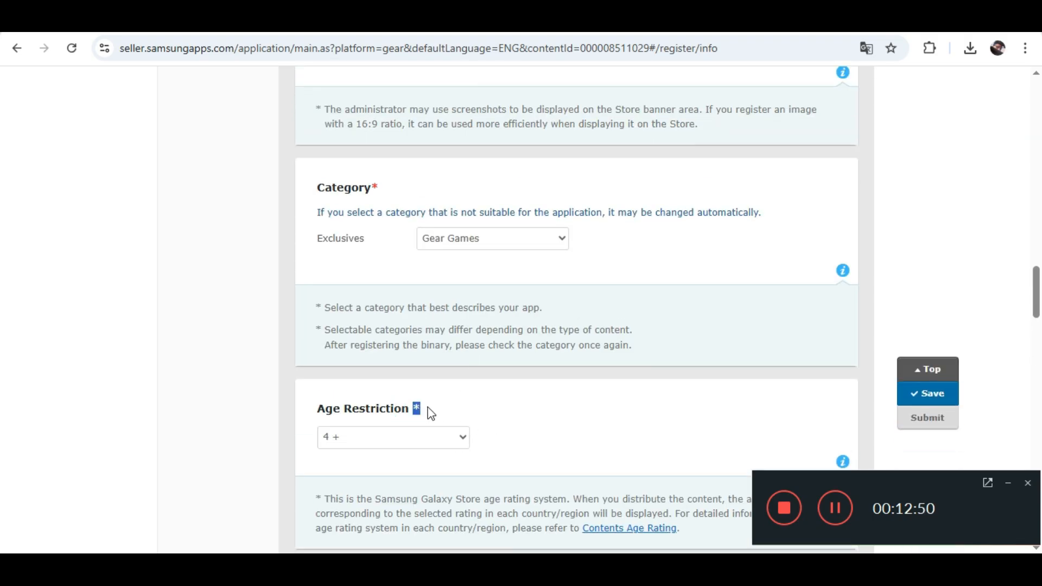
# Step: Review the supported languages and the Open Source, Privacy Policy and YouTube URL fields of the App Information form
pyautogui.scroll(-17, 503, 329)
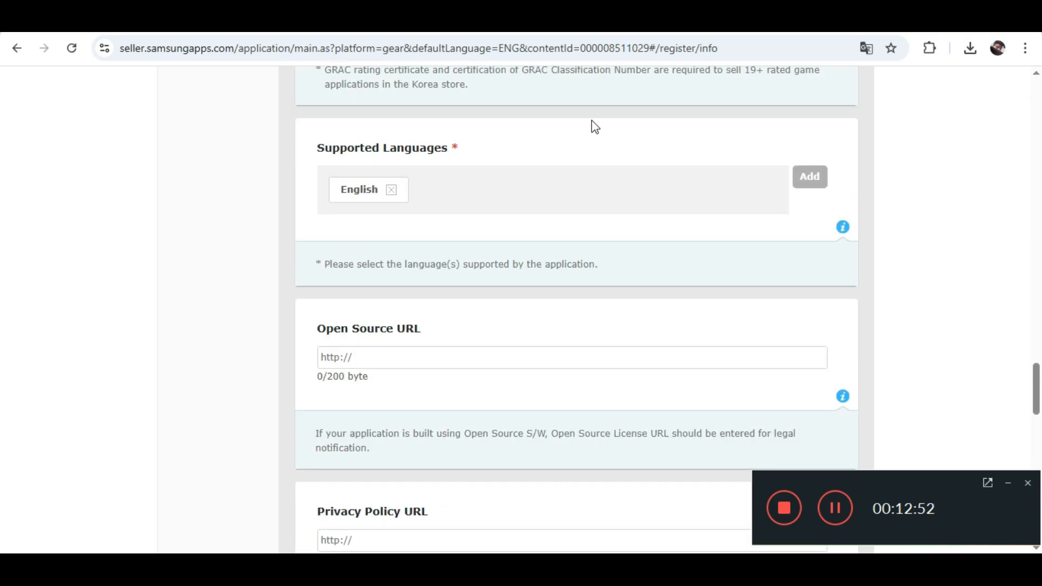
pyautogui.scroll(2, 490, 267)
pyautogui.scroll(-4, 406, 330)
pyautogui.scroll(-2, 406, 167)
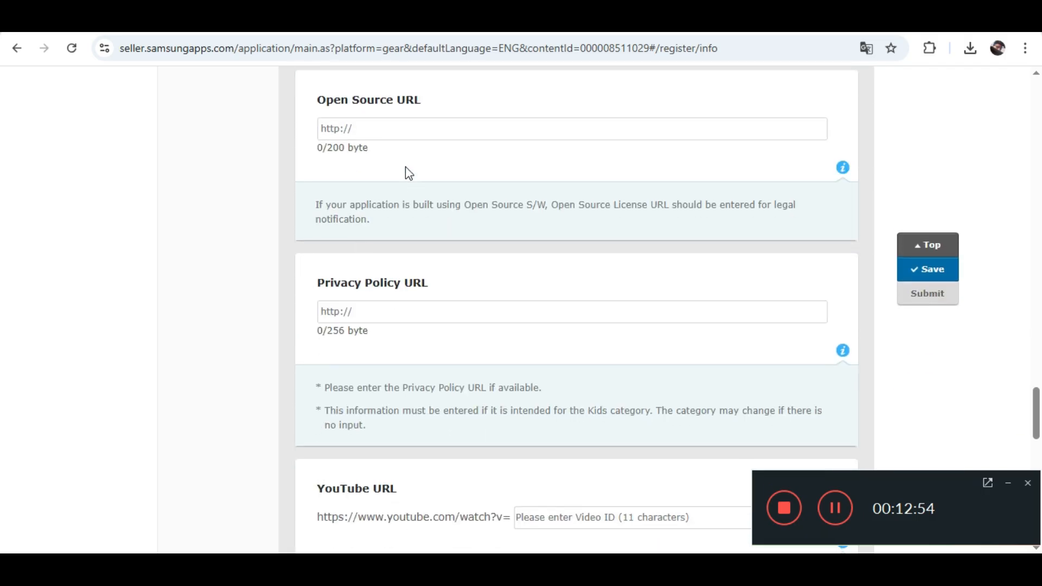
pyautogui.click(407, 128)
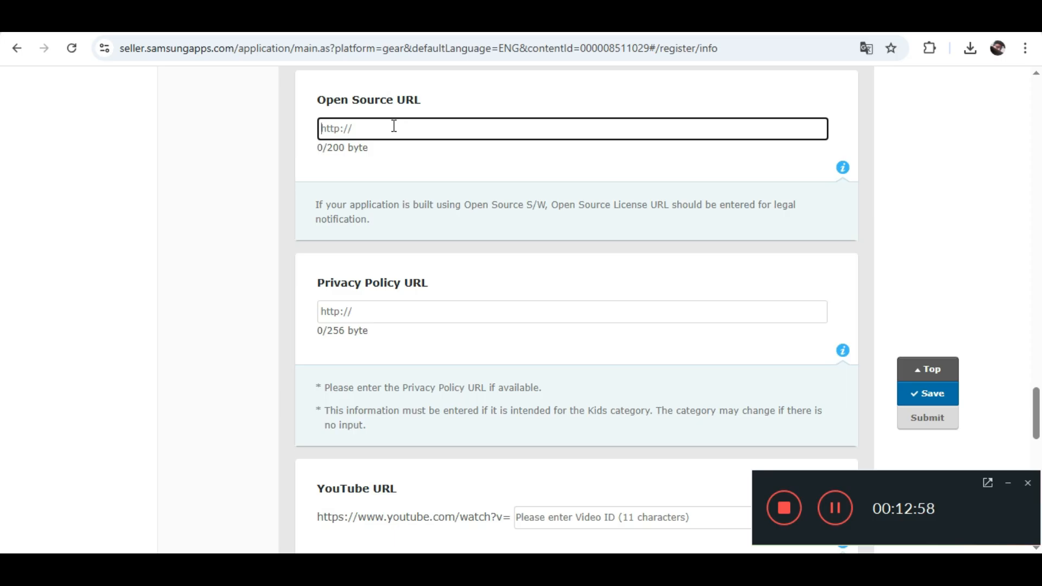
pyautogui.click(395, 313)
pyautogui.scroll(-5, 435, 246)
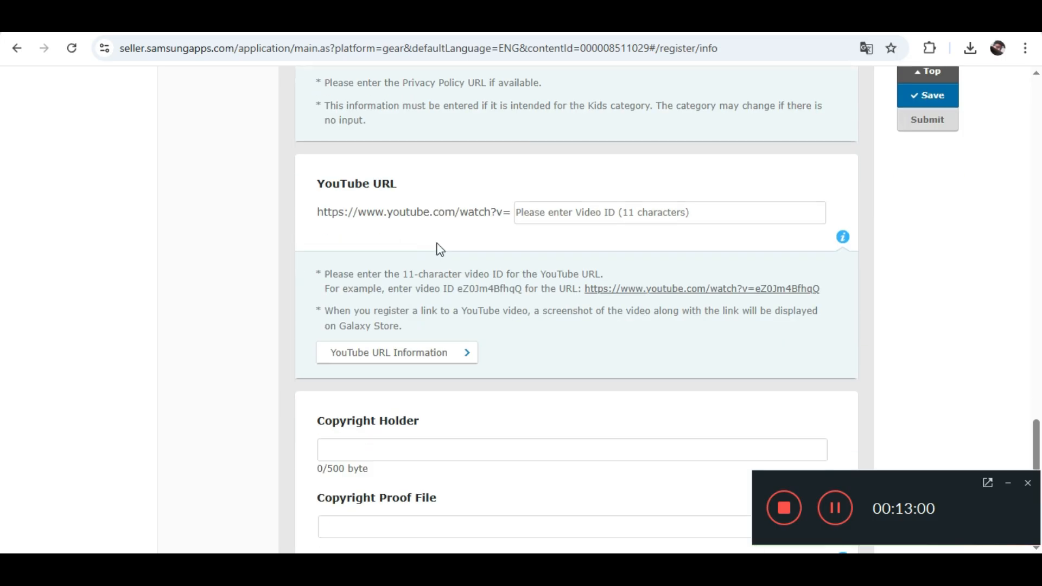
pyautogui.click(634, 211)
pyautogui.scroll(10, 494, 206)
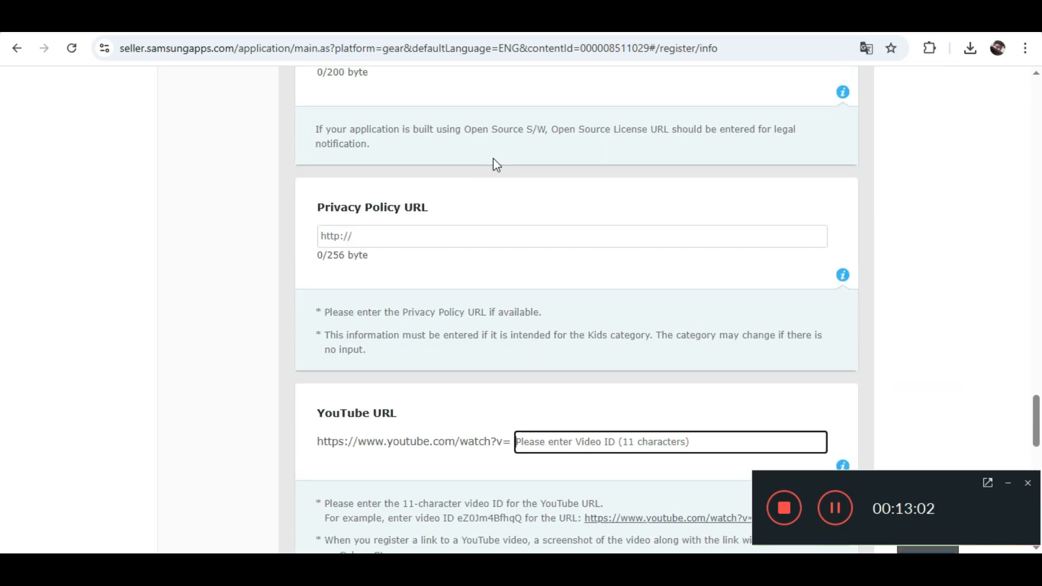
pyautogui.scroll(-4, 437, 288)
# Step: Fill in the required support e-mail below the copyright fields with the seller's e-mail address
pyautogui.scroll(-15, 444, 267)
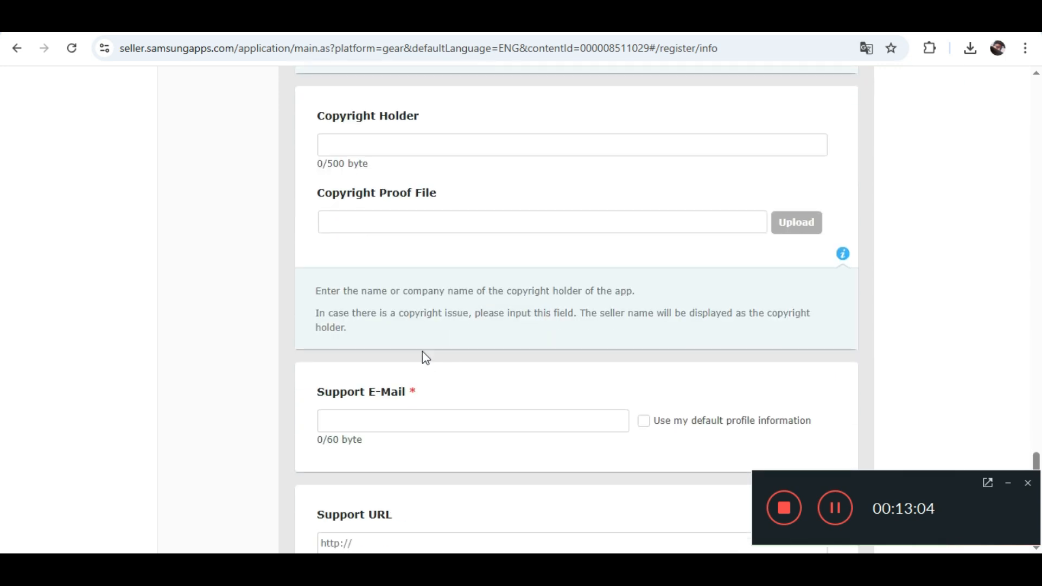
pyautogui.scroll(5, 443, 296)
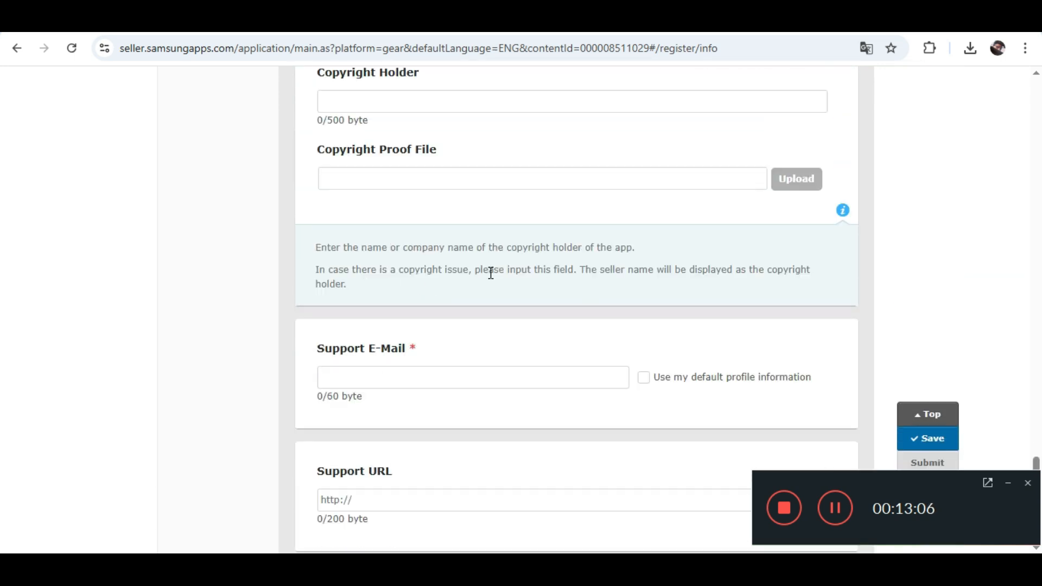
pyautogui.scroll(2, 437, 418)
pyautogui.scroll(-3, 418, 412)
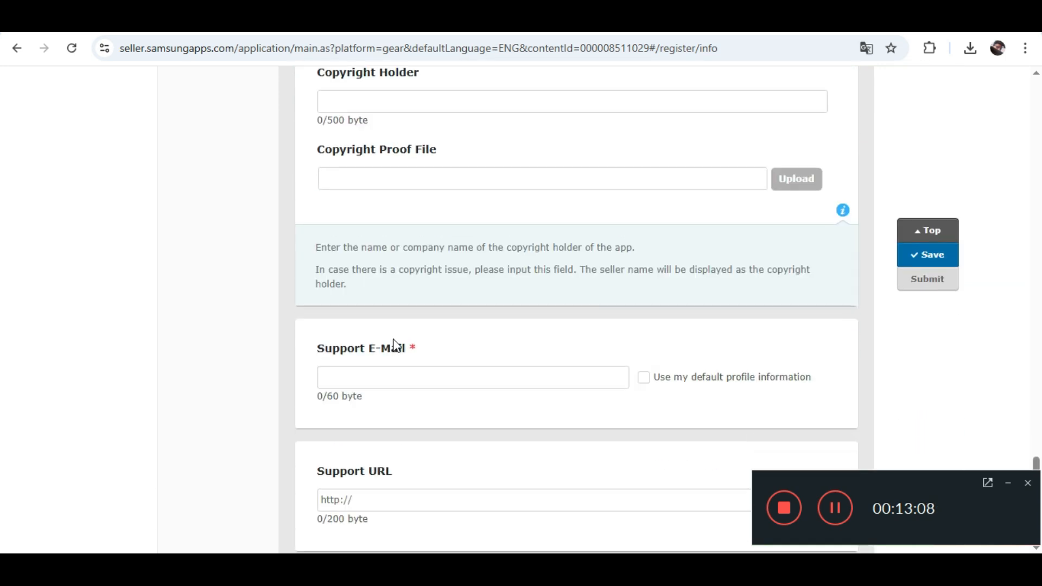
pyautogui.click(388, 372)
pyautogui.click(472, 414)
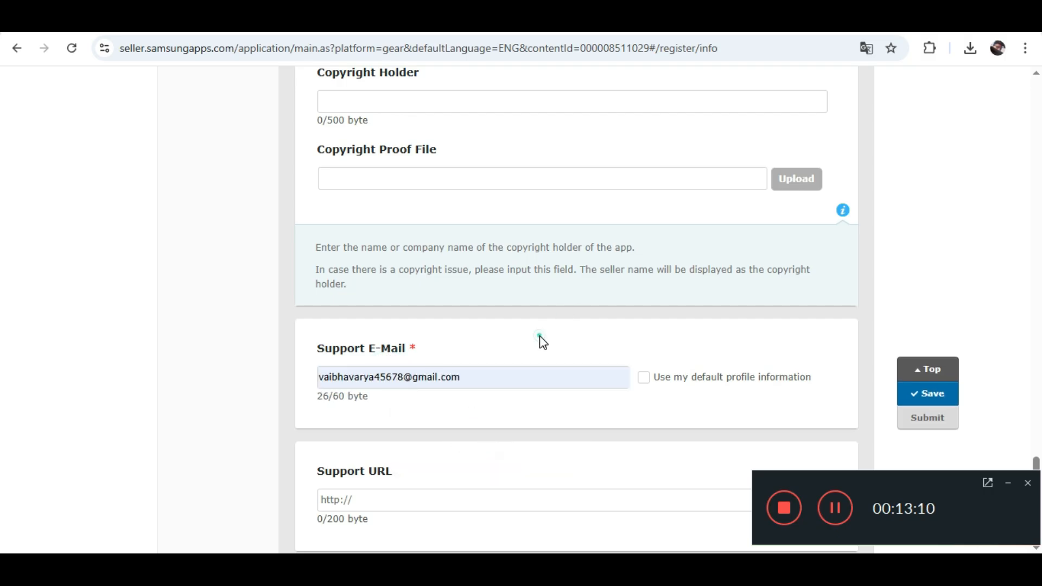
pyautogui.scroll(1, 461, 304)
pyautogui.scroll(2, 459, 326)
pyautogui.scroll(-7, 442, 367)
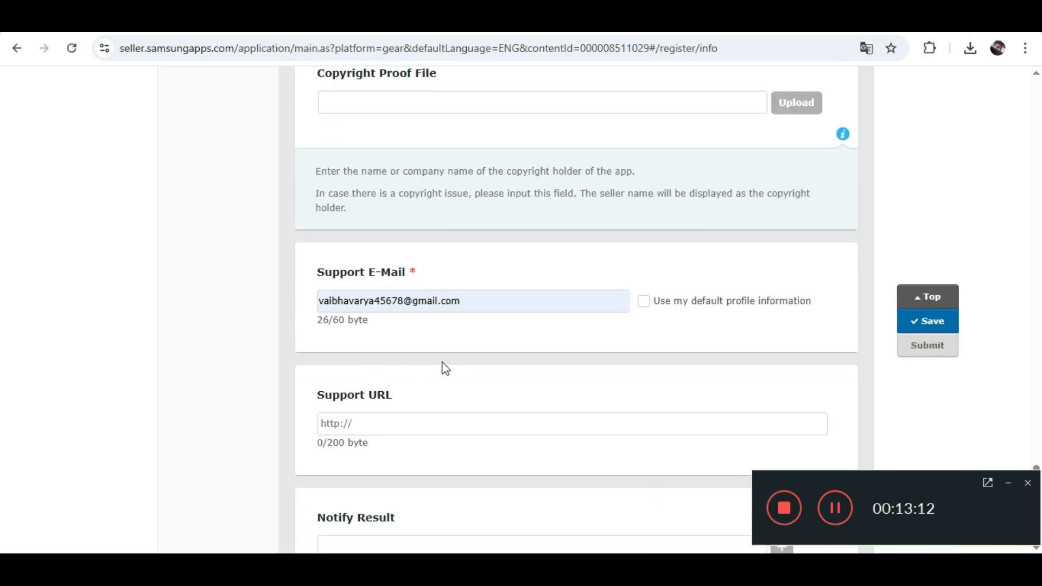
# Step: Look back over the completed App Information form, save it and acknowledge the notice
pyautogui.scroll(1, 426, 295)
pyautogui.scroll(15, 426, 296)
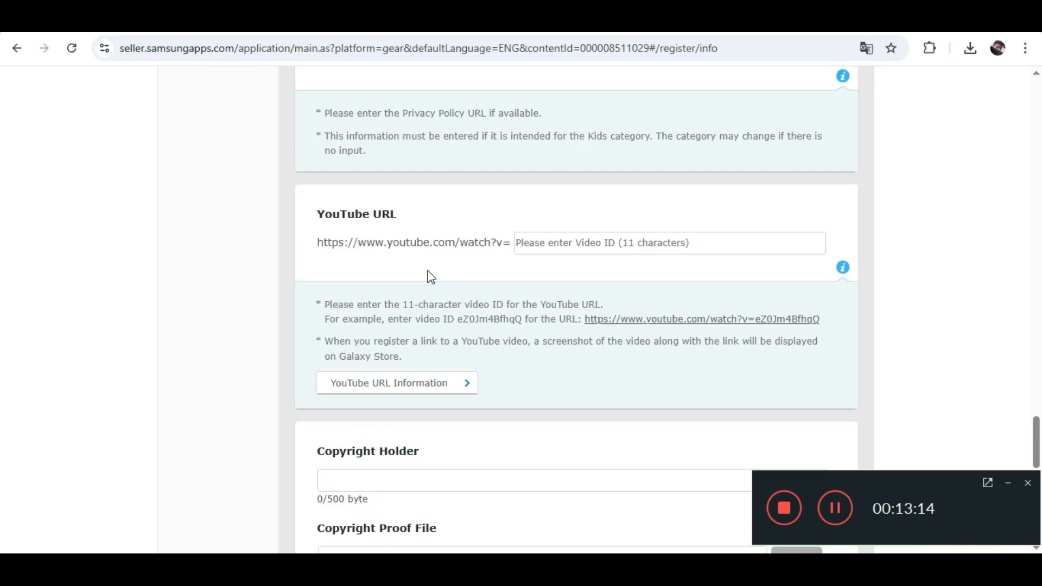
pyautogui.scroll(10, 428, 274)
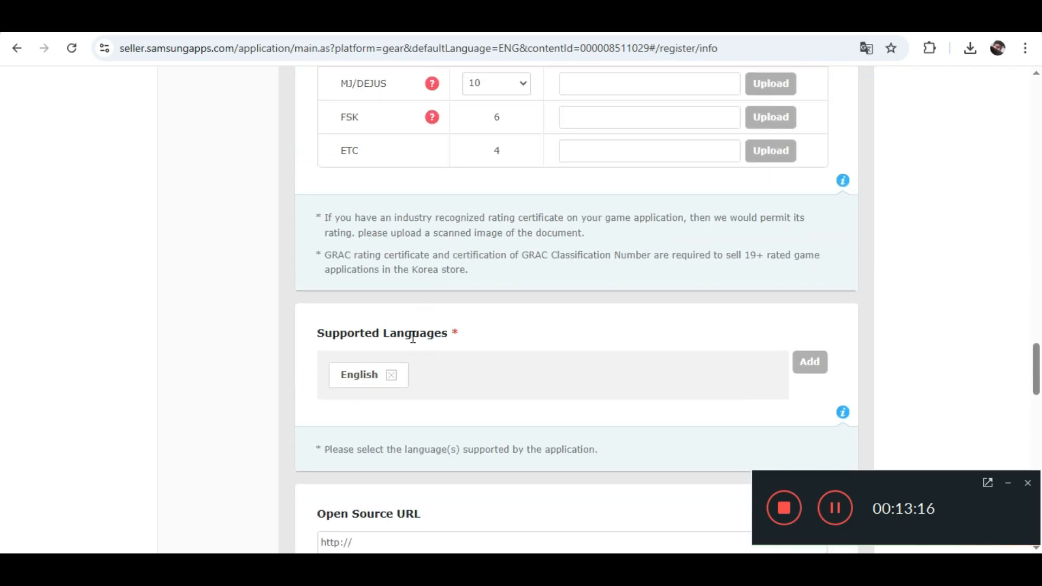
pyautogui.scroll(-17, 417, 334)
pyautogui.scroll(-10, 417, 334)
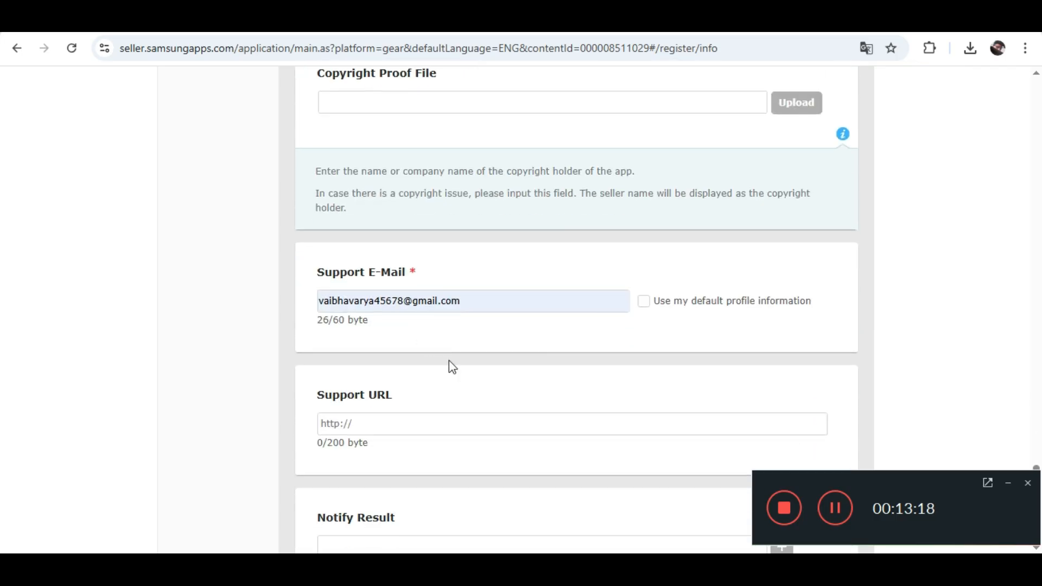
pyautogui.click(549, 414)
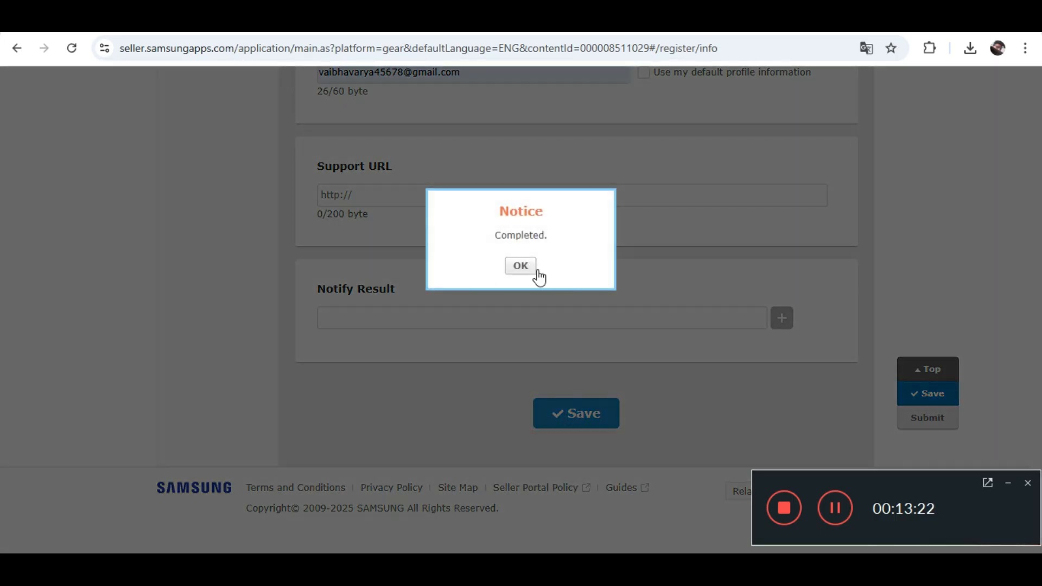
pyautogui.click(522, 267)
# Step: Open the Country/Region & Price section and read the Commercial Seller requirement for charging for an app
pyautogui.scroll(-3, 503, 305)
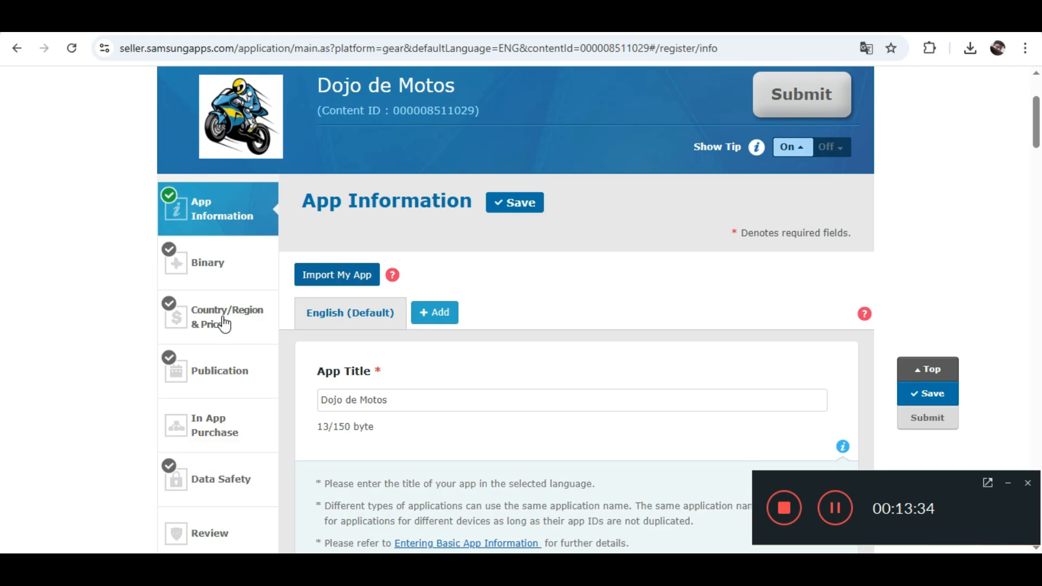
pyautogui.click(199, 325)
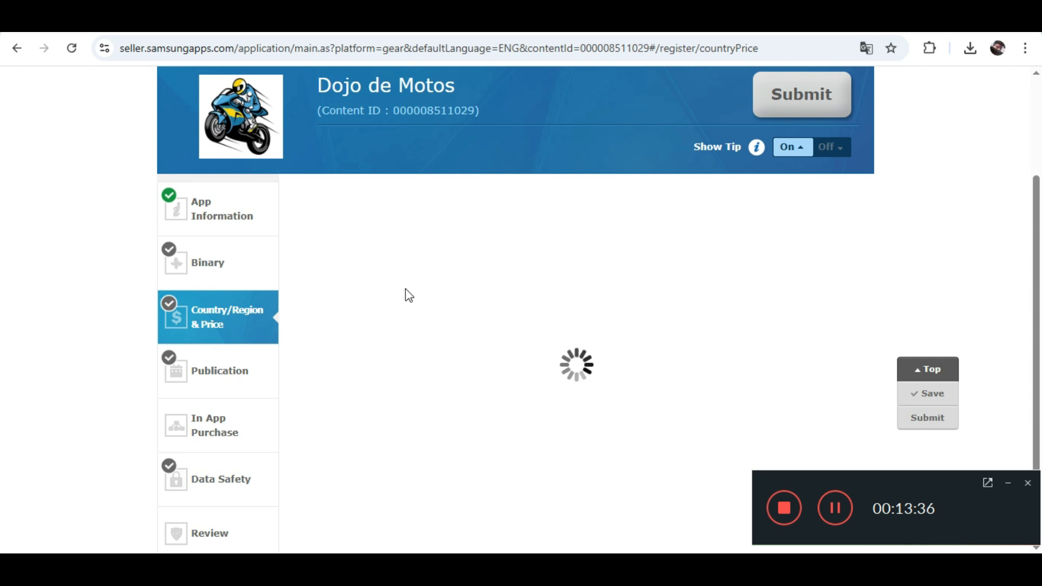
pyautogui.scroll(-4, 337, 310)
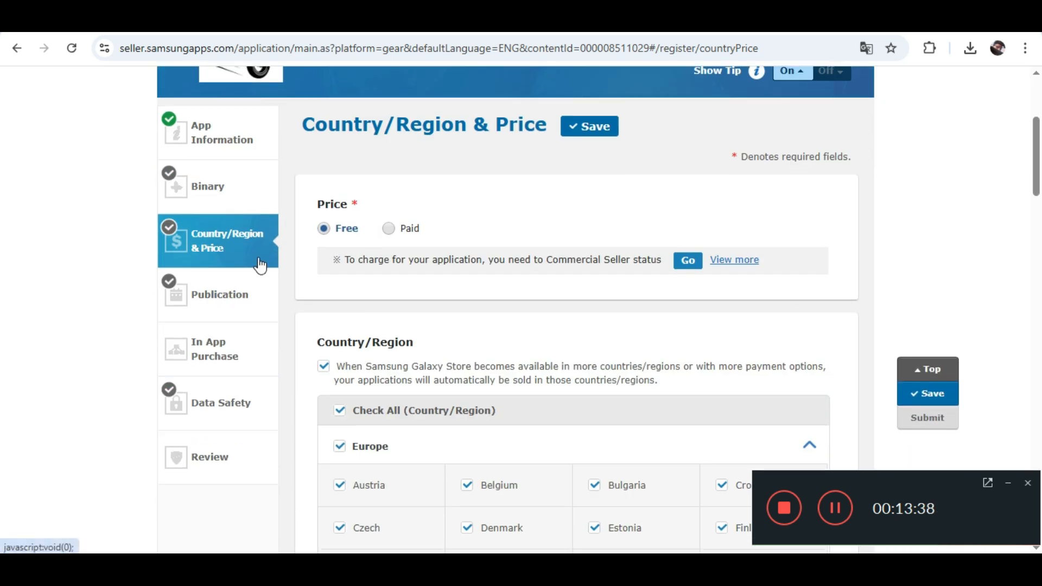
pyautogui.moveTo(346, 269); pyautogui.dragTo(653, 272)
pyautogui.click(662, 280)
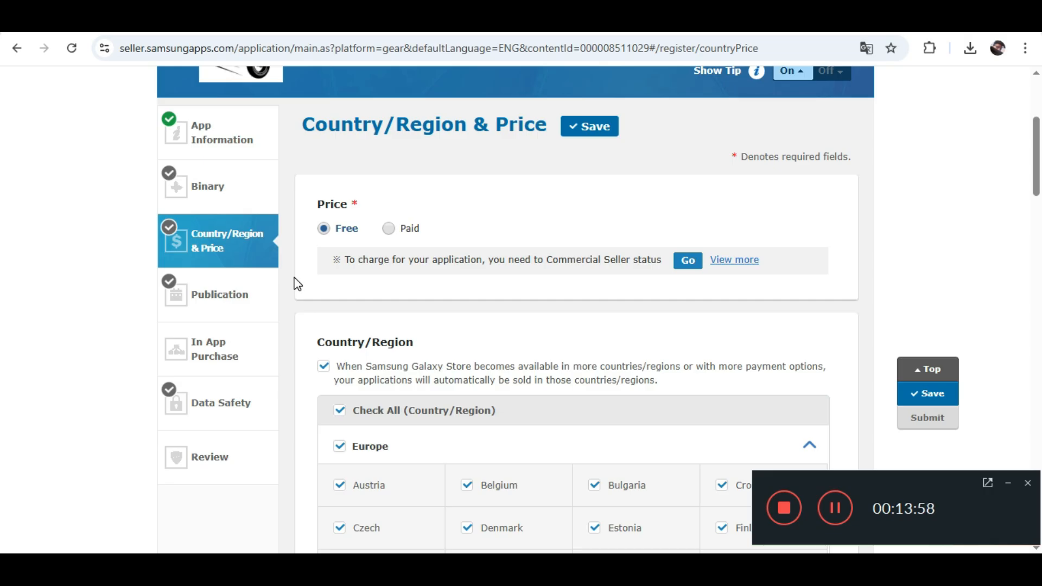
# Step: Try to set the app's price to Paid and look over the country/region selection
pyautogui.click(386, 230)
pyautogui.click(386, 230)
pyautogui.click(388, 230)
pyautogui.doubleClick(387, 233)
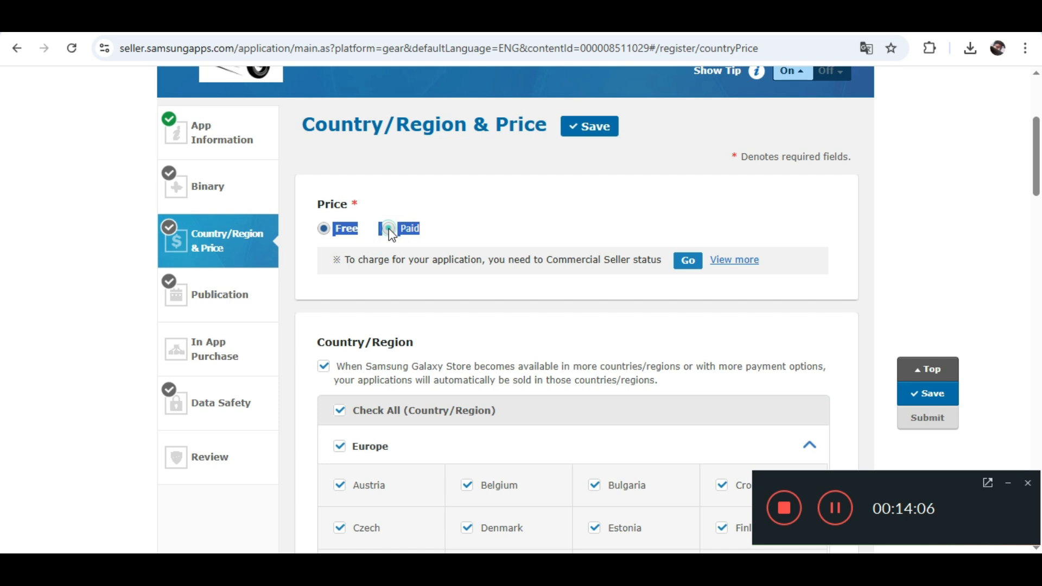
pyautogui.click(390, 254)
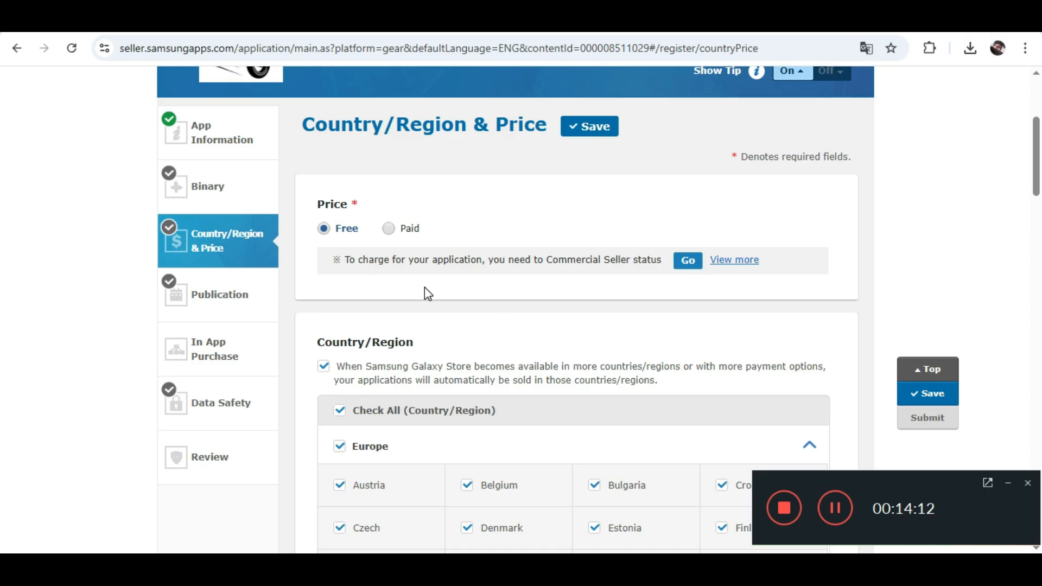
pyautogui.scroll(-5, 433, 236)
pyautogui.scroll(7, 503, 274)
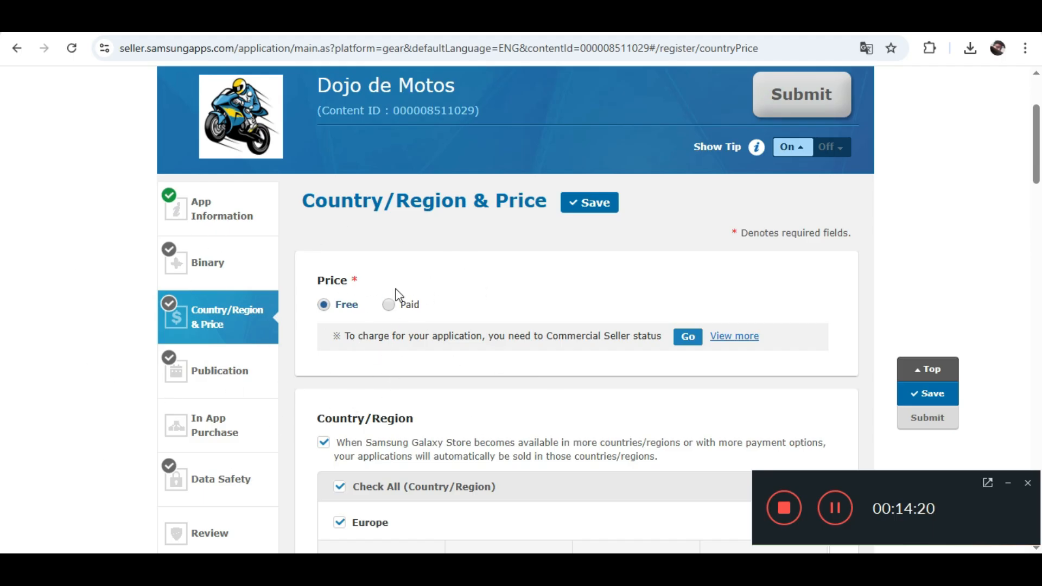
# Step: Open the Binary section and examine its binary list and upload guidelines for Galaxy Watch apps
pyautogui.click(205, 266)
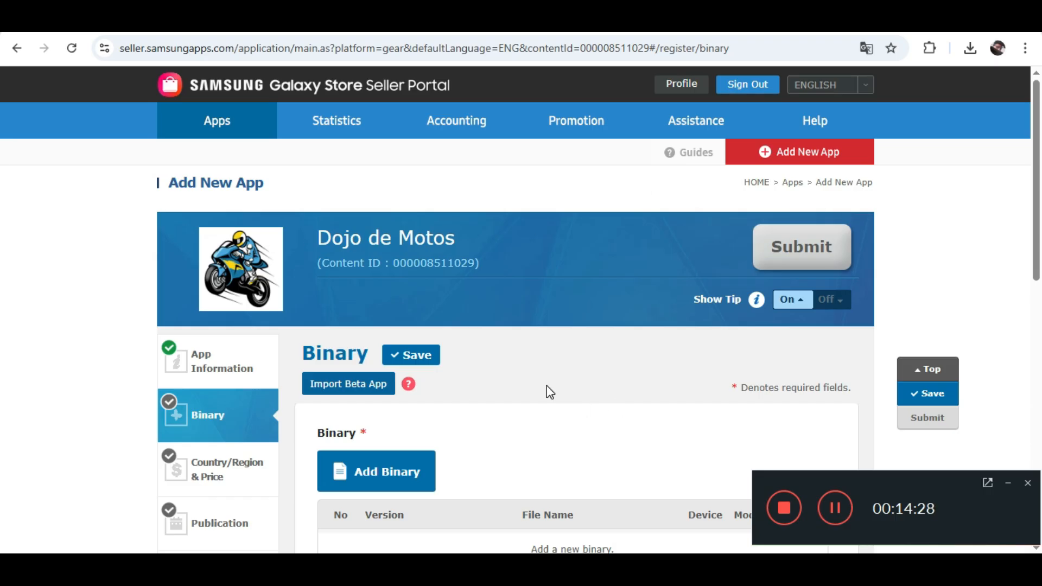
pyautogui.scroll(-3, 546, 386)
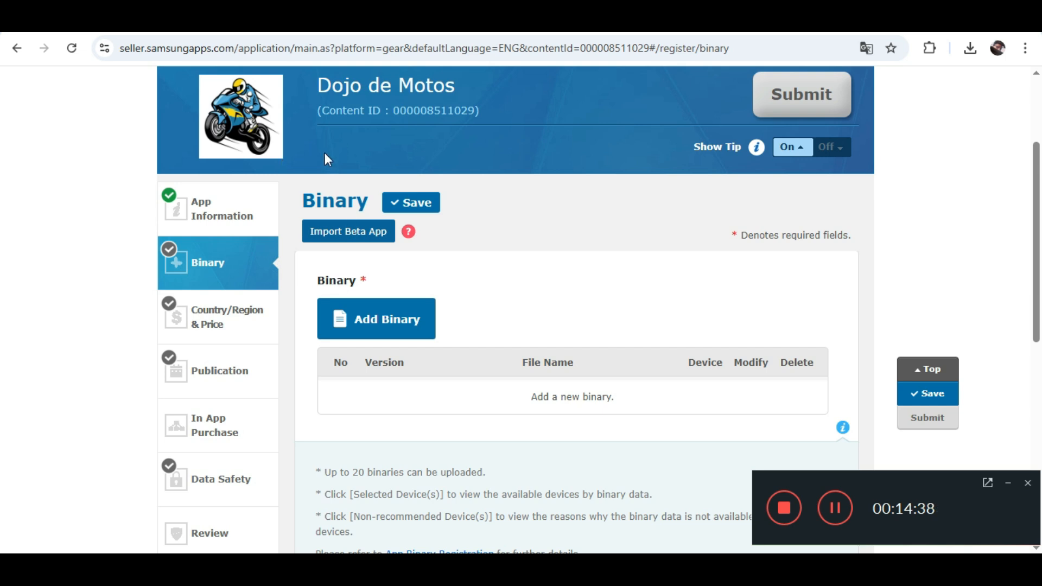
pyautogui.scroll(-3, 470, 255)
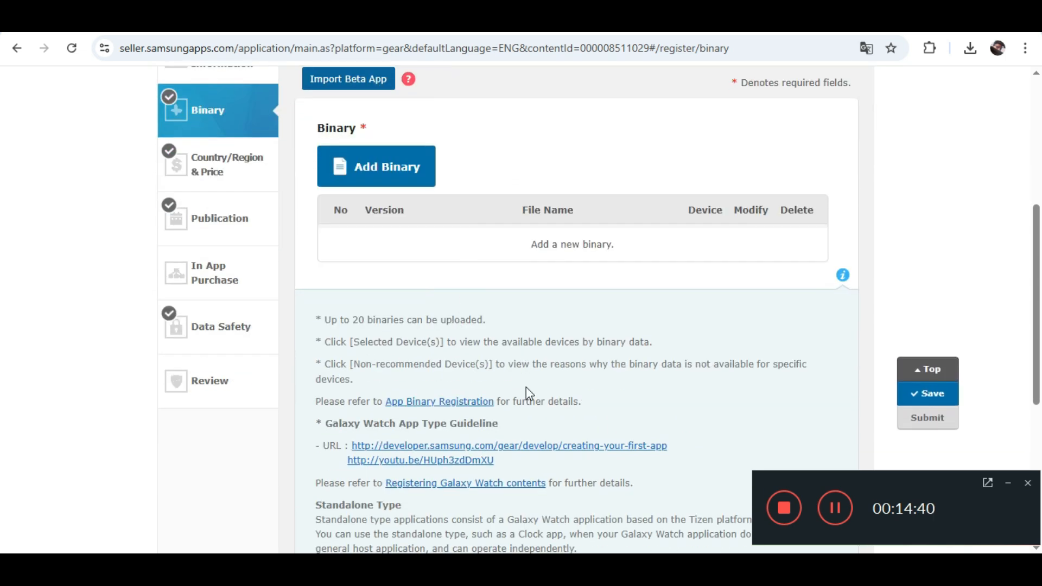
pyautogui.scroll(5, 476, 318)
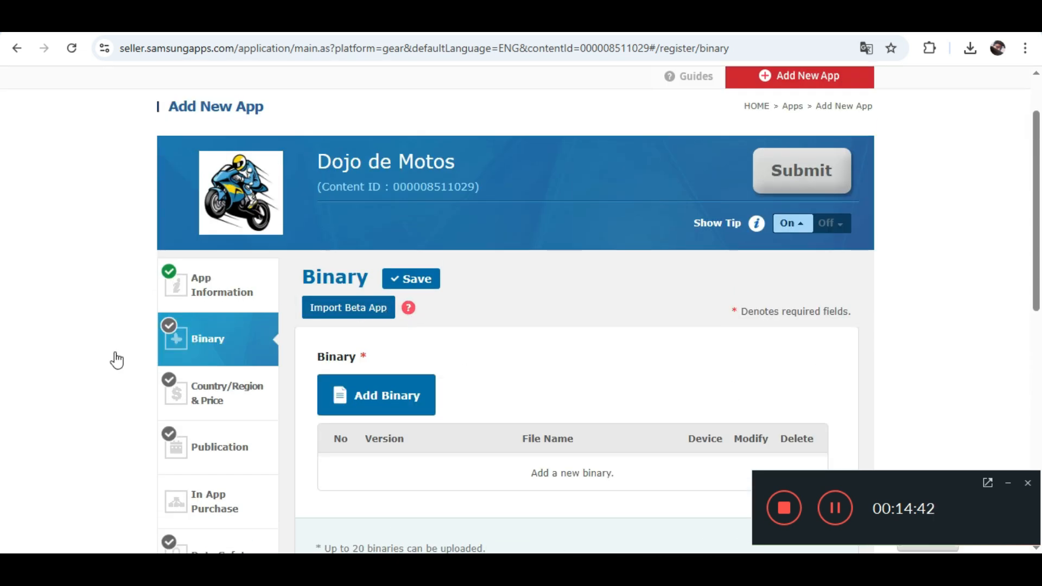
pyautogui.scroll(-3, 509, 308)
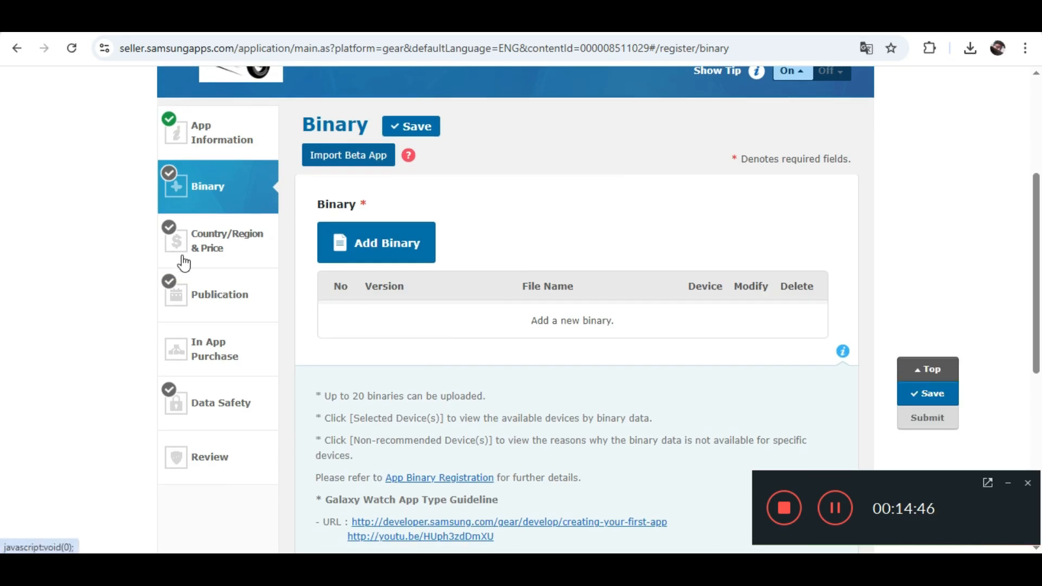
pyautogui.scroll(3, 344, 353)
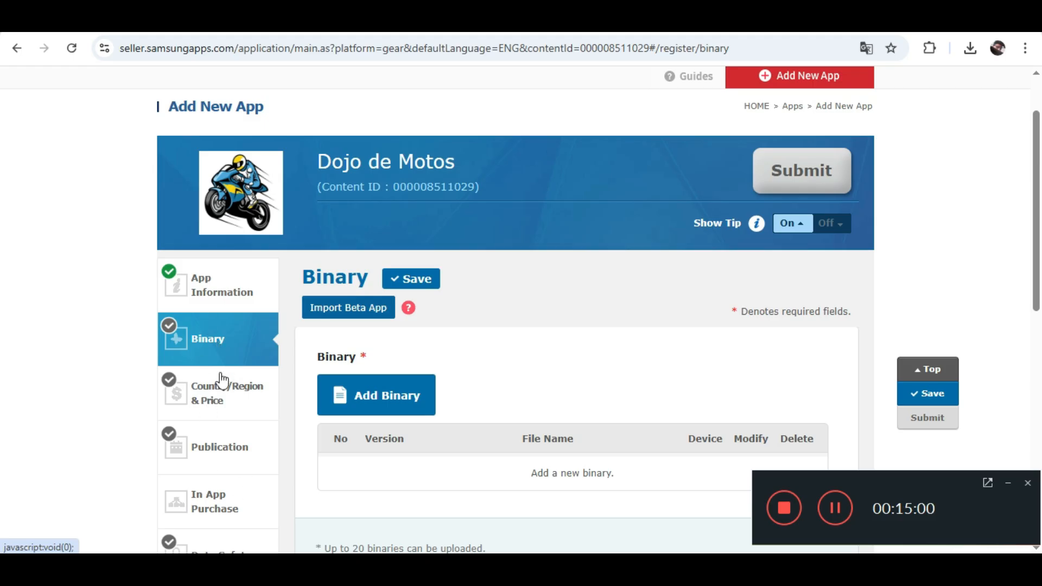
pyautogui.scroll(-2, 439, 325)
pyautogui.scroll(-1, 439, 325)
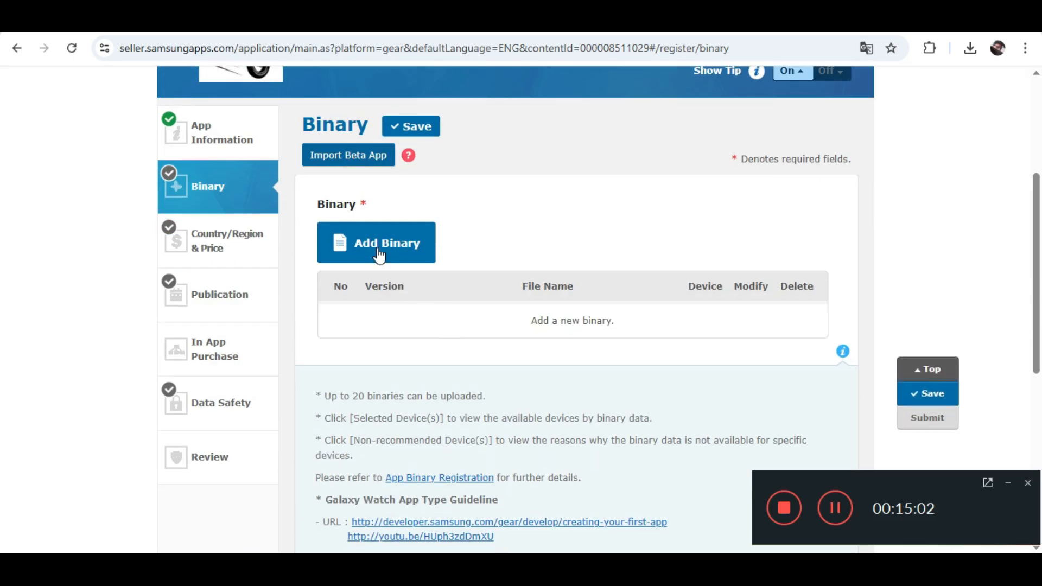
pyautogui.moveTo(409, 157)
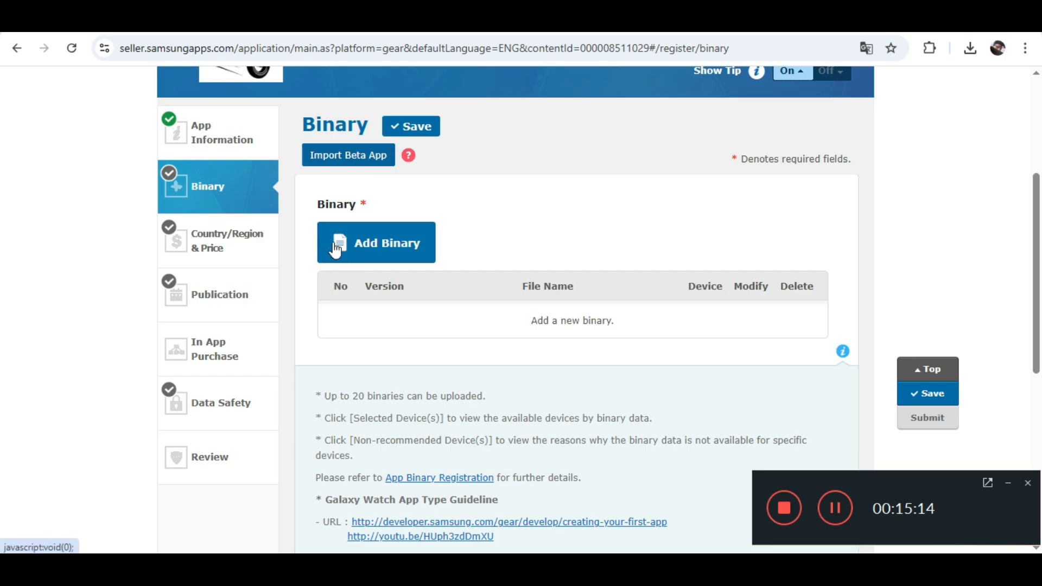
# Step: Save the Country/Region & Price section with the price left at Free and acknowledge the notice
pyautogui.click(216, 245)
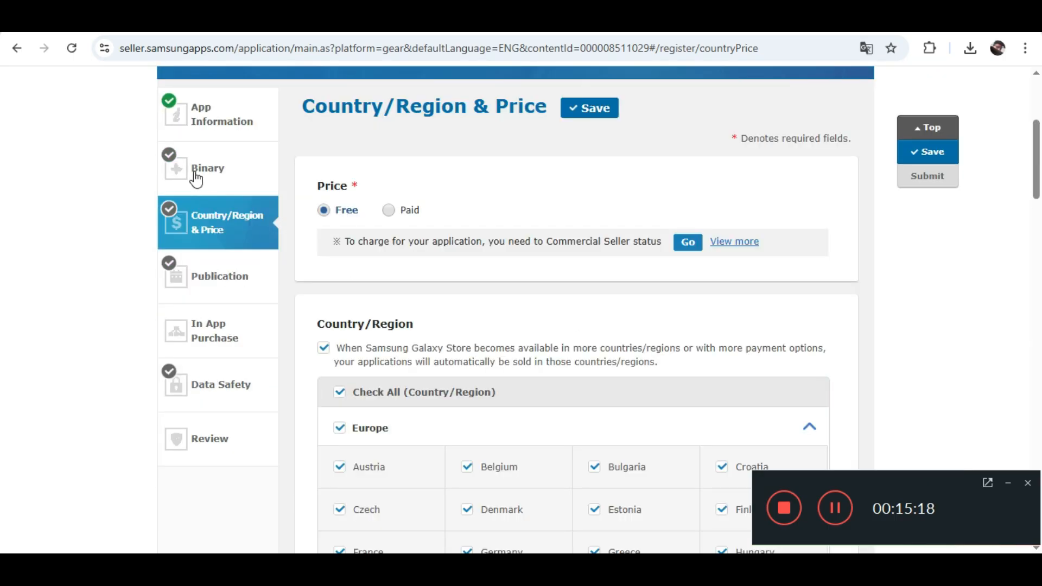
pyautogui.scroll(1, 380, 242)
pyautogui.scroll(-1, 354, 258)
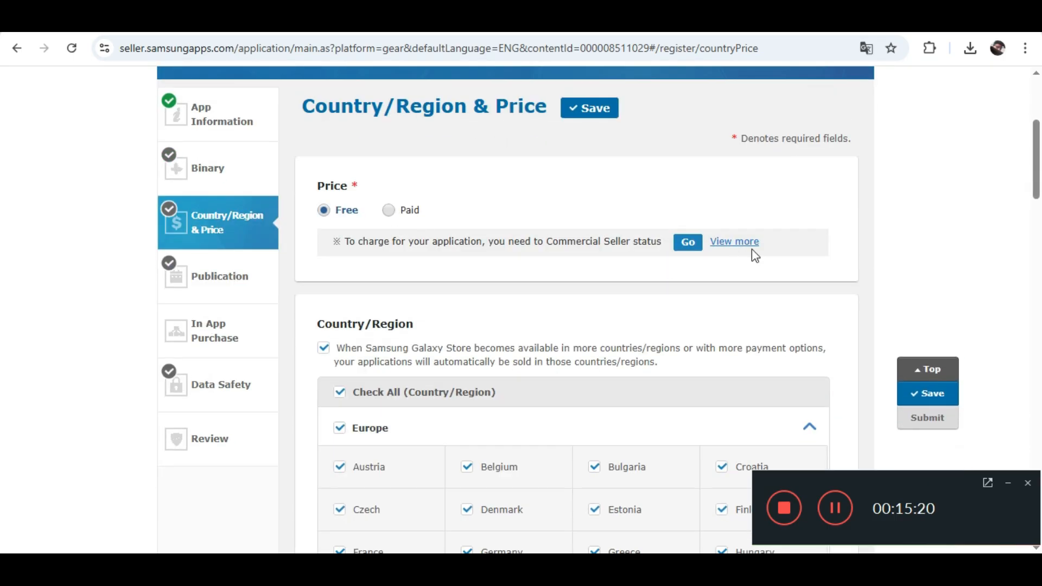
pyautogui.scroll(-20, 537, 295)
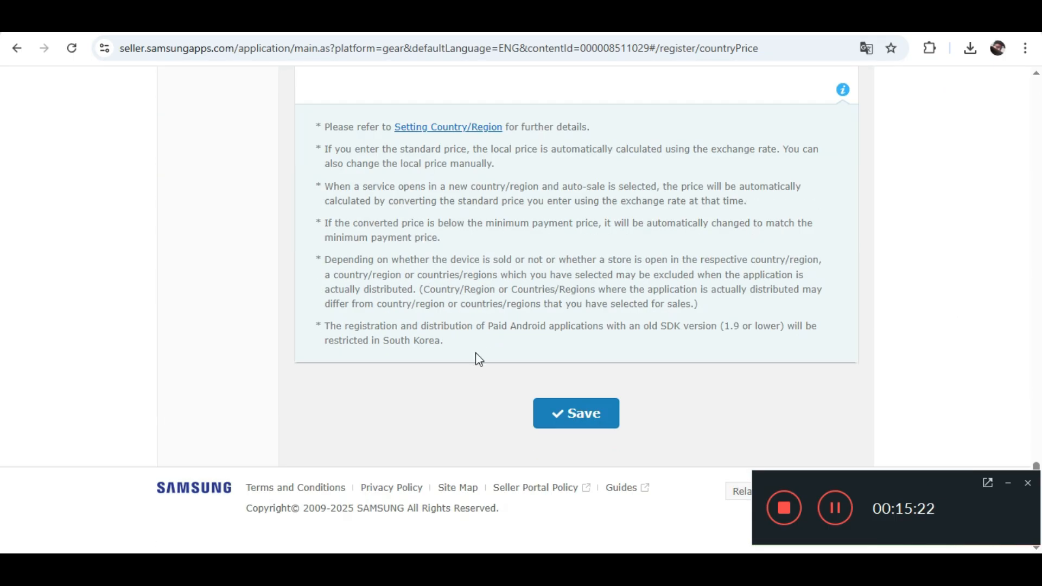
pyautogui.click(568, 412)
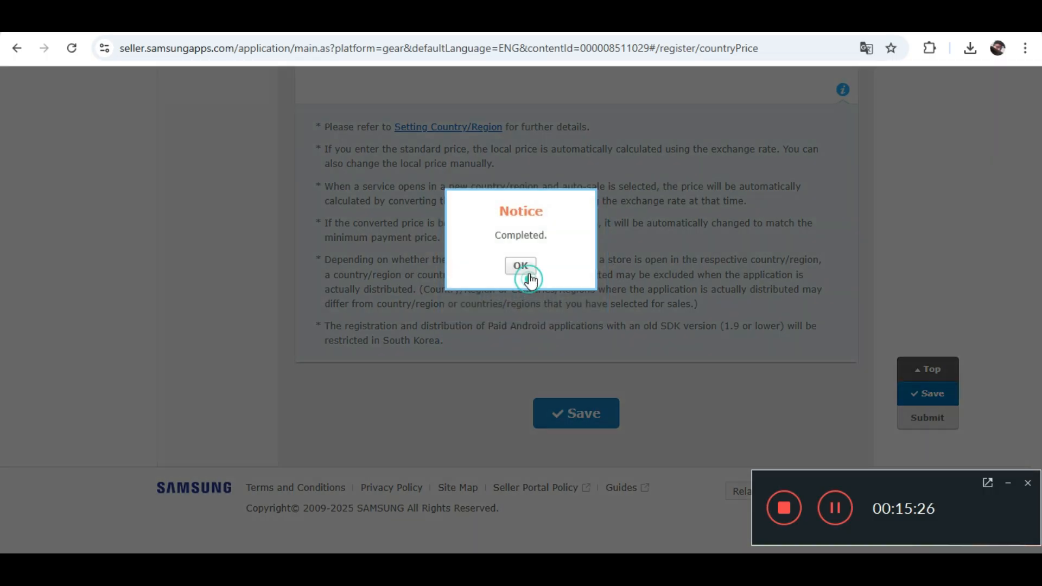
pyautogui.click(520, 266)
# Step: Open the Publication section, choose Publish Automatically for Start Publication and read its description
pyautogui.scroll(20, 279, 311)
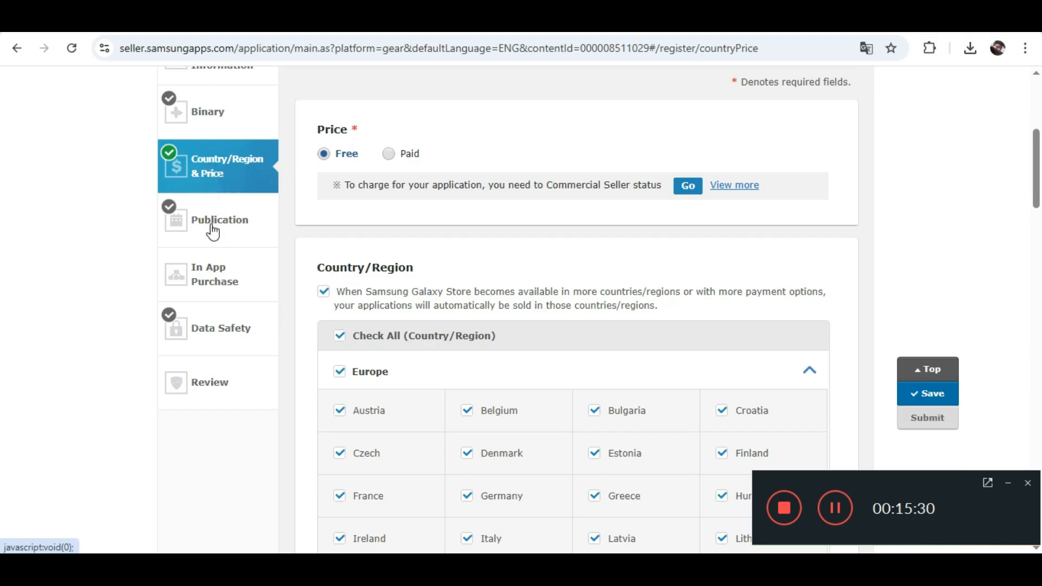
pyautogui.click(212, 228)
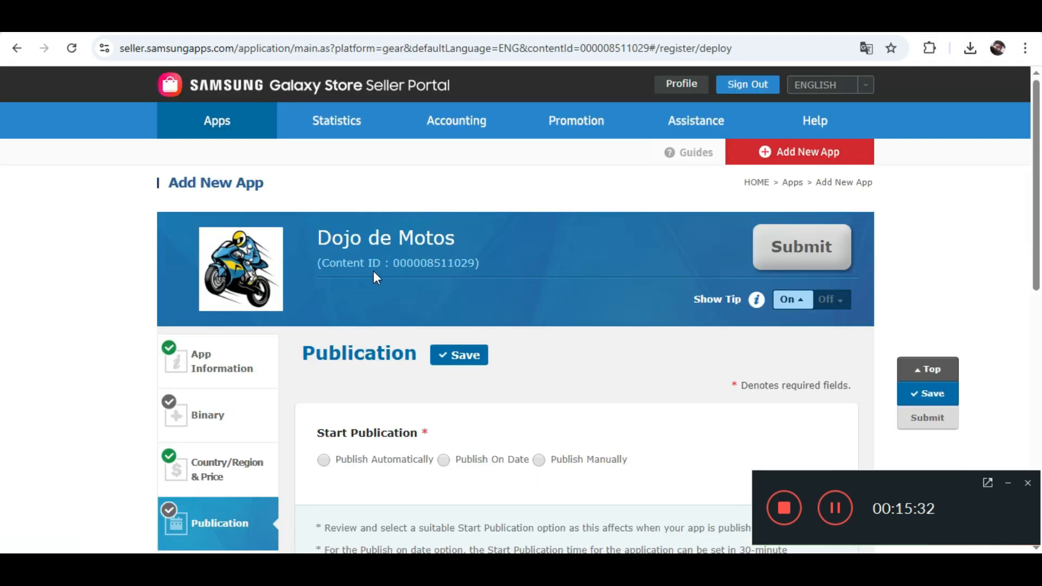
pyautogui.scroll(-3, 333, 274)
pyautogui.scroll(-4, 252, 291)
pyautogui.scroll(4, 686, 286)
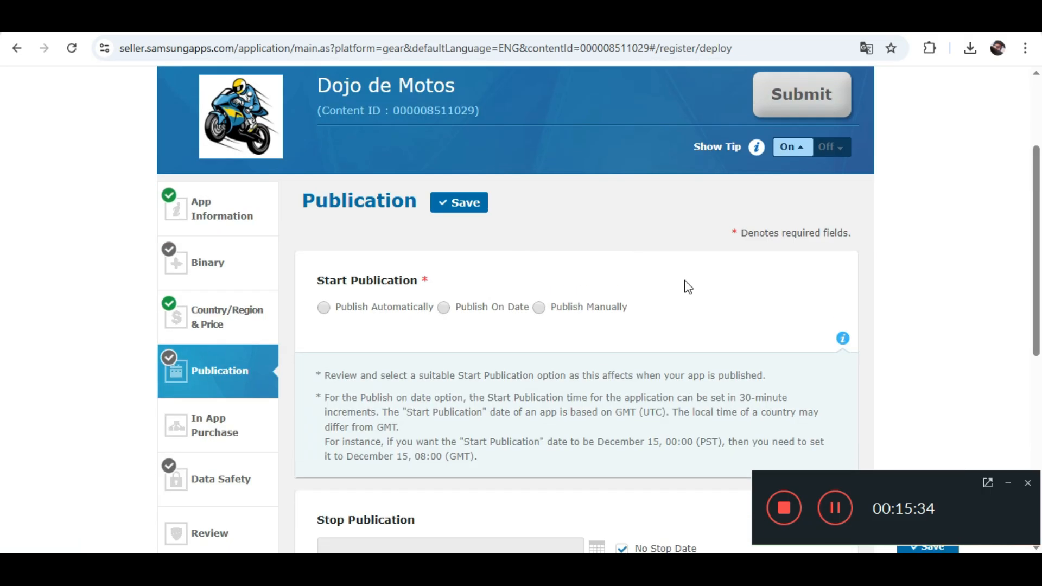
pyautogui.click(337, 309)
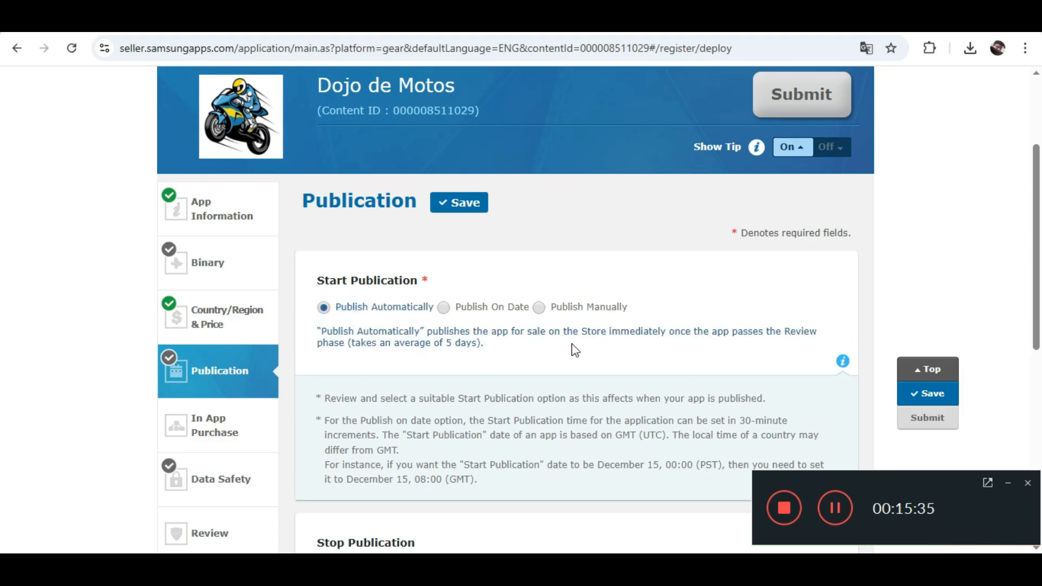
pyautogui.moveTo(479, 332); pyautogui.dragTo(320, 332)
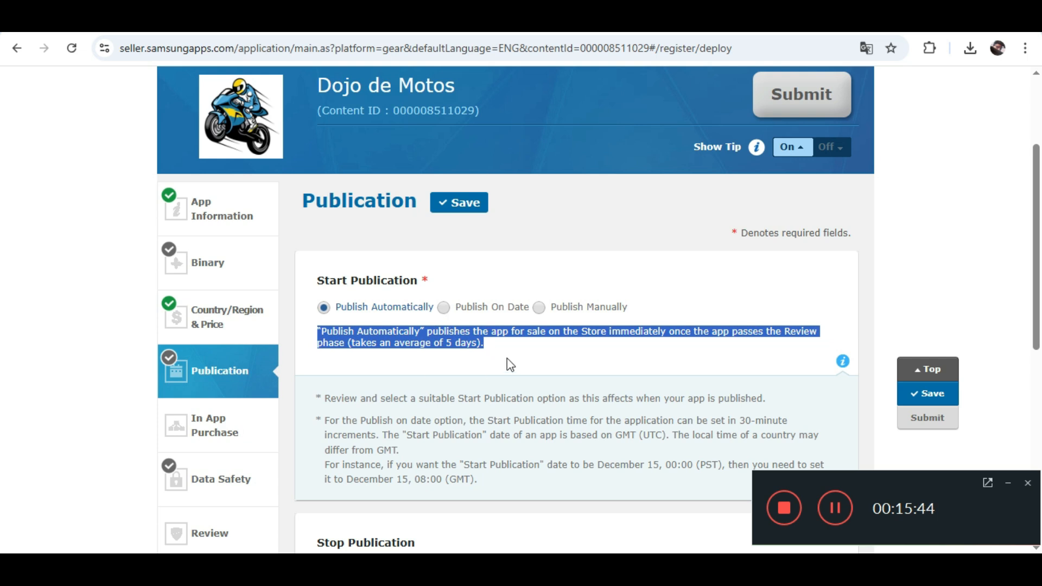
# Step: Try the Publish On Date option for Start Publication and examine its description, date and GMT time fields
pyautogui.moveTo(455, 308); pyautogui.dragTo(524, 310)
pyautogui.click(444, 307)
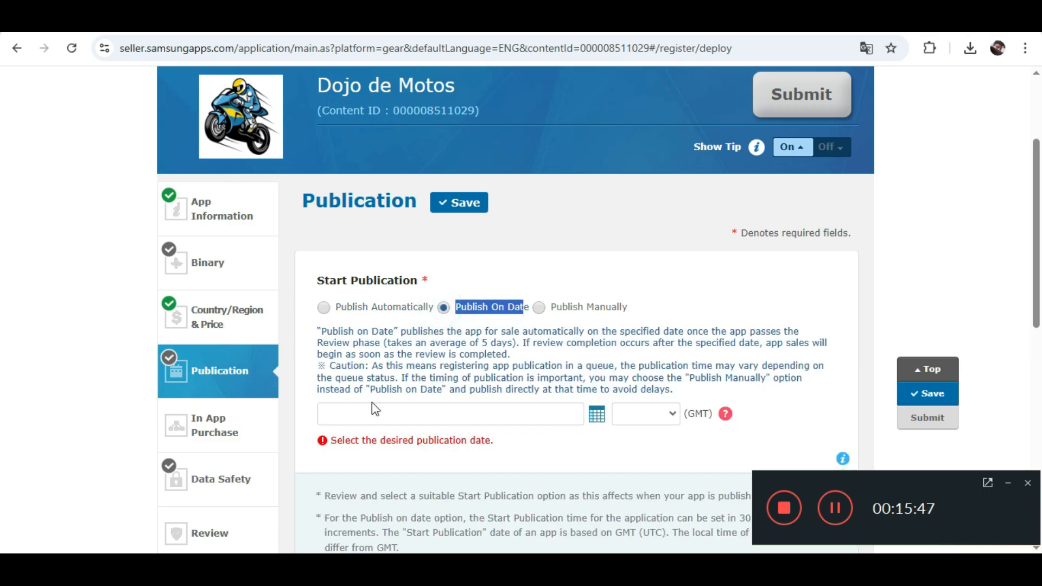
pyautogui.scroll(-1, 575, 378)
pyautogui.click(490, 337)
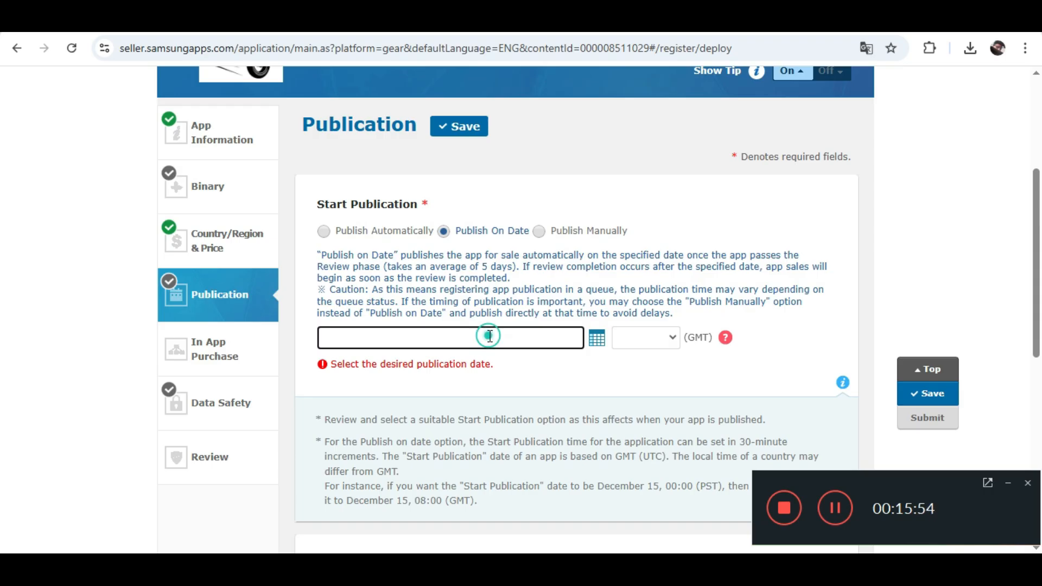
pyautogui.click(625, 341)
pyautogui.click(626, 341)
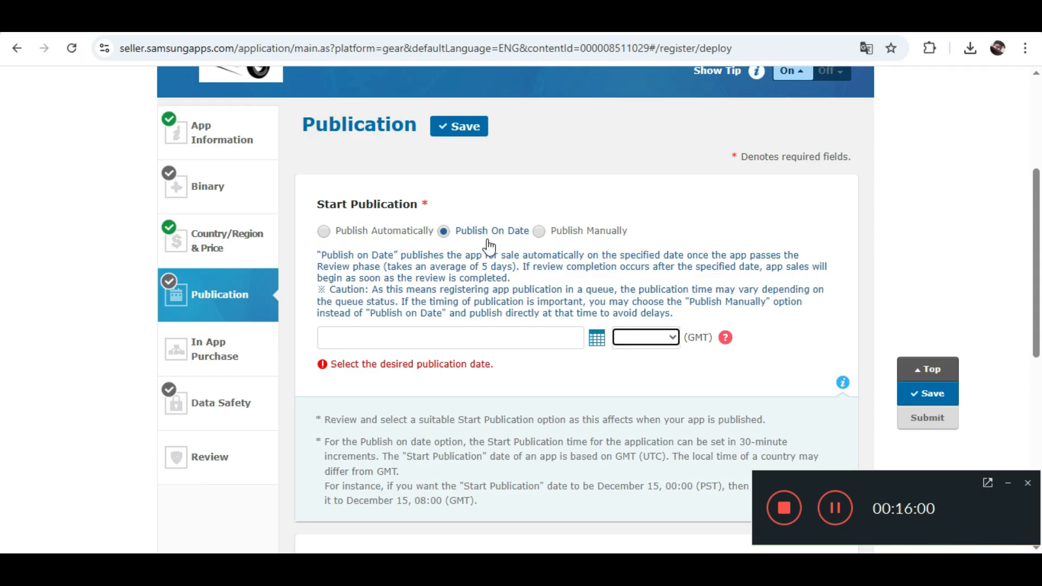
# Step: Try the Publish Manually option for Start Publication and read its description
pyautogui.click(538, 232)
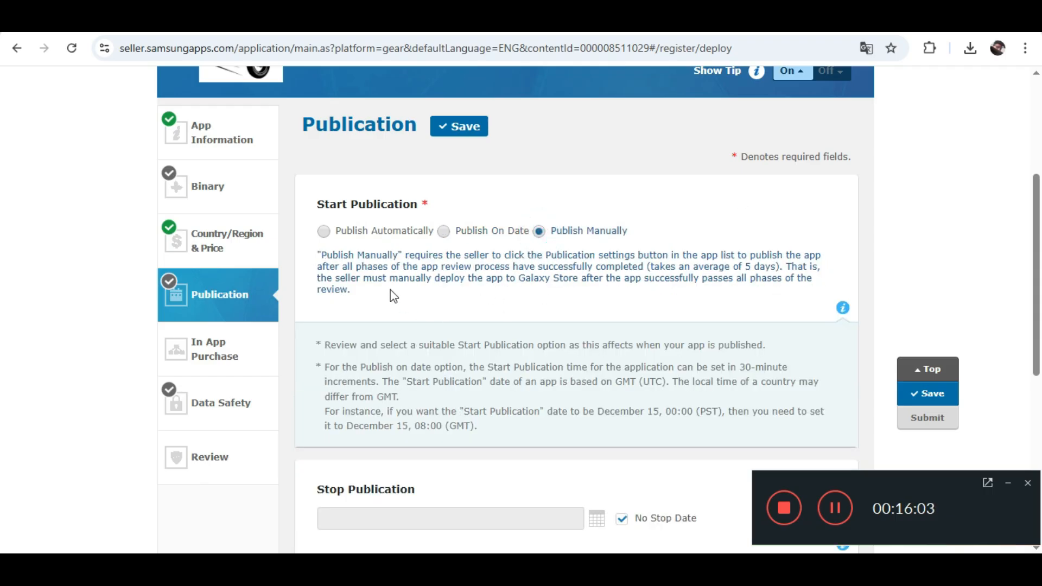
pyautogui.moveTo(644, 267); pyautogui.dragTo(324, 277)
pyautogui.moveTo(387, 294); pyautogui.dragTo(318, 267)
pyautogui.click(437, 306)
# Step: Set Start Publication back to Publish Automatically, keeping the No Stop Date option
pyautogui.scroll(-5, 494, 249)
pyautogui.scroll(4, 455, 244)
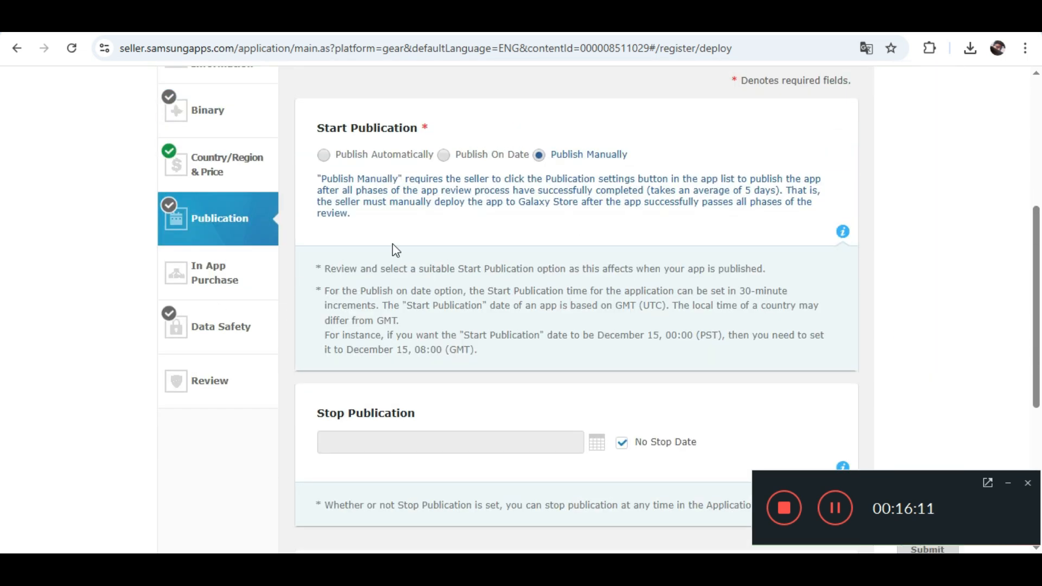
pyautogui.click(334, 156)
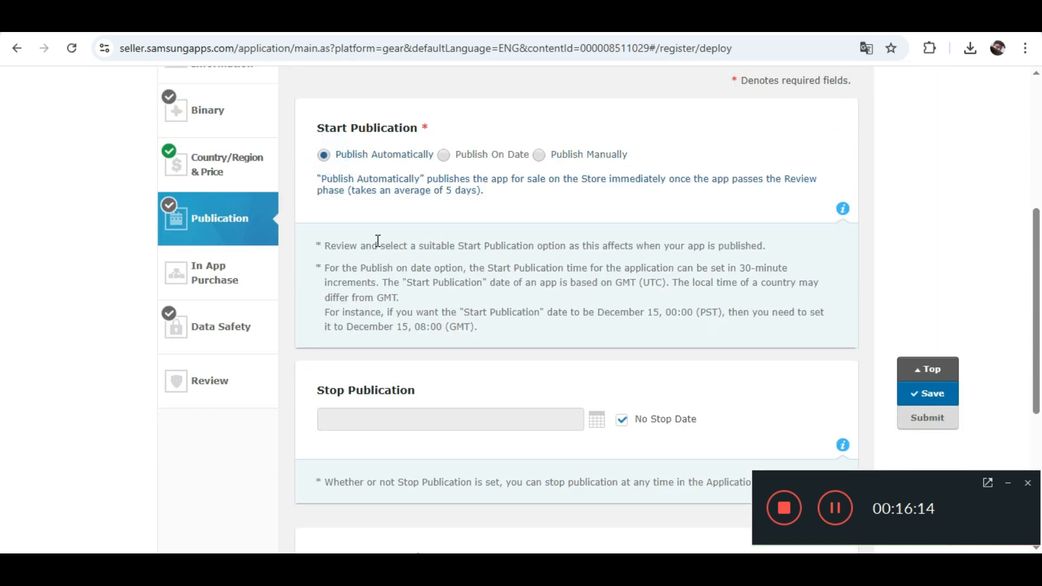
pyautogui.scroll(-3, 304, 246)
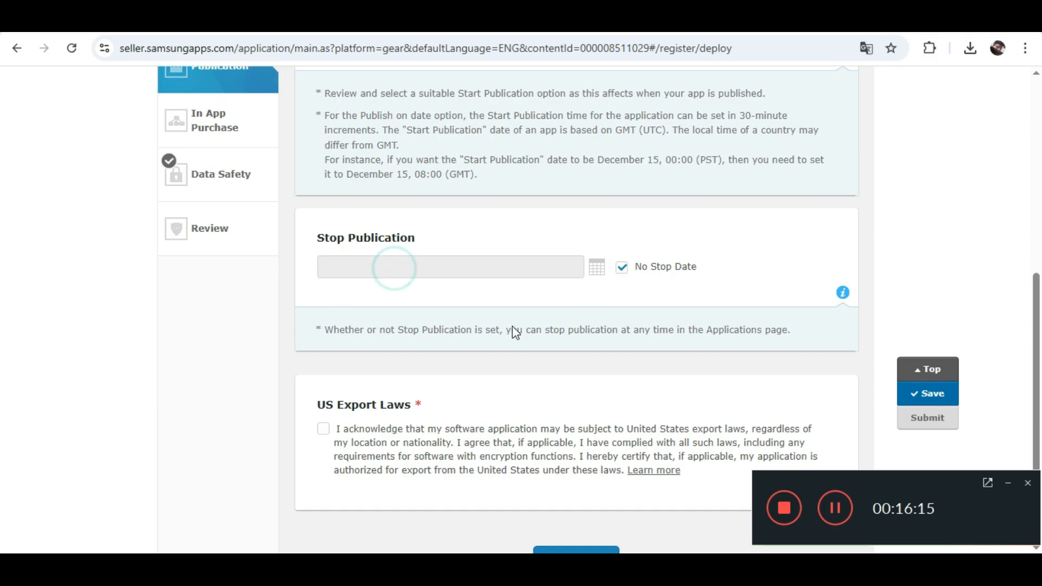
# Step: Accept the US Export Laws acknowledgement, save the Publication section and dismiss the notice
pyautogui.scroll(-3, 514, 333)
pyautogui.moveTo(321, 253); pyautogui.dragTo(466, 254)
pyautogui.click(466, 253)
pyautogui.click(322, 274)
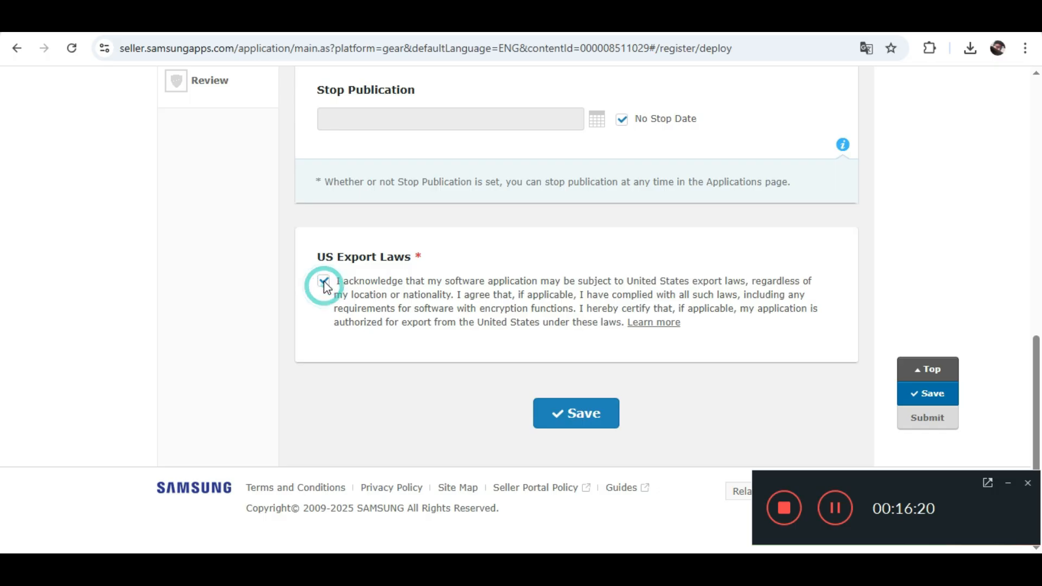
pyautogui.click(584, 419)
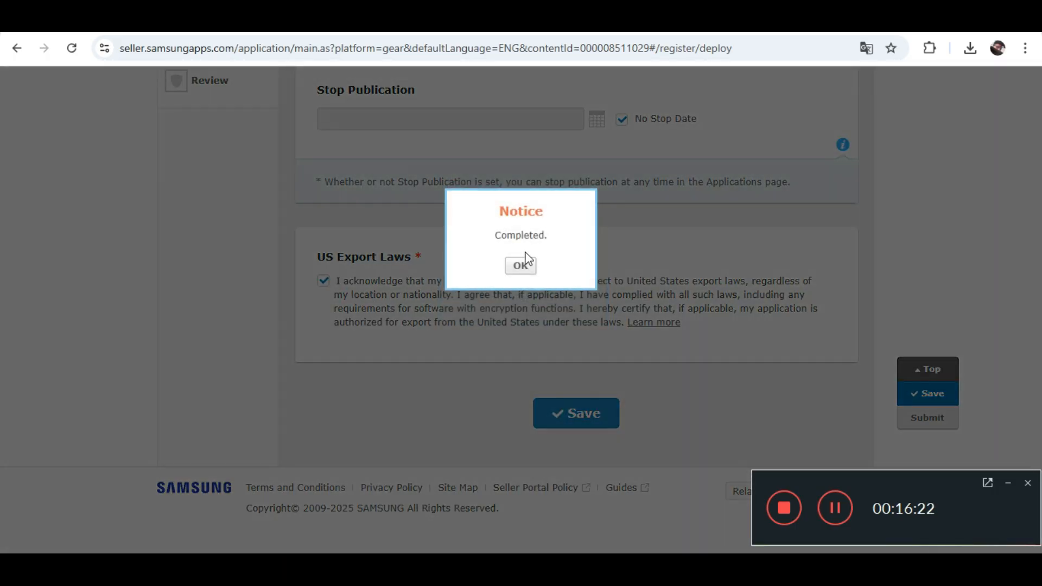
pyautogui.click(521, 270)
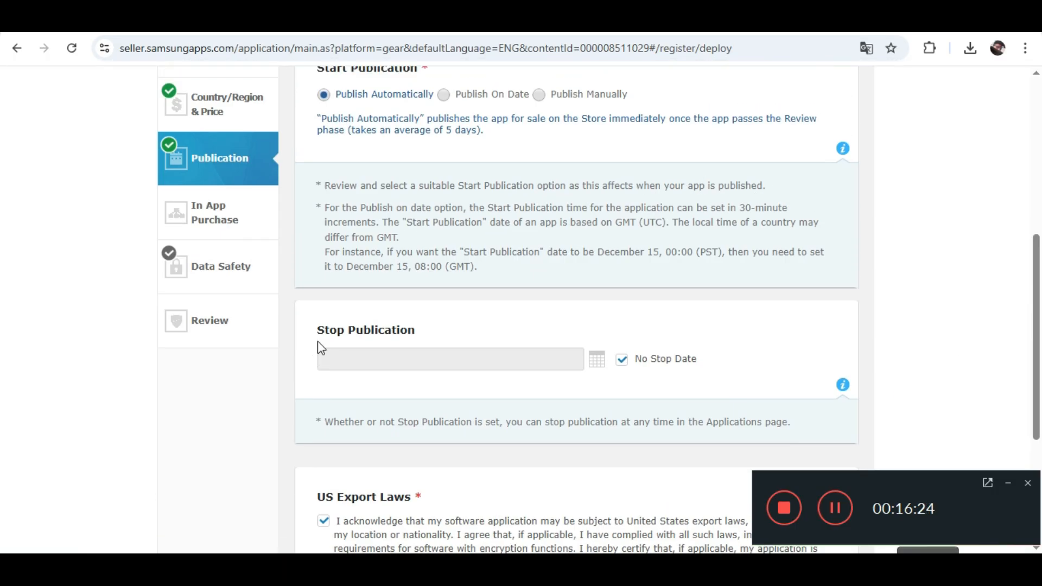
# Step: Look back over the publication settings, save the section again and acknowledge the notice
pyautogui.scroll(-2, 281, 335)
pyautogui.scroll(2, 233, 142)
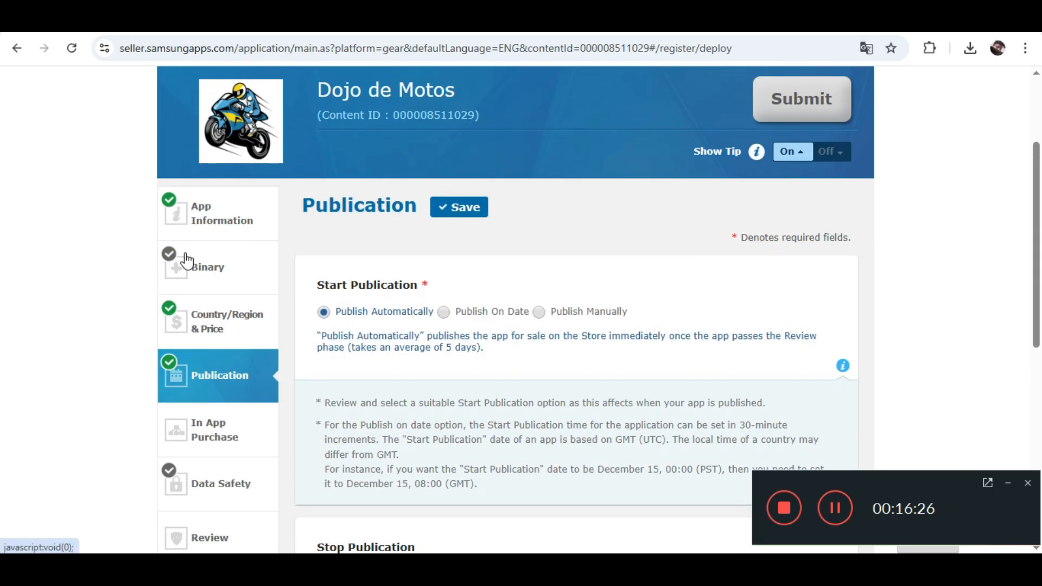
pyautogui.scroll(-4, 217, 266)
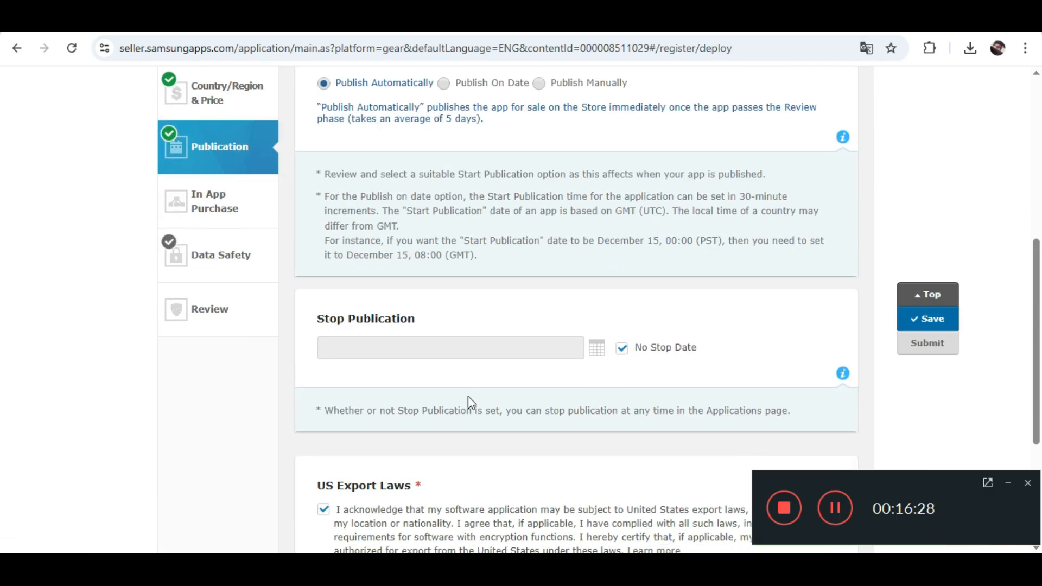
pyautogui.scroll(-4, 339, 298)
pyautogui.click(559, 412)
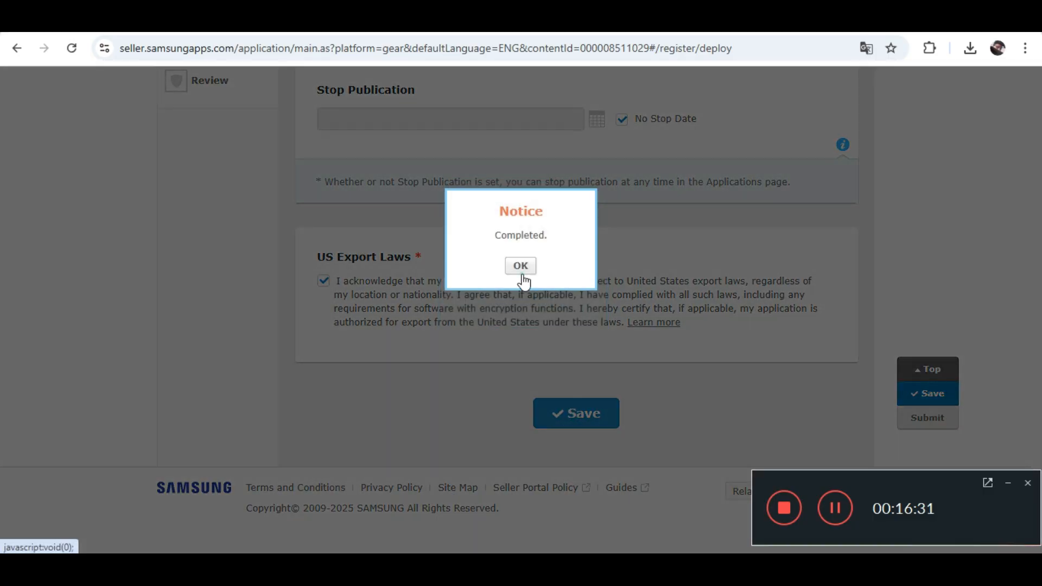
pyautogui.click(520, 266)
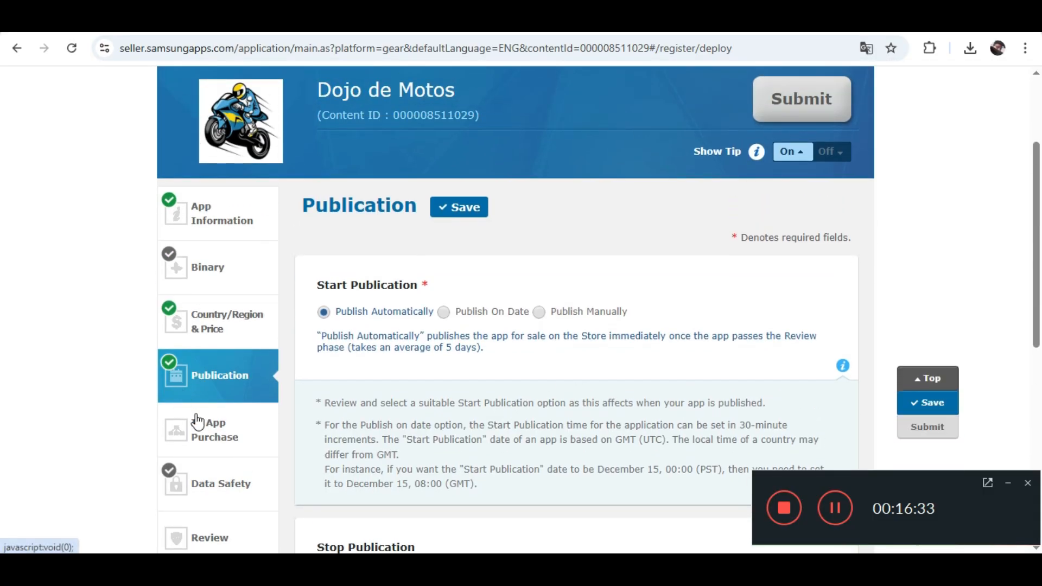
# Step: Open the In App Purchase section and read its requirement about registering a binary
pyautogui.scroll(-3, 217, 308)
pyautogui.click(217, 305)
pyautogui.scroll(-4, 516, 416)
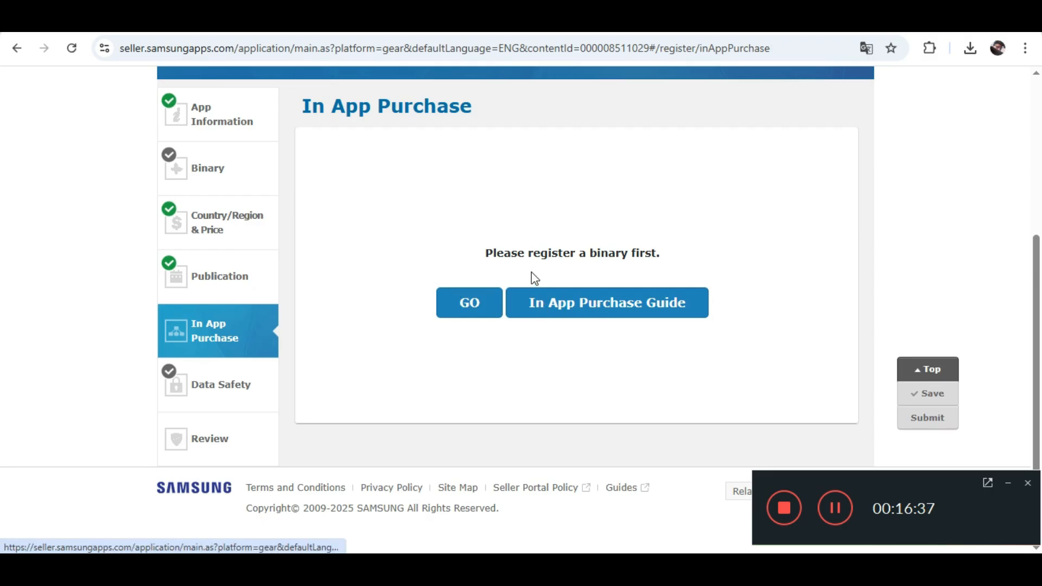
pyautogui.moveTo(496, 253); pyautogui.dragTo(657, 257)
pyautogui.tripleClick(715, 239)
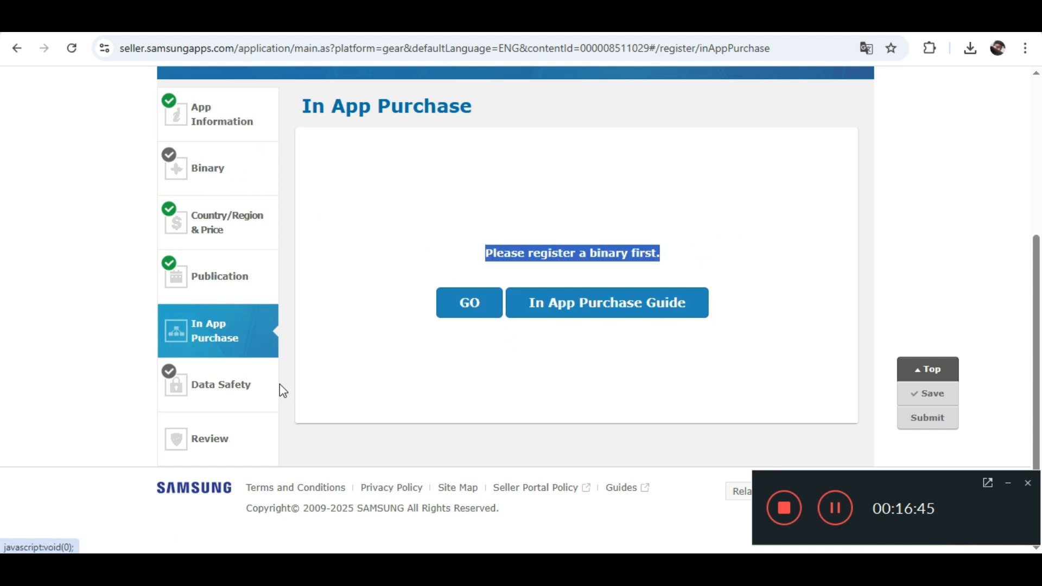
# Step: Open the Data Safety section and read the Data Collected question about user data
pyautogui.click(246, 395)
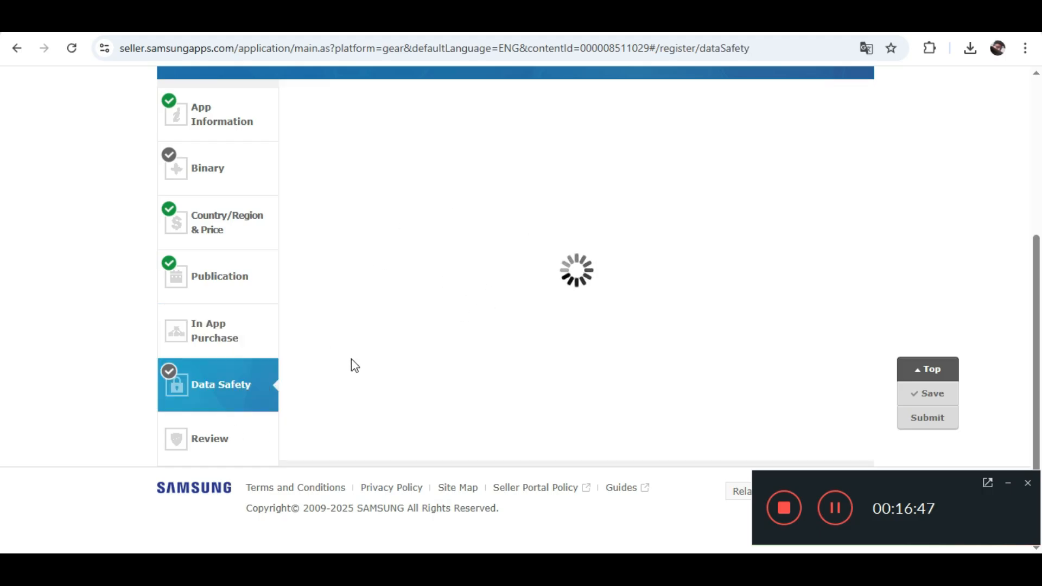
pyautogui.scroll(-7, 296, 249)
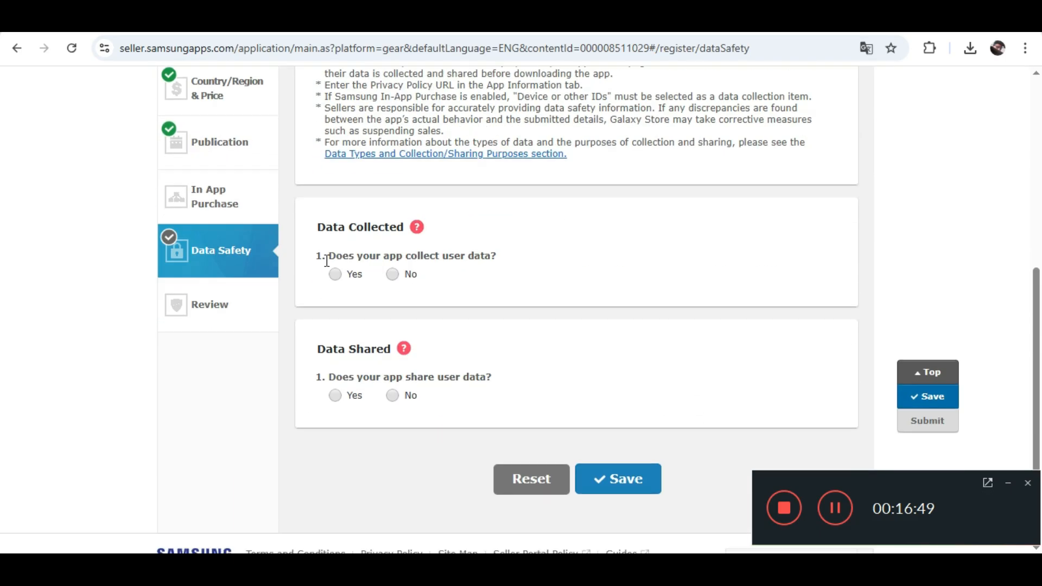
pyautogui.moveTo(331, 255); pyautogui.dragTo(500, 265)
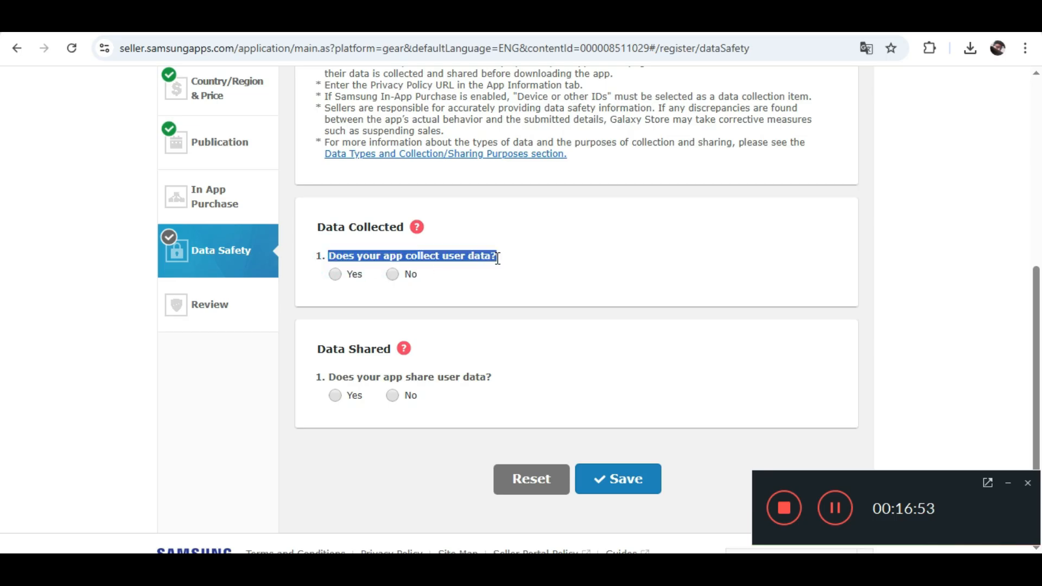
pyautogui.click(525, 256)
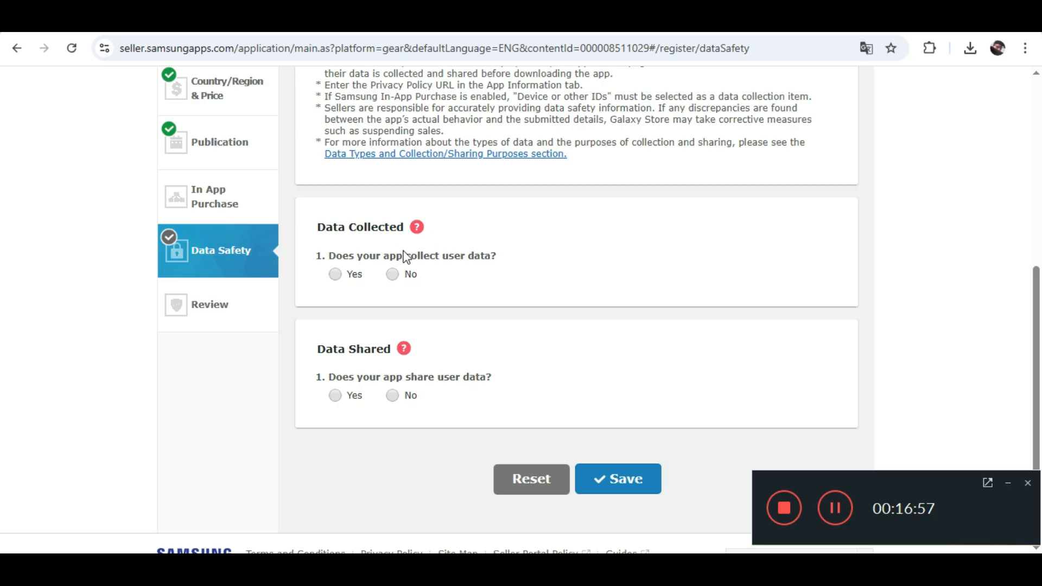
# Step: Answer No to the Data Collected question of whether the app collects user data
pyautogui.moveTo(322, 257); pyautogui.dragTo(505, 268)
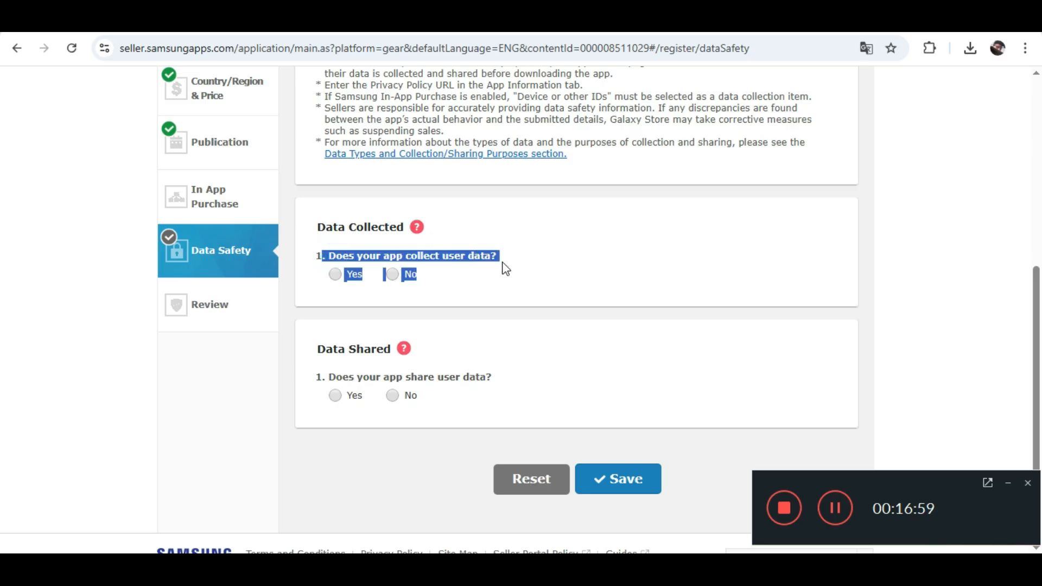
pyautogui.click(538, 294)
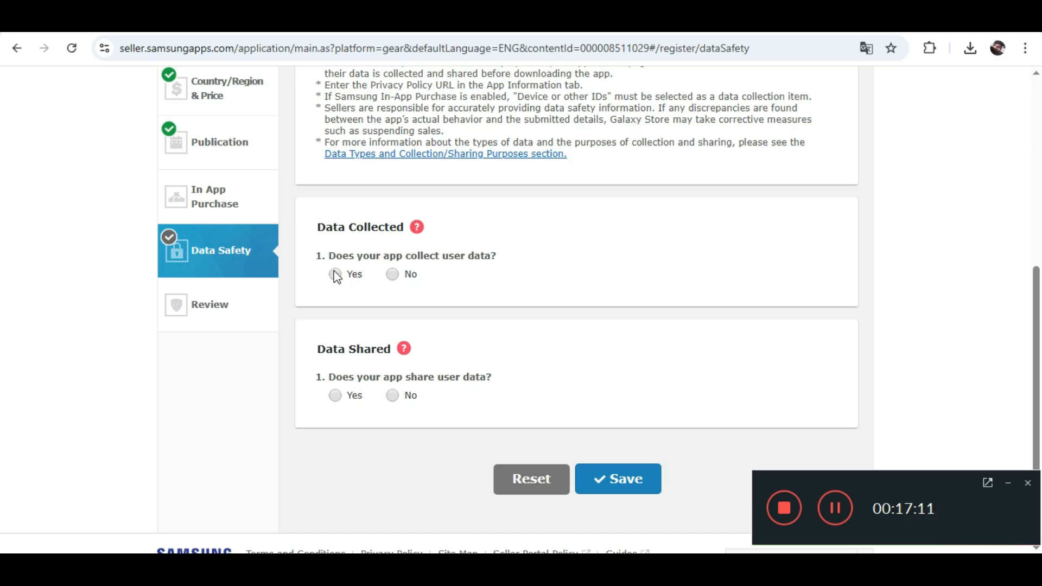
pyautogui.click(392, 275)
pyautogui.moveTo(324, 259); pyautogui.dragTo(529, 261)
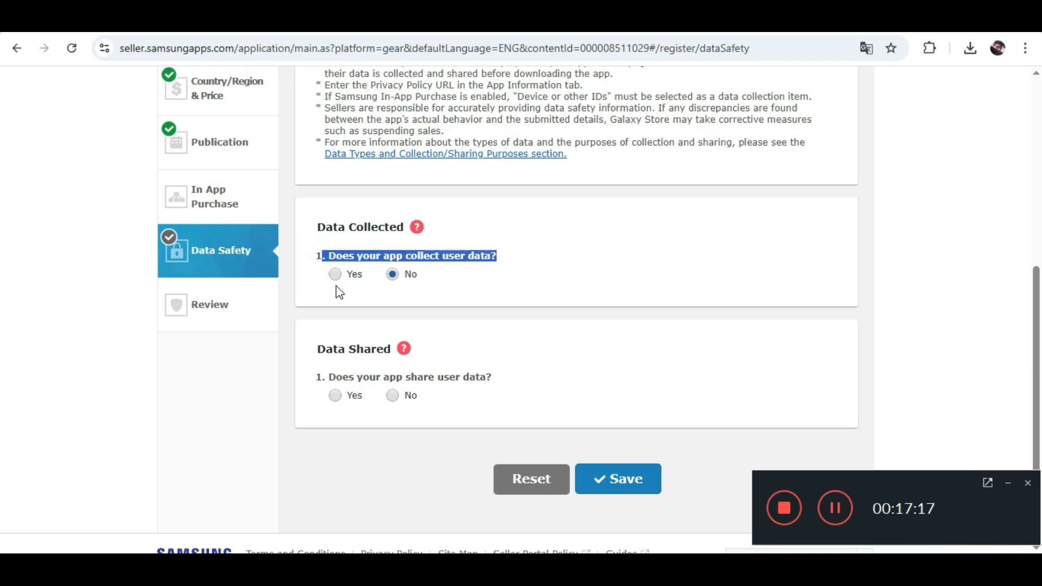
# Step: Answer No to the Data Shared question of whether the app shares user data
pyautogui.click(551, 295)
pyautogui.scroll(-2, 449, 396)
pyautogui.moveTo(332, 302); pyautogui.dragTo(492, 304)
pyautogui.click(523, 302)
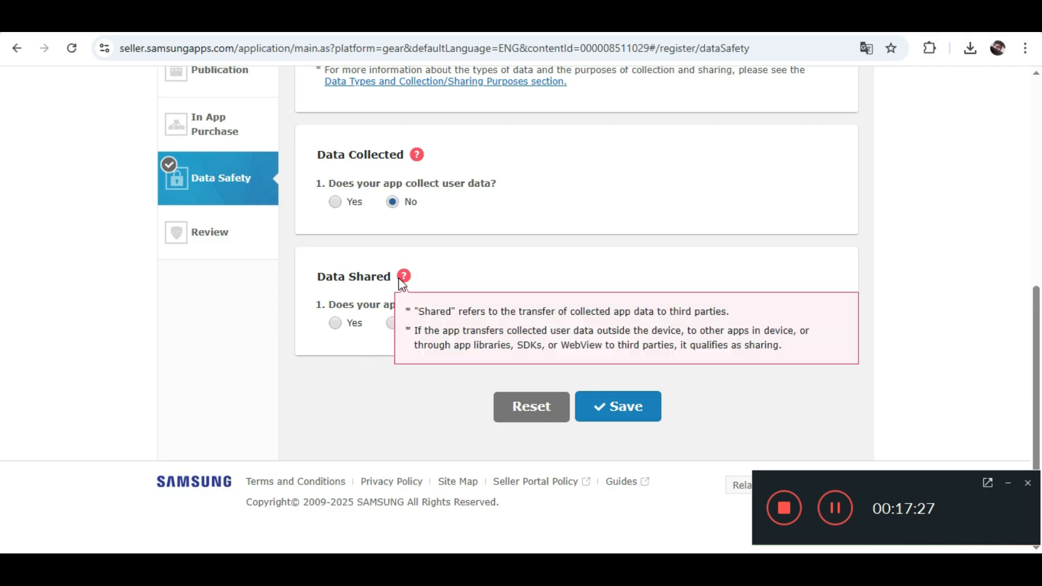
pyautogui.click(392, 323)
pyautogui.moveTo(405, 277)
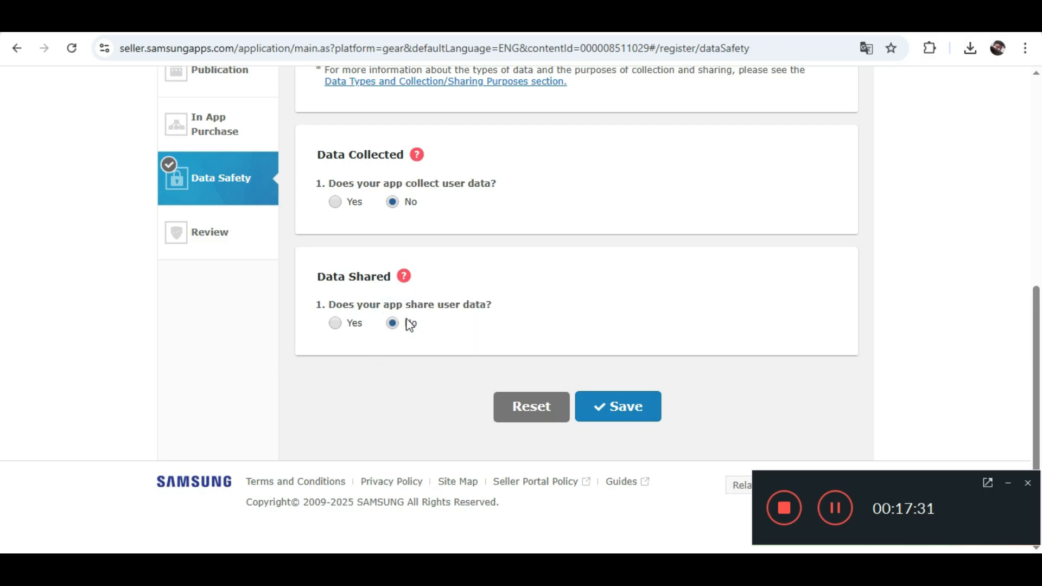
# Step: Look over both data safety answers and save the Data Safety section
pyautogui.scroll(4, 492, 312)
pyautogui.scroll(-5, 445, 282)
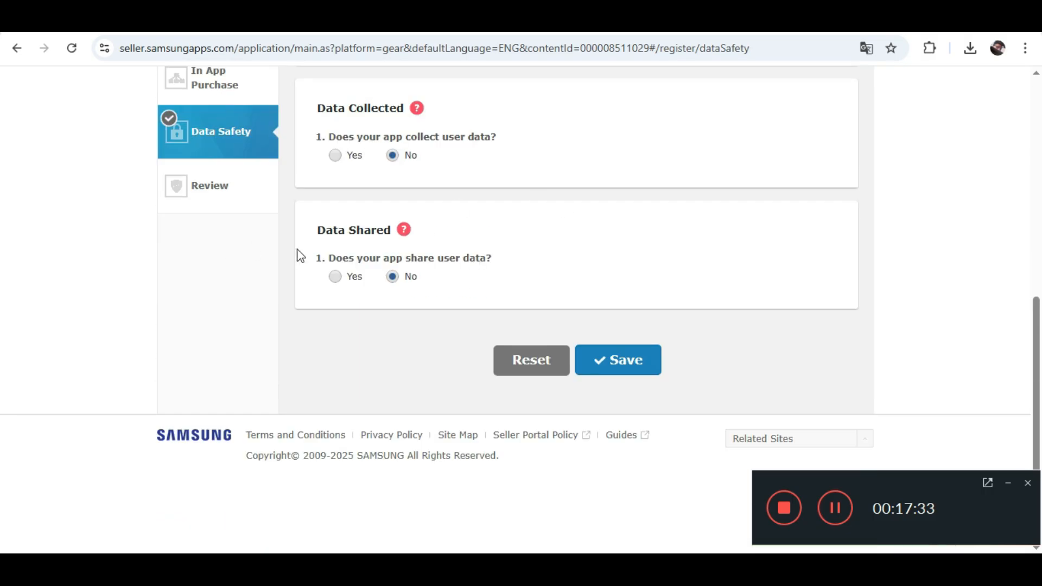
pyautogui.moveTo(329, 258)
pyautogui.mouseDown()
pyautogui.moveTo(487, 258)
pyautogui.moveTo(333, 253)
pyautogui.mouseUp()
pyautogui.click(498, 269)
pyautogui.click(360, 323)
pyautogui.scroll(4, 288, 290)
pyautogui.scroll(-5, 461, 231)
pyautogui.scroll(6, 375, 369)
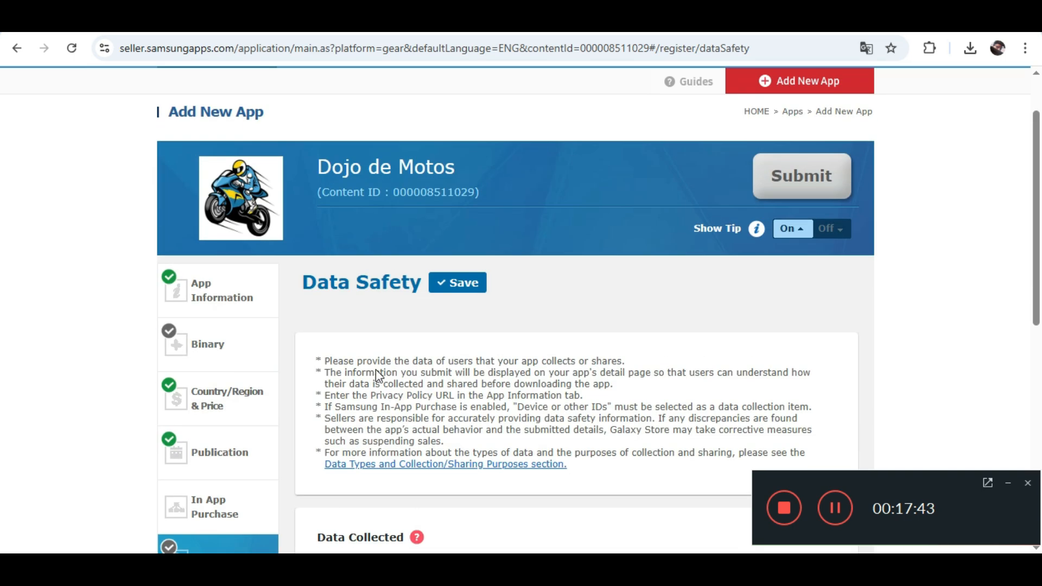
pyautogui.scroll(-5, 579, 326)
pyautogui.click(629, 424)
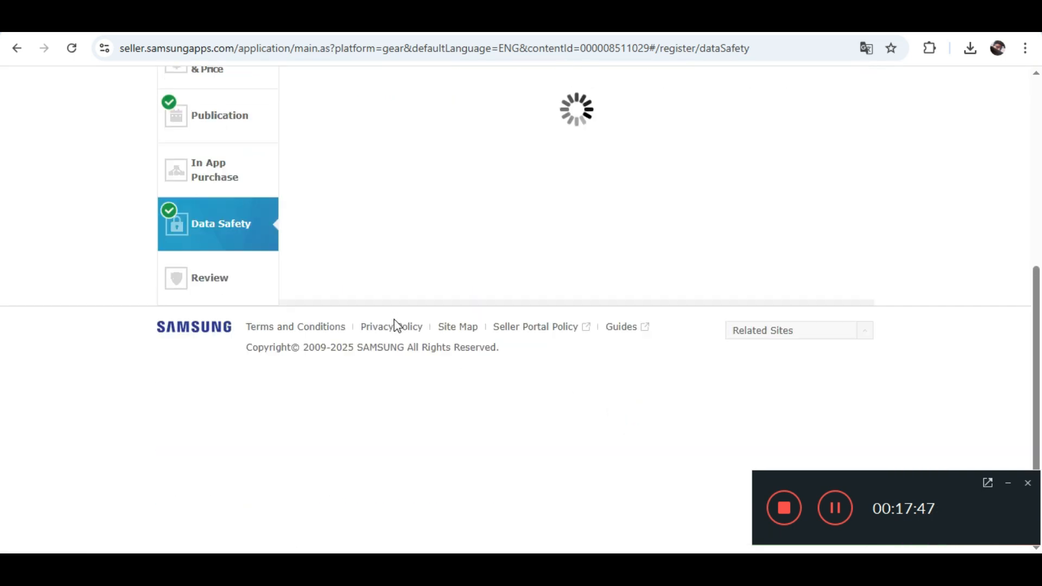
pyautogui.scroll(-8, 503, 390)
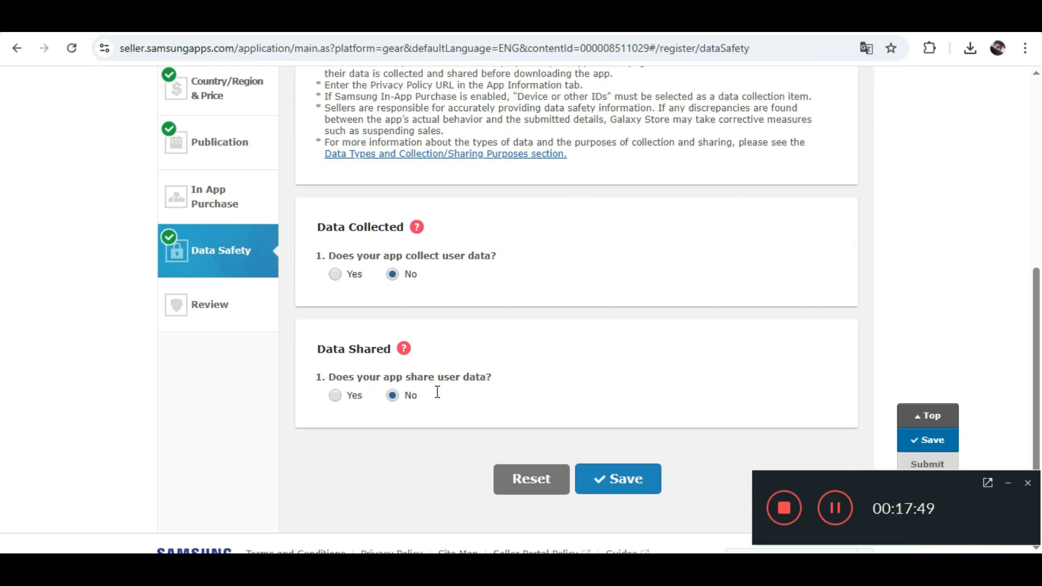
# Step: Open the Review section and read the comment field for the review team and its guidance notes
pyautogui.scroll(3, 233, 344)
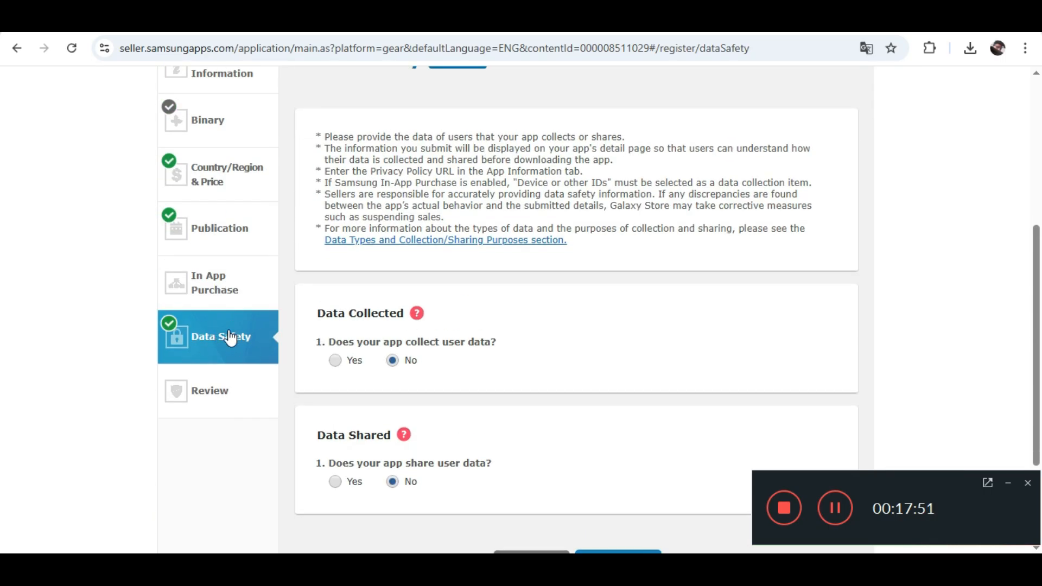
pyautogui.click(208, 400)
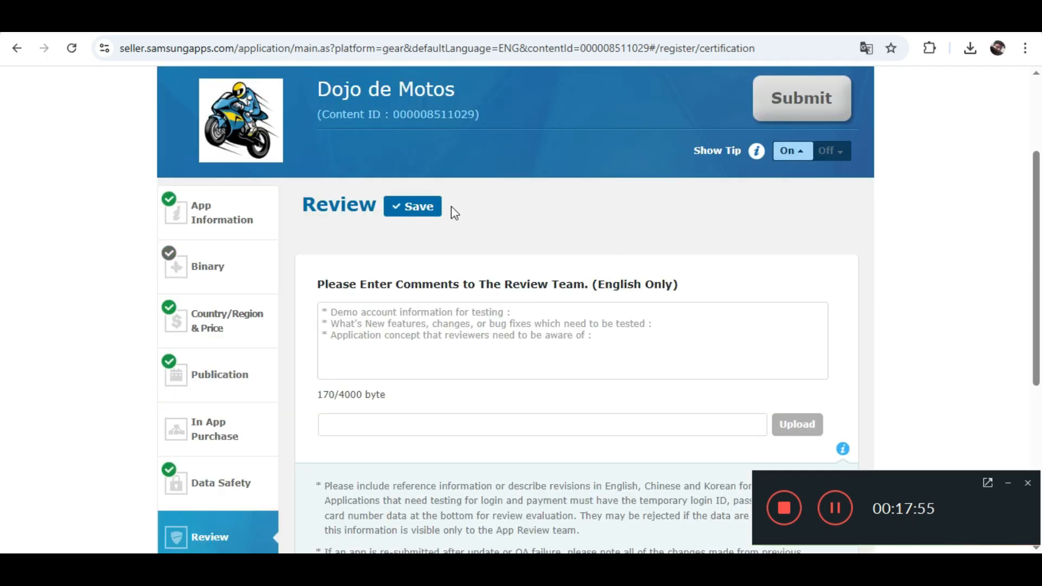
pyautogui.scroll(-1, 402, 313)
pyautogui.moveTo(597, 268)
pyautogui.mouseDown()
pyautogui.moveTo(313, 226)
pyautogui.moveTo(581, 248)
pyautogui.moveTo(568, 290)
pyautogui.moveTo(583, 248)
pyautogui.moveTo(309, 247)
pyautogui.moveTo(593, 260)
pyautogui.mouseUp()
pyautogui.click(341, 344)
pyautogui.click(440, 263)
pyautogui.click(395, 352)
pyautogui.scroll(-1, 380, 356)
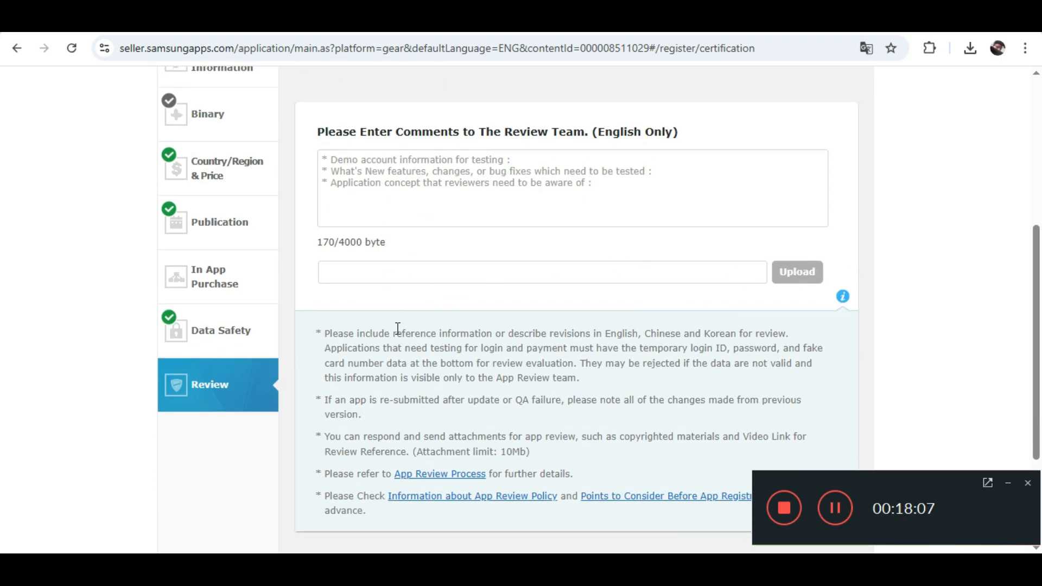
pyautogui.scroll(-2, 398, 328)
pyautogui.click(569, 422)
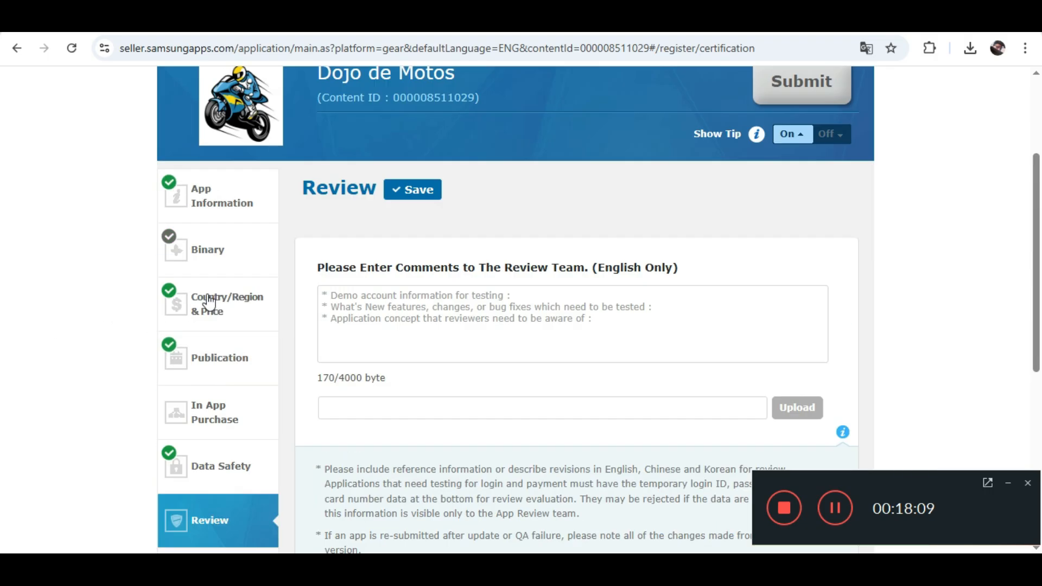
# Step: Go to the Binary section and open the form for adding a new binary
pyautogui.click(205, 249)
pyautogui.scroll(-4, 506, 286)
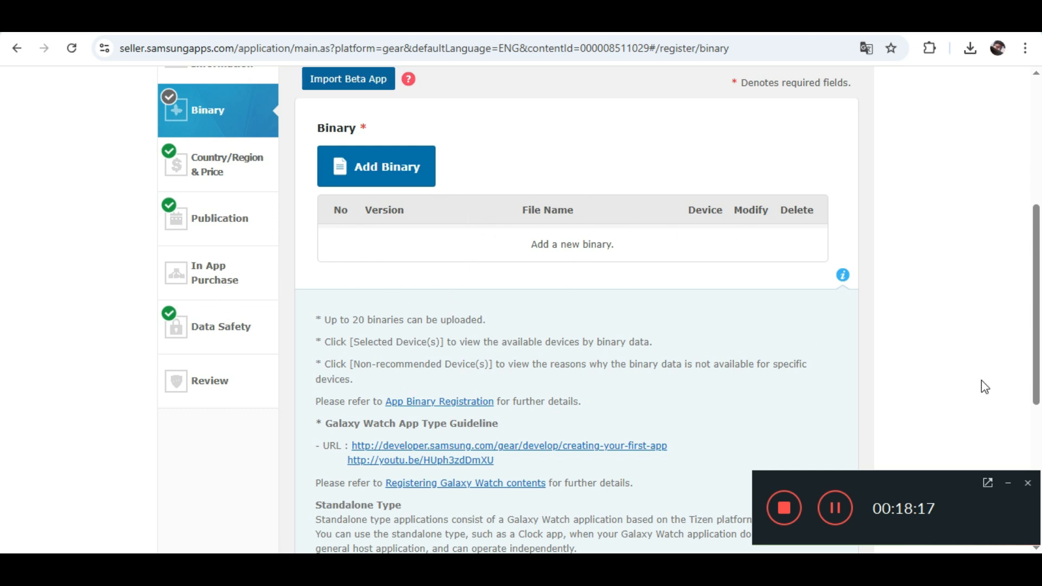
pyautogui.click(849, 521)
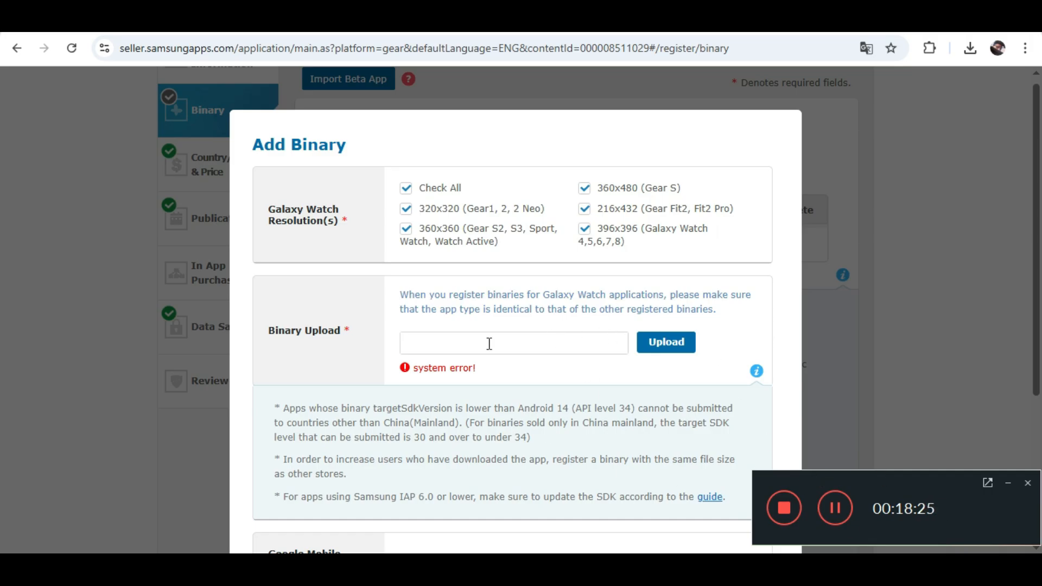
# Step: Read the Binary Upload notes on the required target SDK level, including the rule for China mainland
pyautogui.scroll(-3, 470, 385)
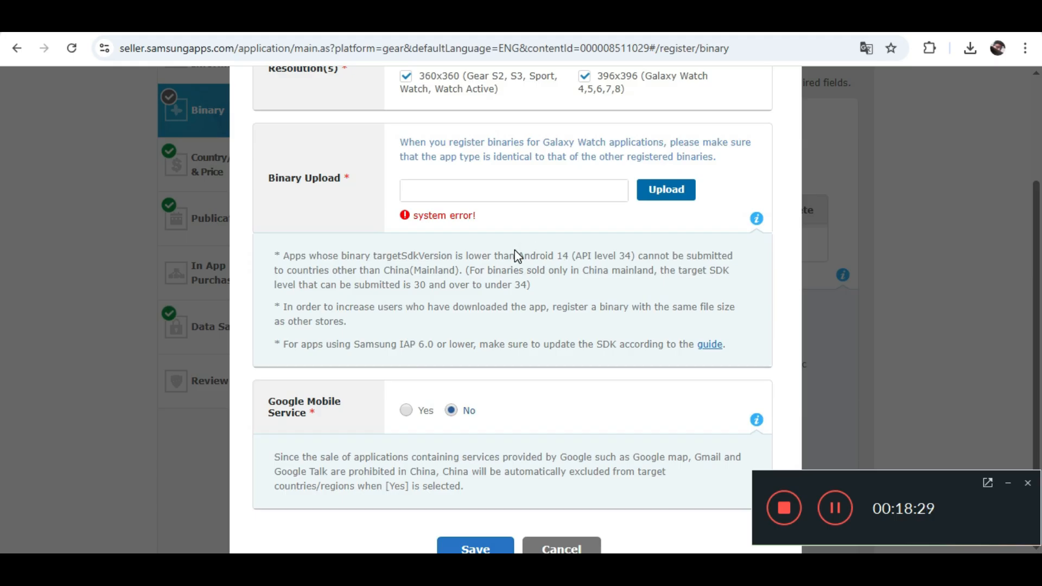
pyautogui.moveTo(531, 259); pyautogui.dragTo(577, 259)
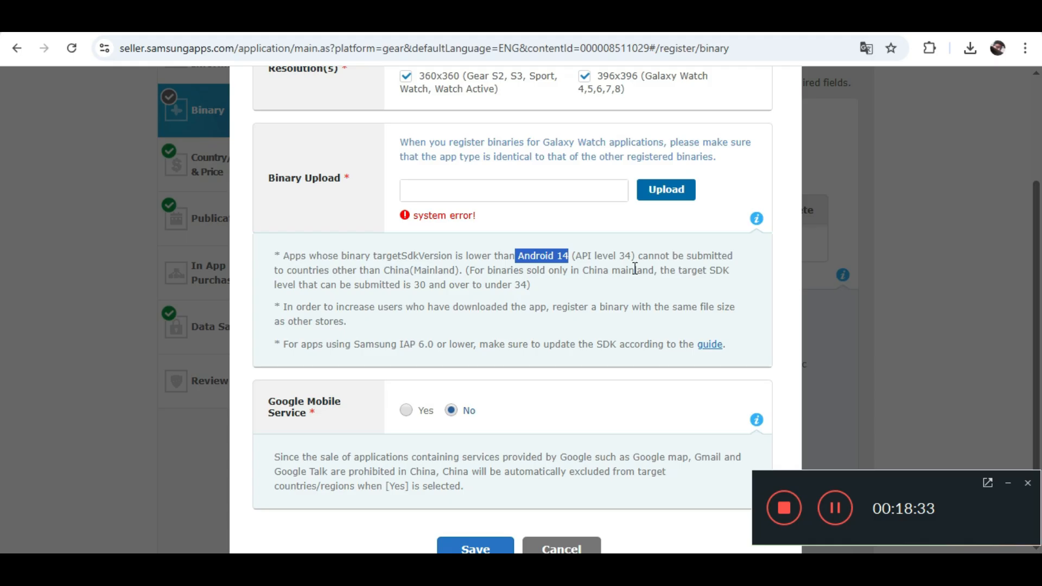
pyautogui.moveTo(635, 258); pyautogui.dragTo(521, 251)
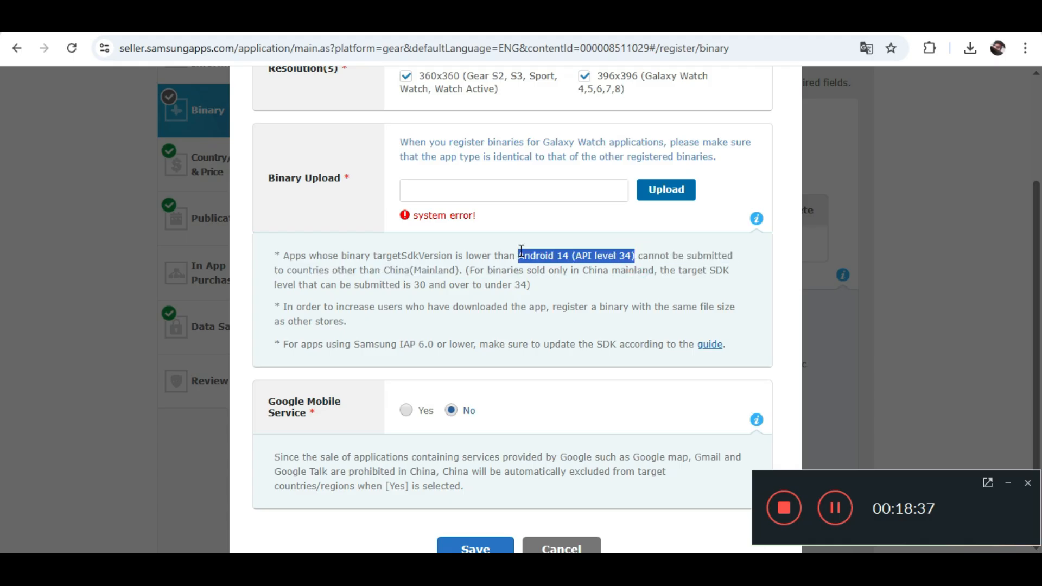
pyautogui.click(651, 259)
pyautogui.moveTo(650, 258); pyautogui.dragTo(495, 279)
pyautogui.click(416, 285)
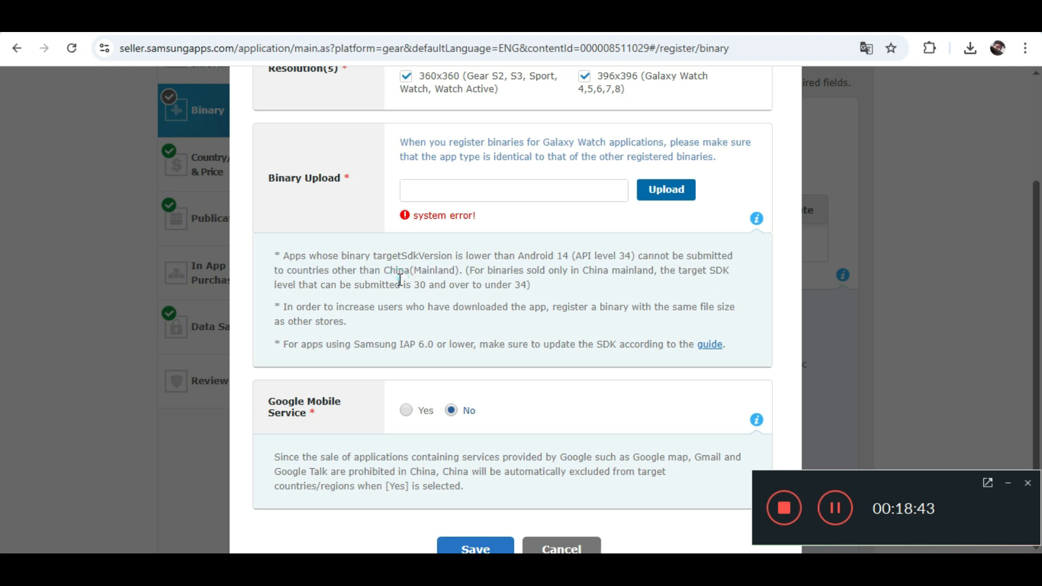
pyautogui.moveTo(416, 285); pyautogui.dragTo(535, 289)
pyautogui.click(551, 293)
# Step: Switch to the Niotron builder and open the release settings of the Mitcho project
pyautogui.click(836, 510)
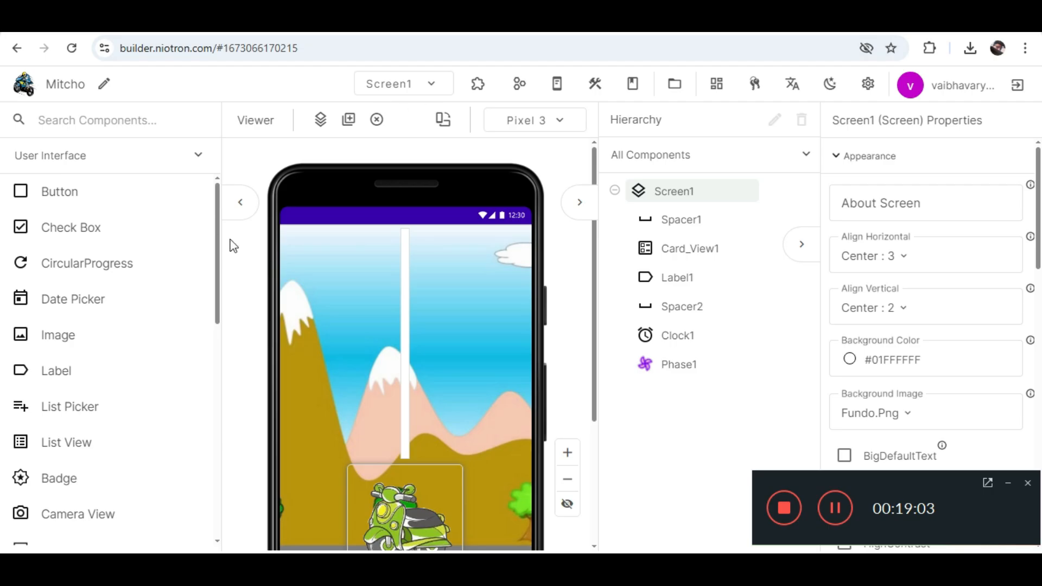
pyautogui.scroll(-3, 396, 287)
pyautogui.scroll(3, 370, 184)
pyautogui.click(870, 85)
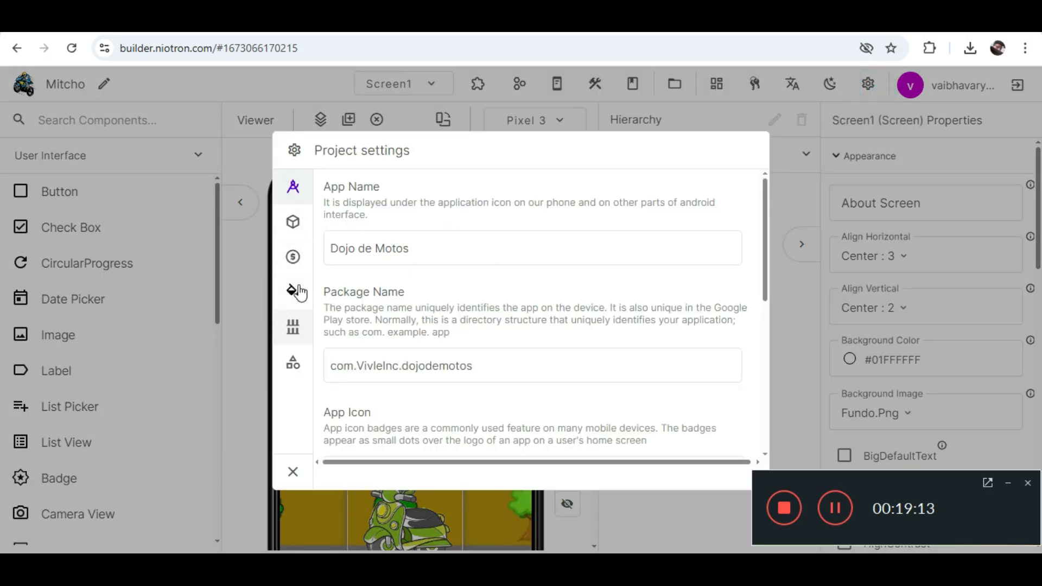
pyautogui.click(294, 266)
pyautogui.click(293, 222)
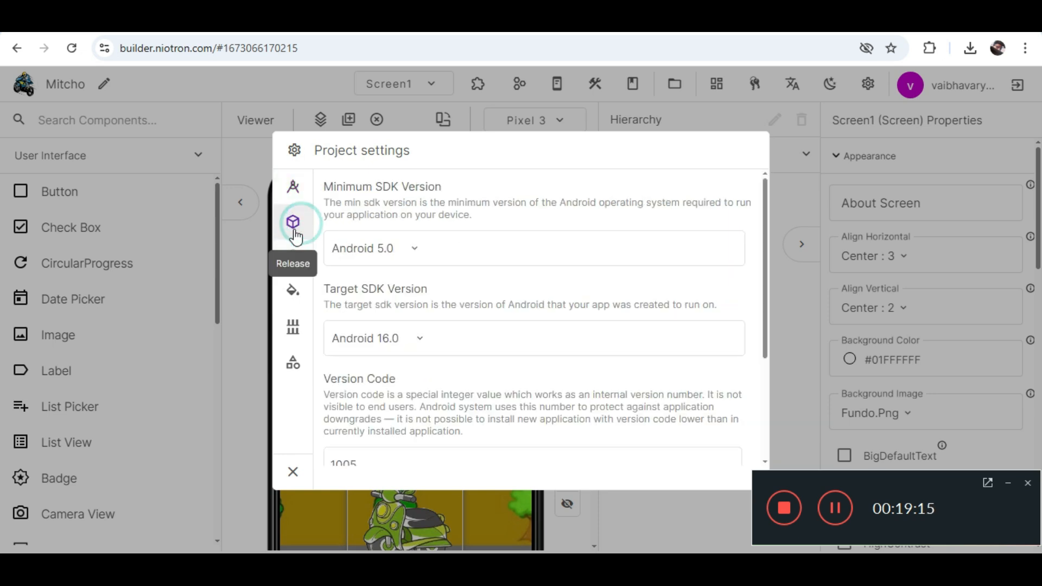
pyautogui.click(291, 266)
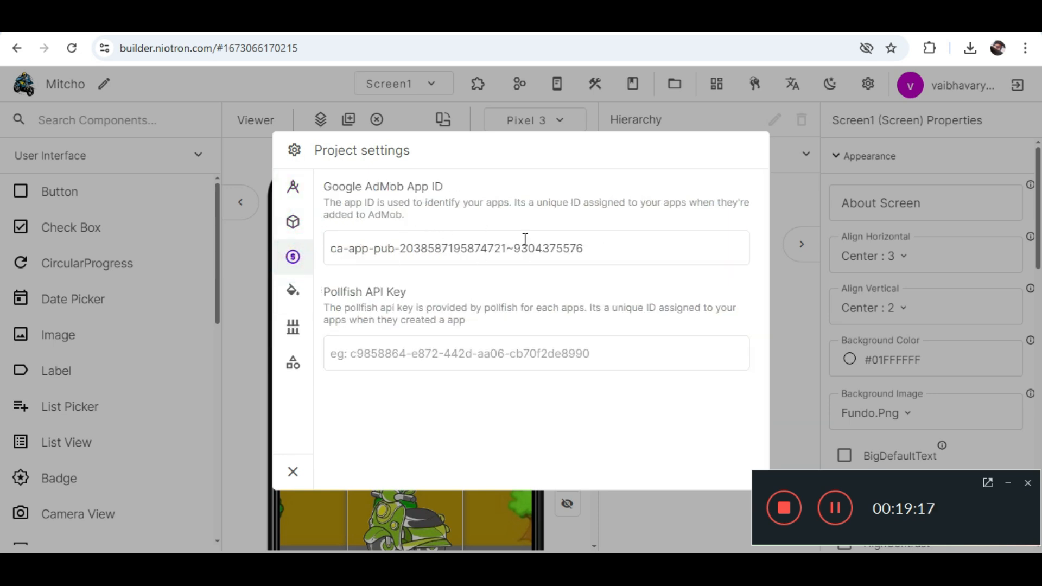
pyautogui.click(293, 220)
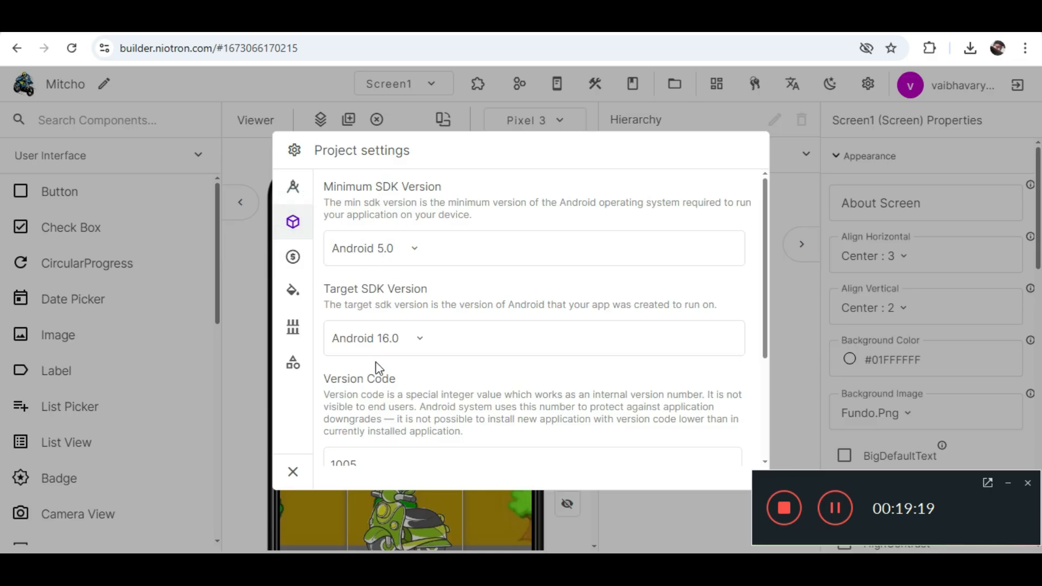
# Step: Set the project's minimum SDK version to Android 16.0 and check the remaining release settings
pyautogui.scroll(-3, 378, 368)
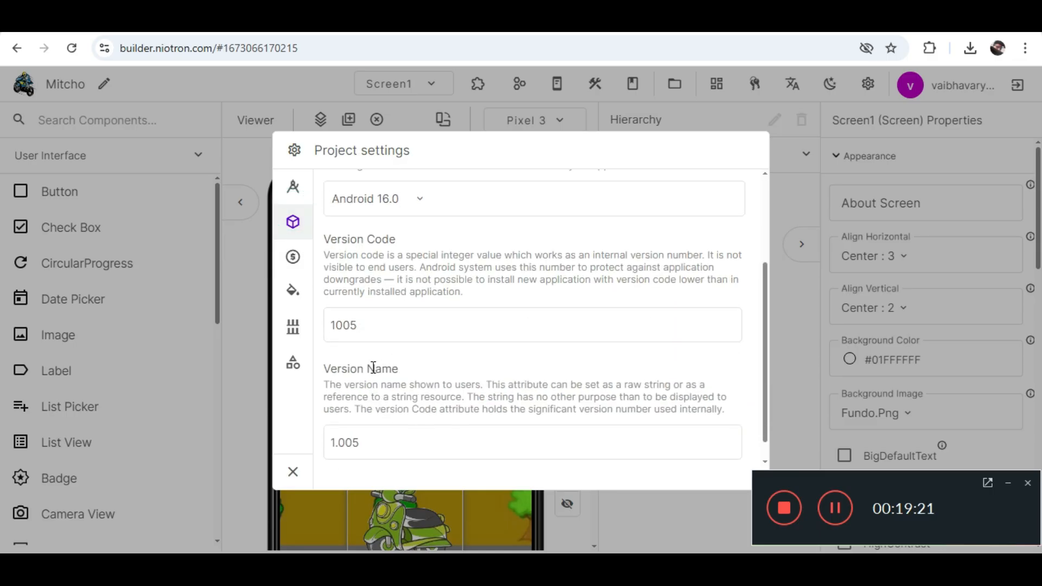
pyautogui.scroll(3, 374, 368)
pyautogui.click(414, 249)
pyautogui.scroll(-1, 426, 441)
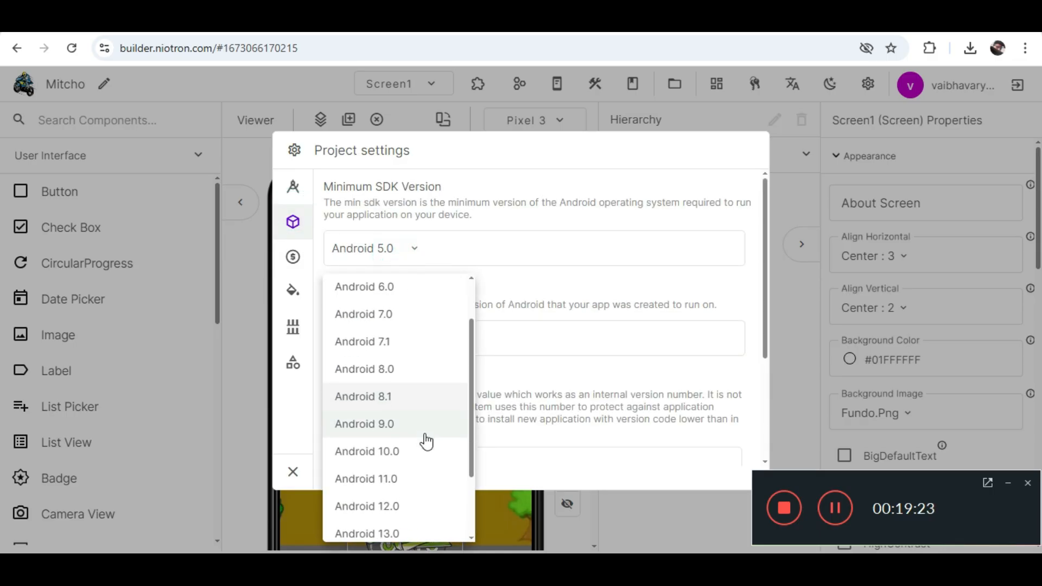
pyautogui.scroll(-2, 426, 441)
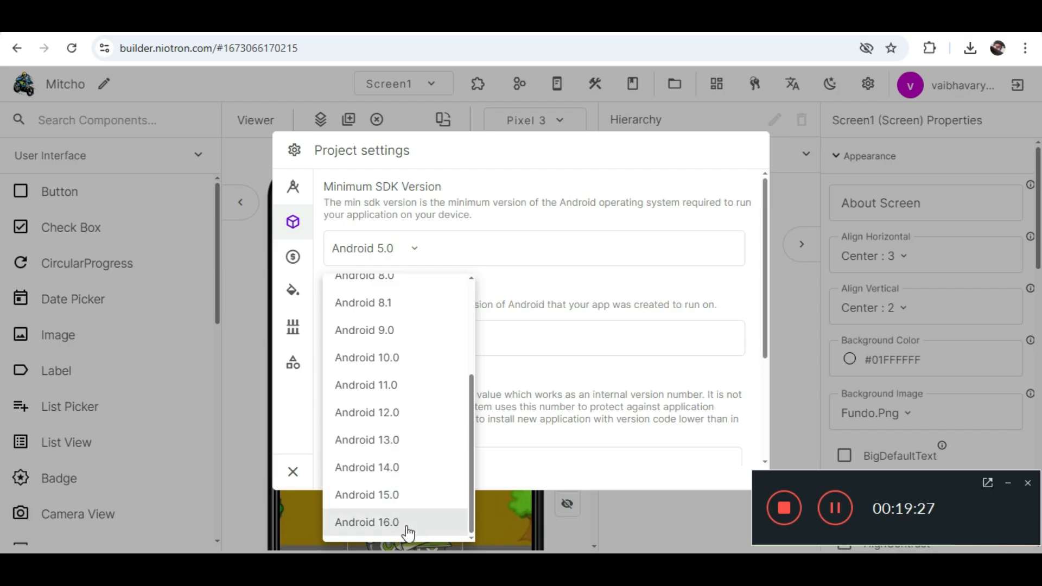
pyautogui.click(408, 529)
pyautogui.scroll(-3, 409, 313)
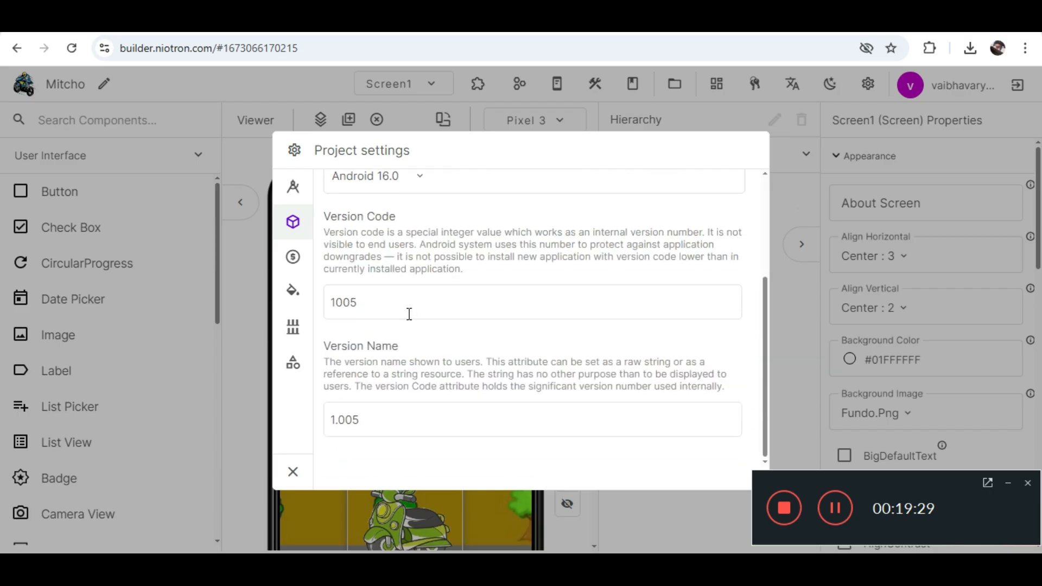
pyautogui.scroll(3, 407, 267)
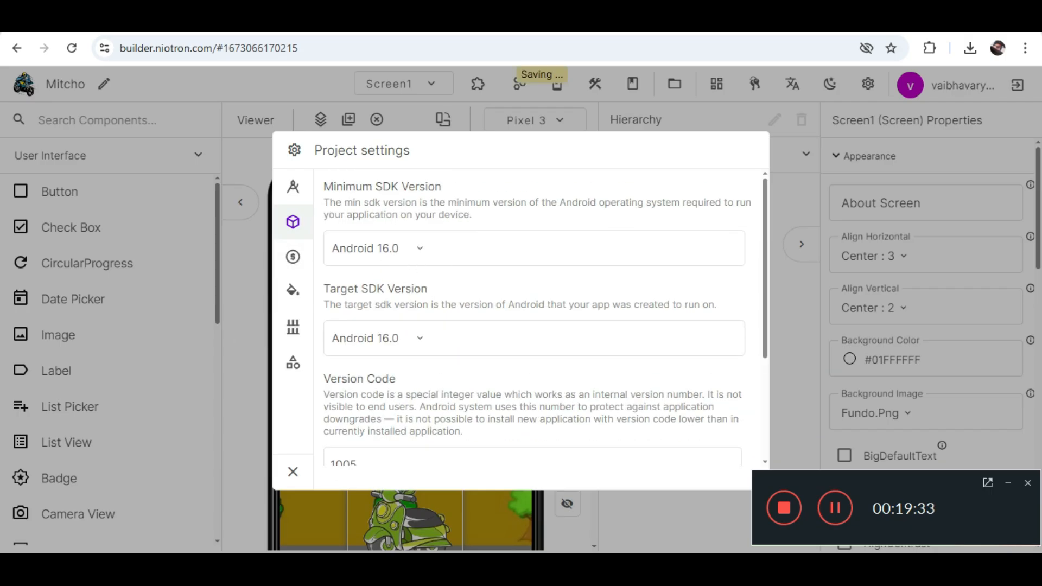
# Step: Switch to the Samsung seller portal to recheck the binary's SDK level rule, and return to the Niotron project settings
pyautogui.hotkey('ctrl', 'Tab')
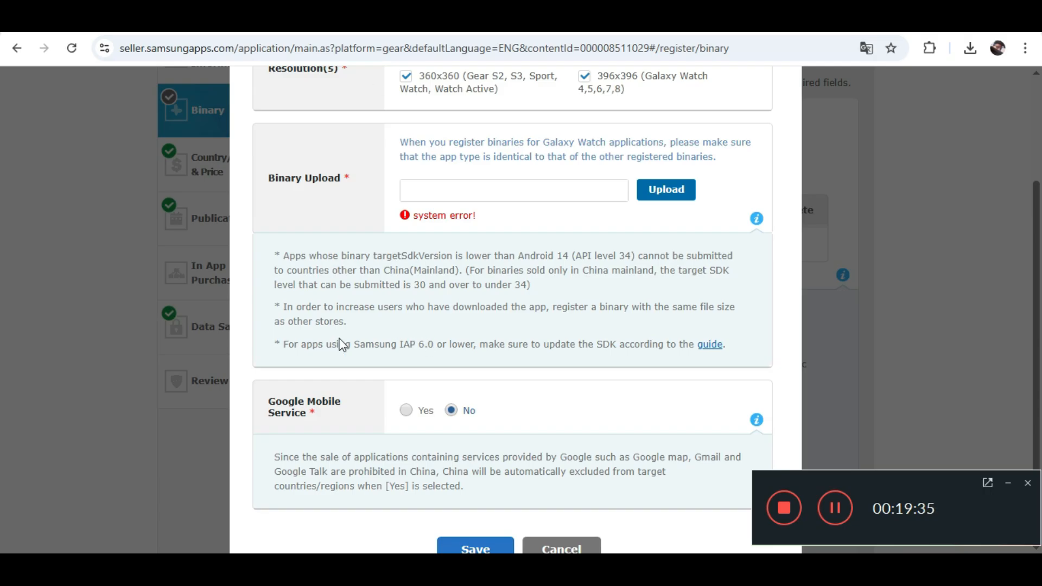
pyautogui.moveTo(417, 285); pyautogui.dragTo(501, 285)
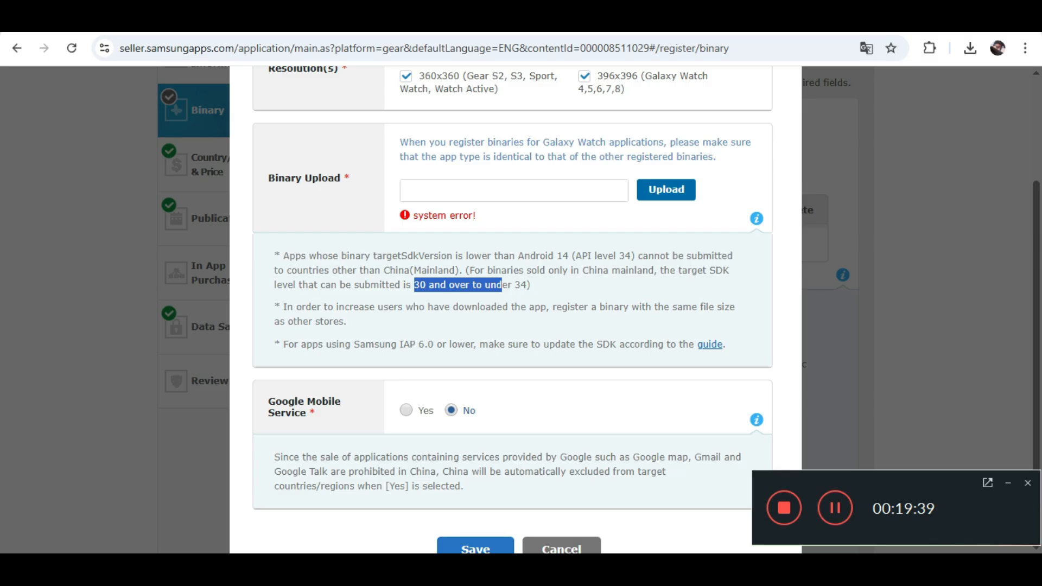
pyautogui.hotkey('ctrl', 'shift', 'Tab')
# Step: Reselect Android 16.0 as the target and minimum SDK versions and check the version code and version name
pyautogui.scroll(-3, 420, 331)
pyautogui.scroll(2, 413, 304)
pyautogui.scroll(1, 408, 287)
pyautogui.click(408, 329)
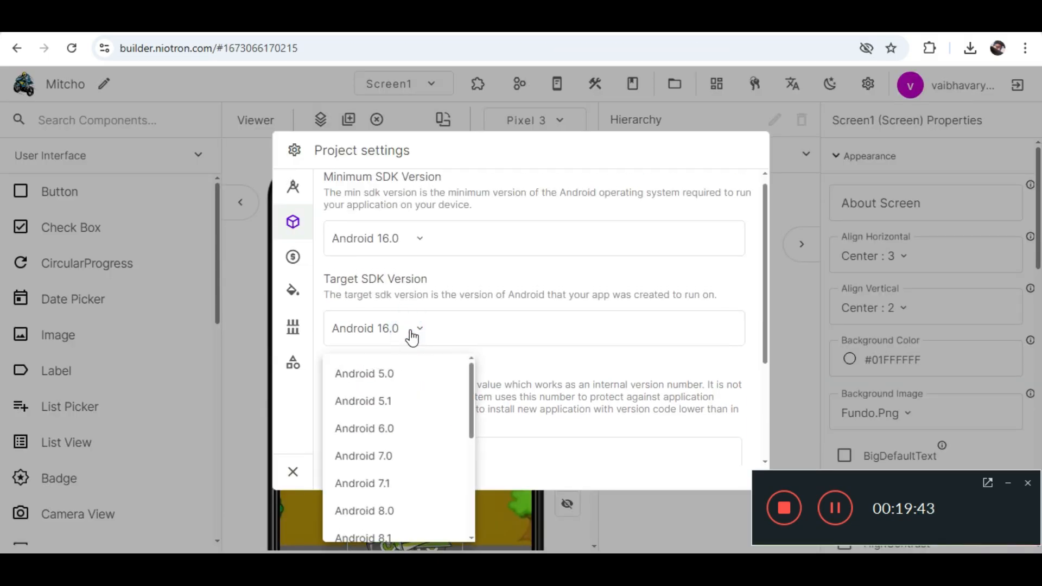
pyautogui.click(396, 526)
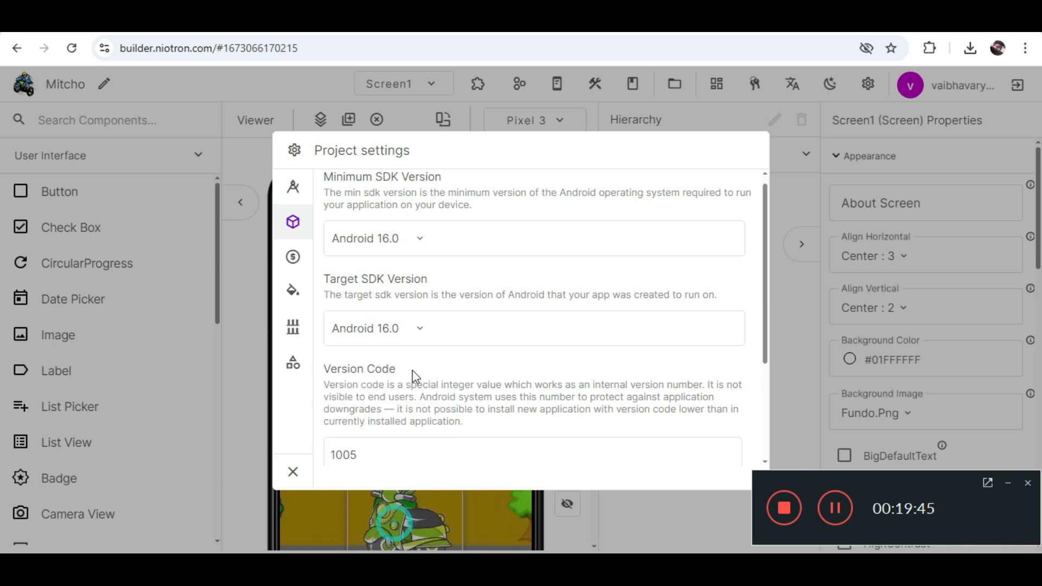
pyautogui.click(476, 248)
pyautogui.scroll(-3, 391, 493)
pyautogui.click(400, 521)
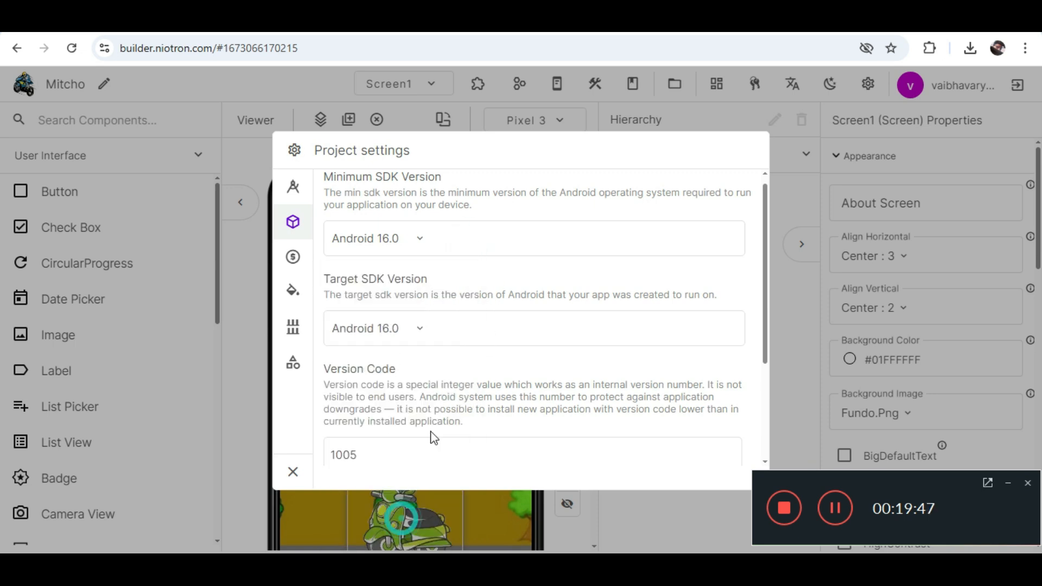
pyautogui.scroll(-2, 486, 330)
pyautogui.scroll(-1, 485, 329)
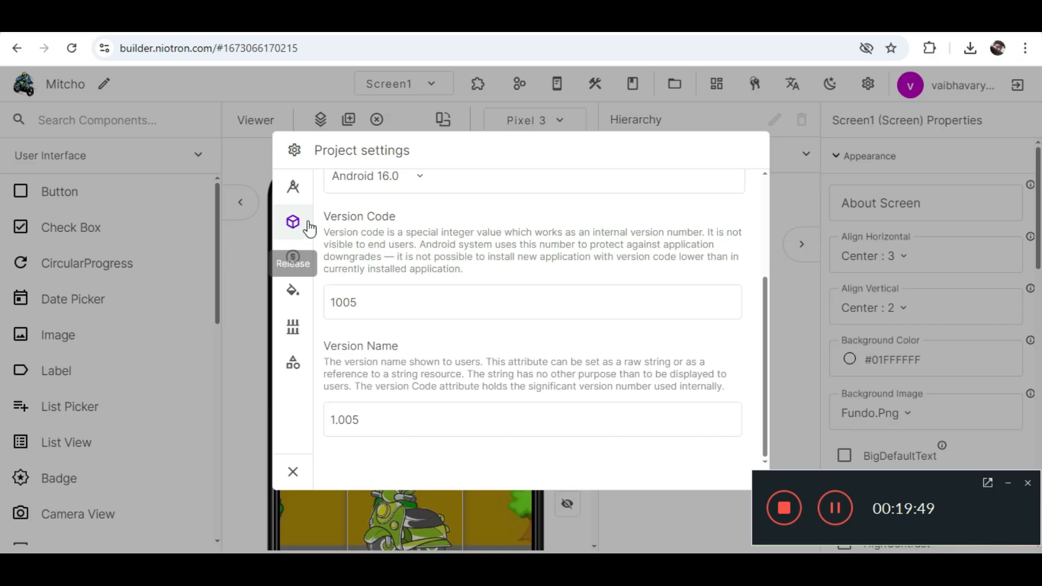
# Step: Return to the release settings from the general ones and reselect Android 16.0 as the minimum SDK version
pyautogui.click(293, 186)
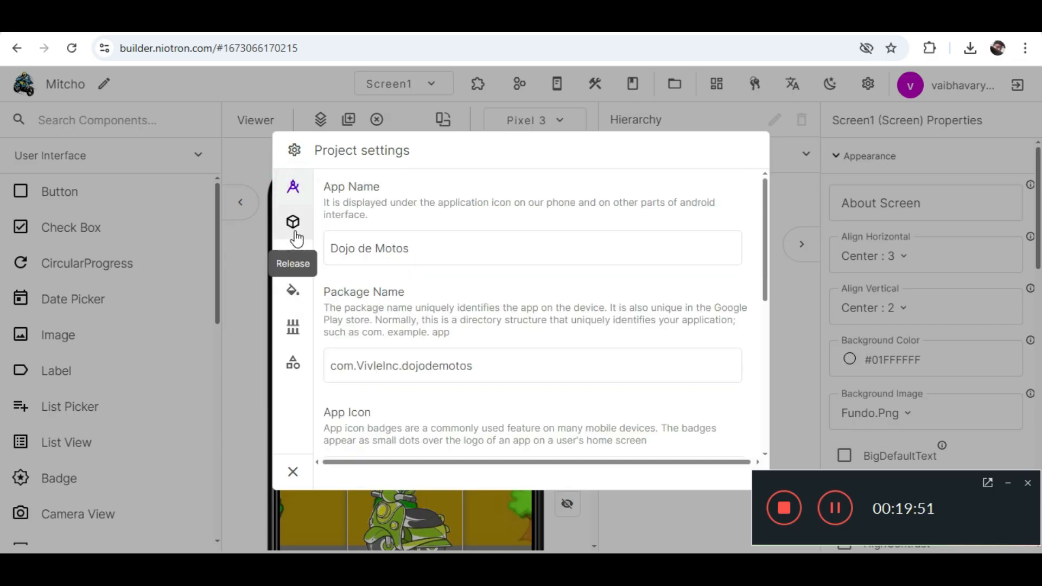
pyautogui.click(294, 225)
pyautogui.scroll(3, 378, 239)
pyautogui.click(379, 254)
pyautogui.click(379, 256)
pyautogui.click(378, 256)
pyautogui.scroll(-2, 381, 423)
pyautogui.scroll(-2, 381, 423)
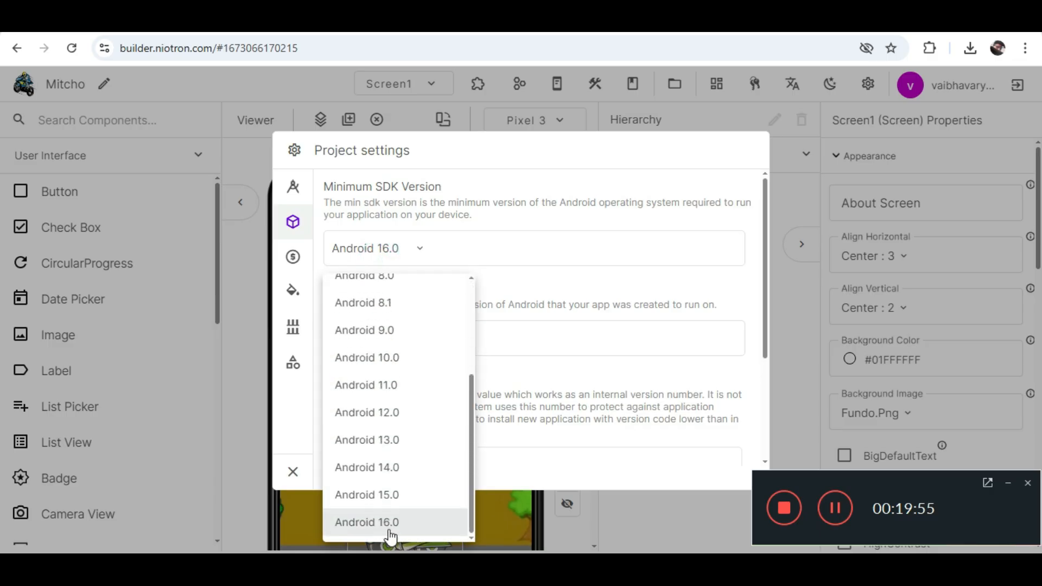
pyautogui.click(391, 529)
# Step: Reselect Android 16.0 as the target SDK version and check the version code and version name
pyautogui.click(425, 337)
pyautogui.scroll(-4, 408, 494)
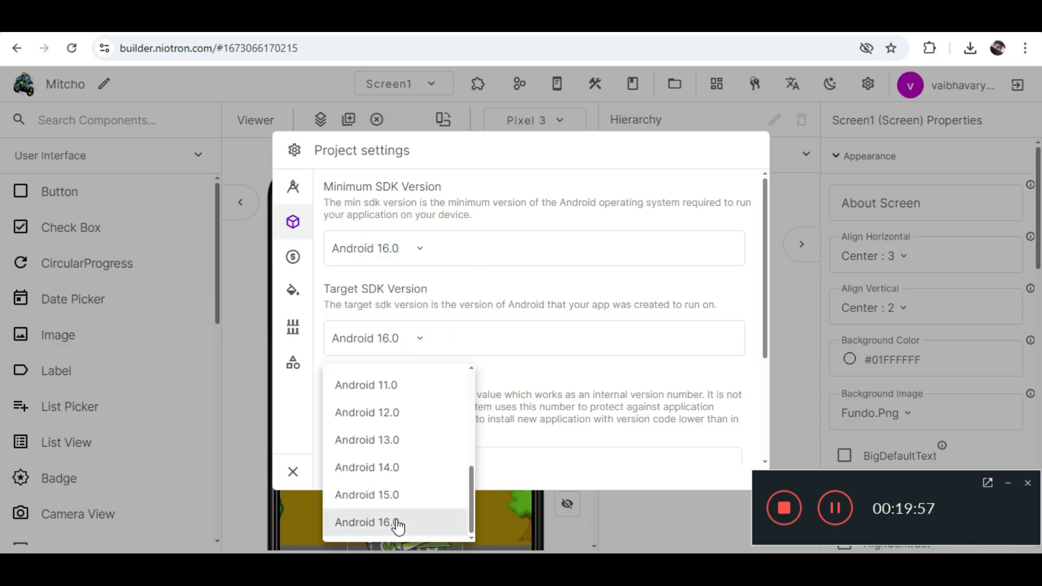
pyautogui.click(396, 523)
pyautogui.scroll(-3, 426, 375)
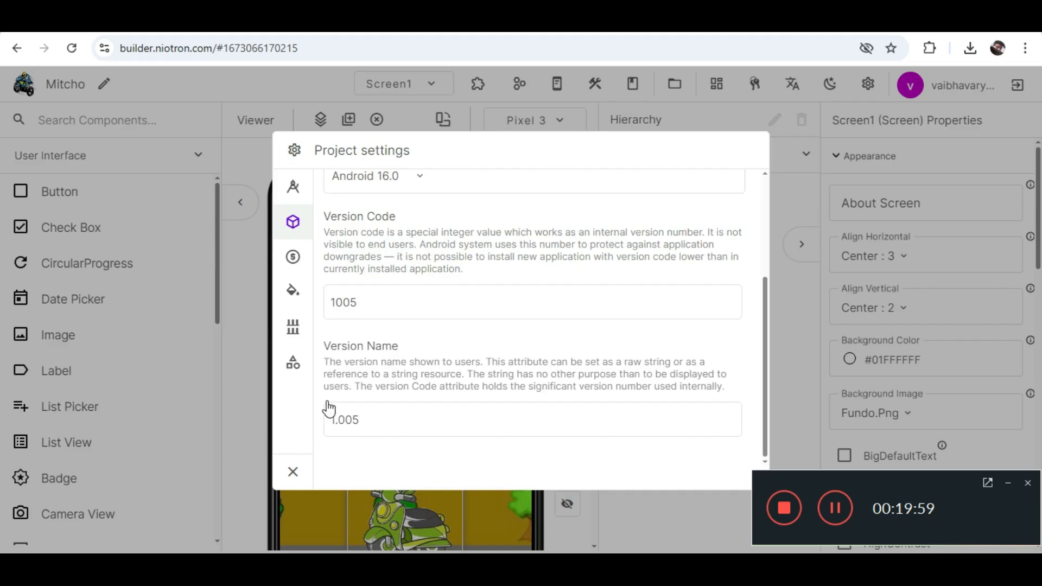
# Step: Look through the project's remaining setting categories, including theme colors, the library manager and the additional options
pyautogui.click(293, 257)
pyautogui.click(293, 293)
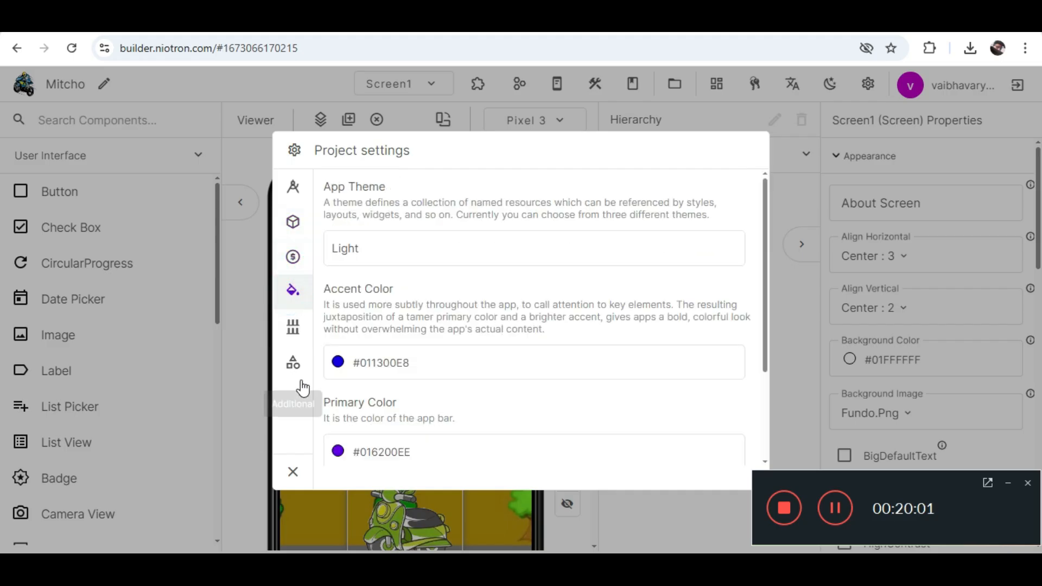
pyautogui.scroll(-5, 326, 304)
pyautogui.click(295, 327)
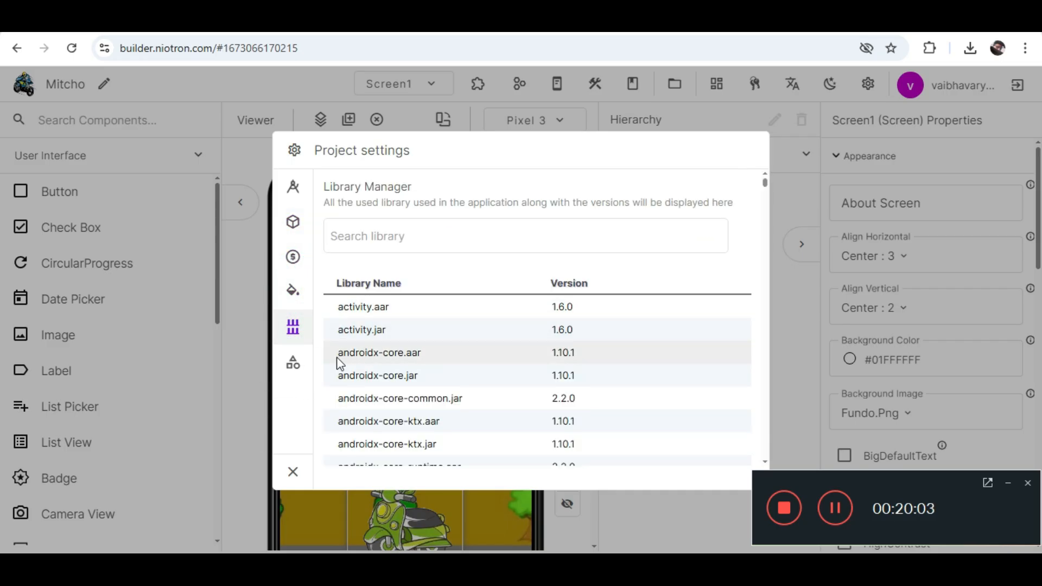
pyautogui.scroll(-10, 395, 395)
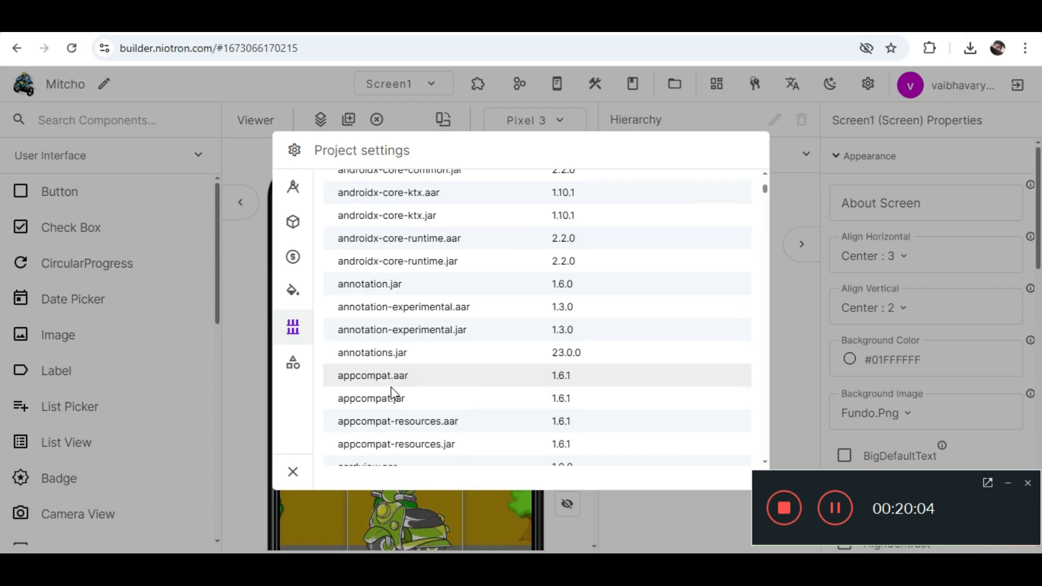
pyautogui.click(294, 362)
pyautogui.scroll(-2, 441, 301)
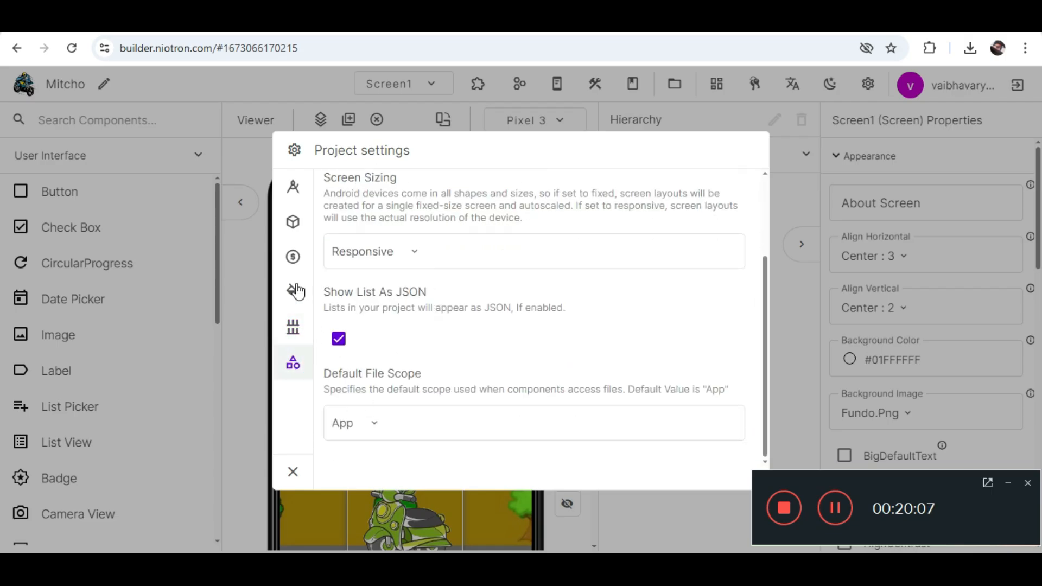
pyautogui.scroll(2, 317, 214)
pyautogui.scroll(1, 317, 215)
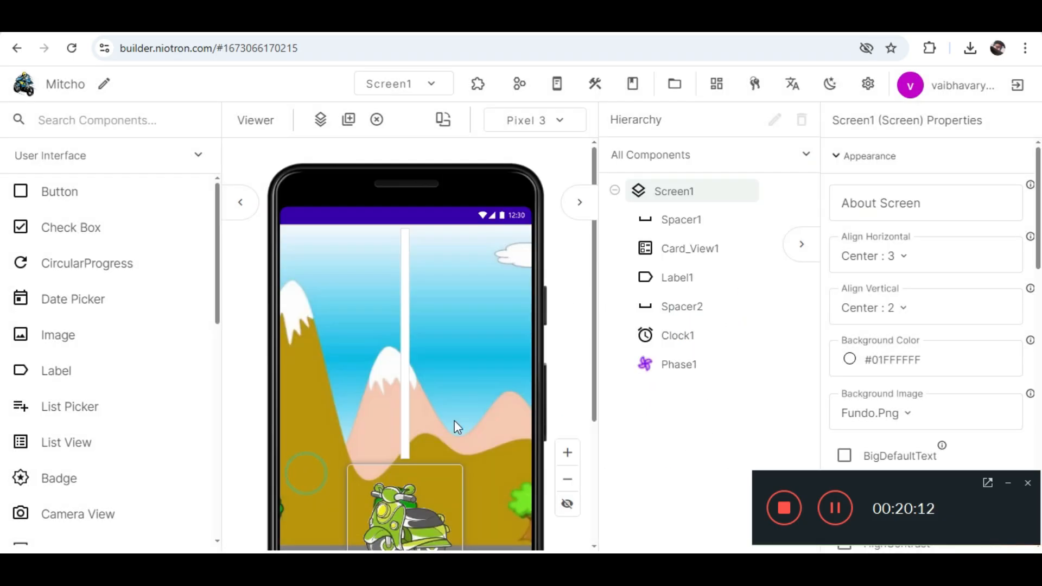
# Step: Close the project settings and show the available build formats, Android App (.apk) and Android App Bundle (.aab)
pyautogui.click(293, 472)
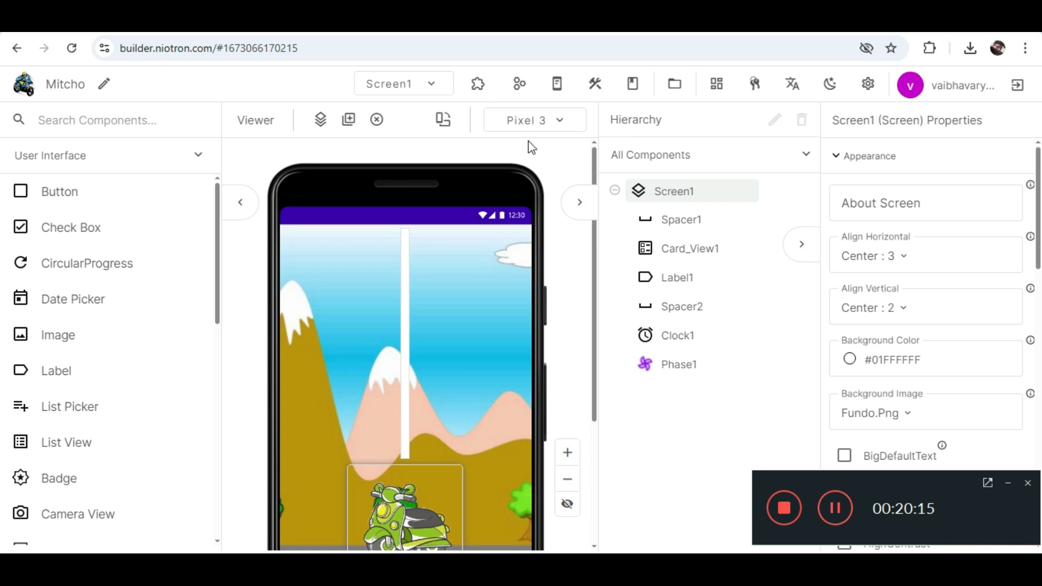
pyautogui.click(595, 83)
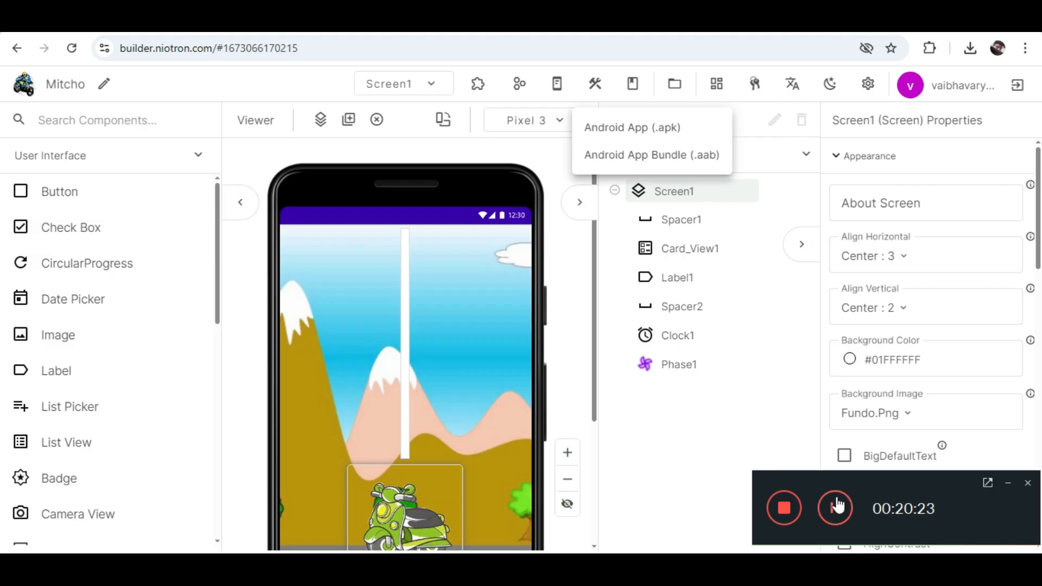
pyautogui.click(836, 504)
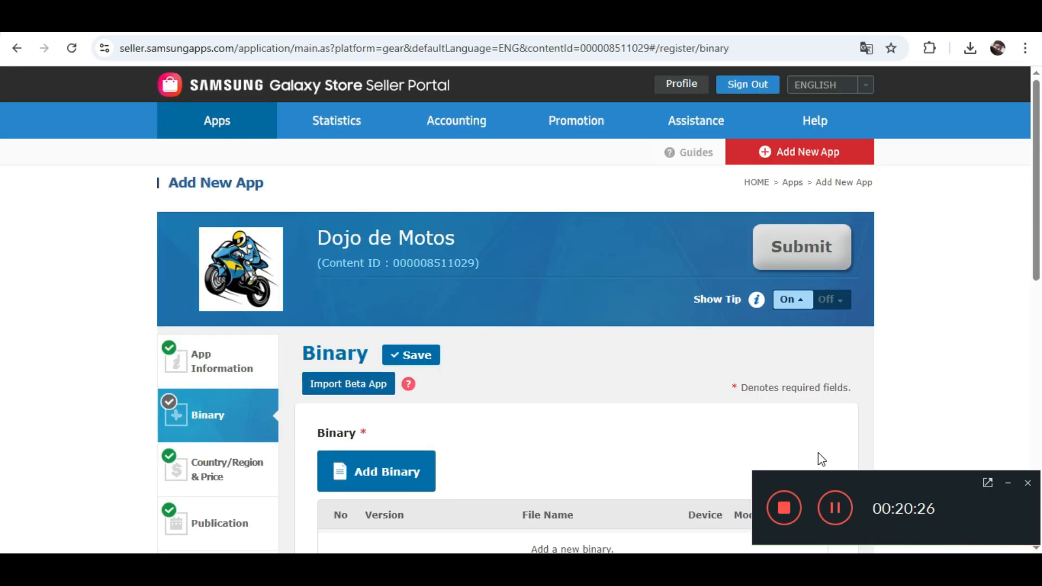
# Step: In the Samsung seller portal, review the Add Binary form's watch resolutions, upload rules and Google Mobile Service options, and cancel the form
pyautogui.scroll(-4, 466, 303)
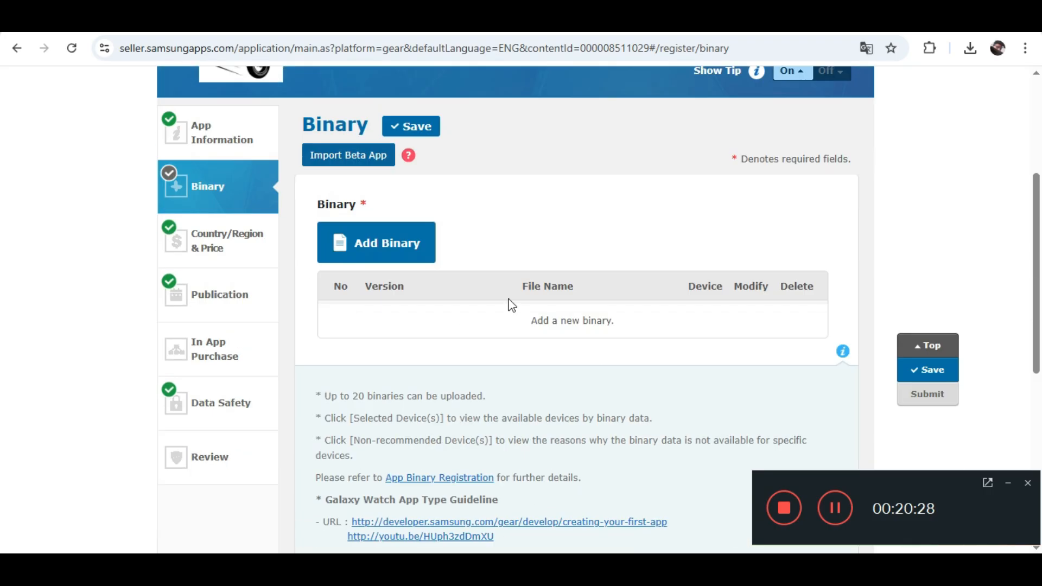
pyautogui.click(396, 239)
pyautogui.scroll(-3, 563, 214)
pyautogui.scroll(3, 537, 202)
pyautogui.scroll(-3, 484, 250)
pyautogui.moveTo(503, 181); pyautogui.dragTo(556, 209)
pyautogui.click(556, 208)
pyautogui.scroll(4, 418, 208)
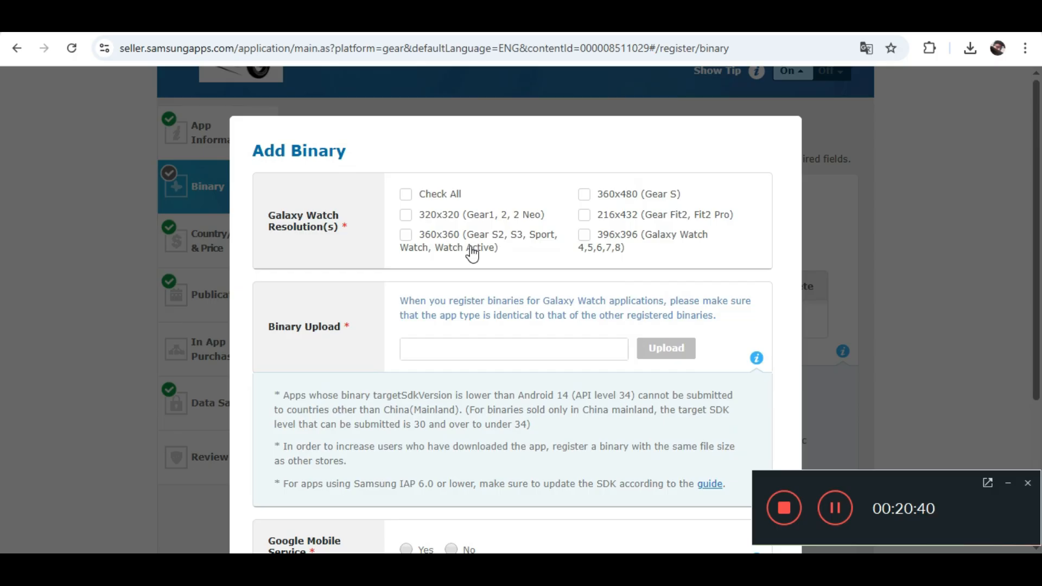
pyautogui.scroll(-4, 353, 445)
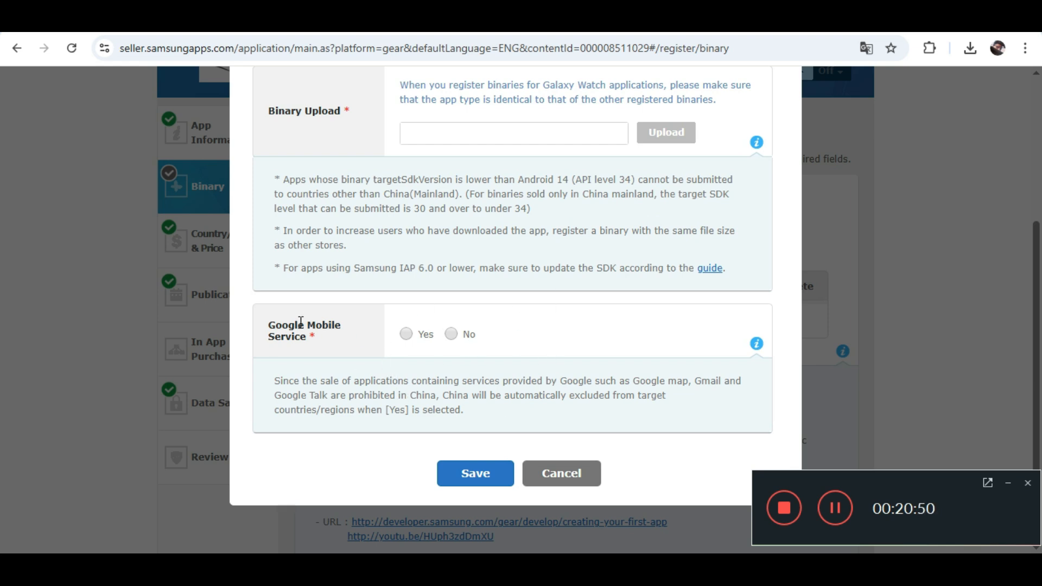
pyautogui.scroll(4, 360, 347)
pyautogui.scroll(-2, 492, 314)
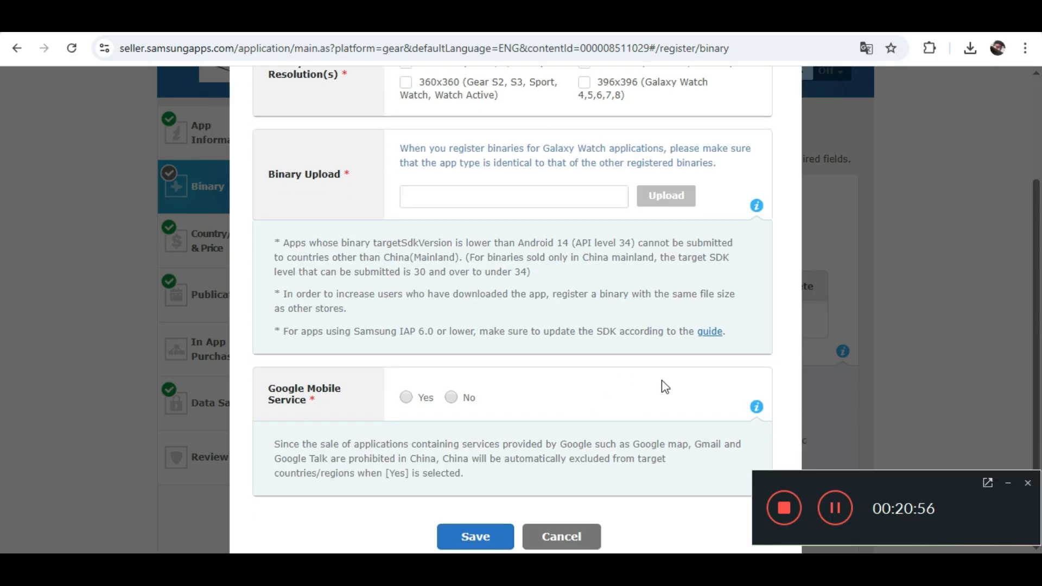
pyautogui.click(592, 542)
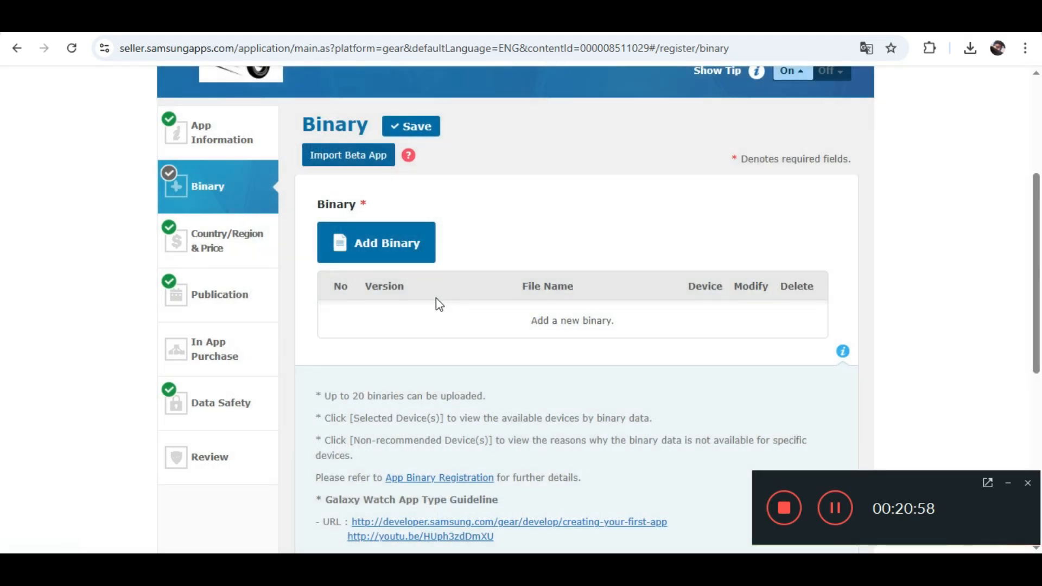
# Step: Look over the binary page's notes, try to save the Add Binary form without a file, and cancel it
pyautogui.scroll(-5, 380, 298)
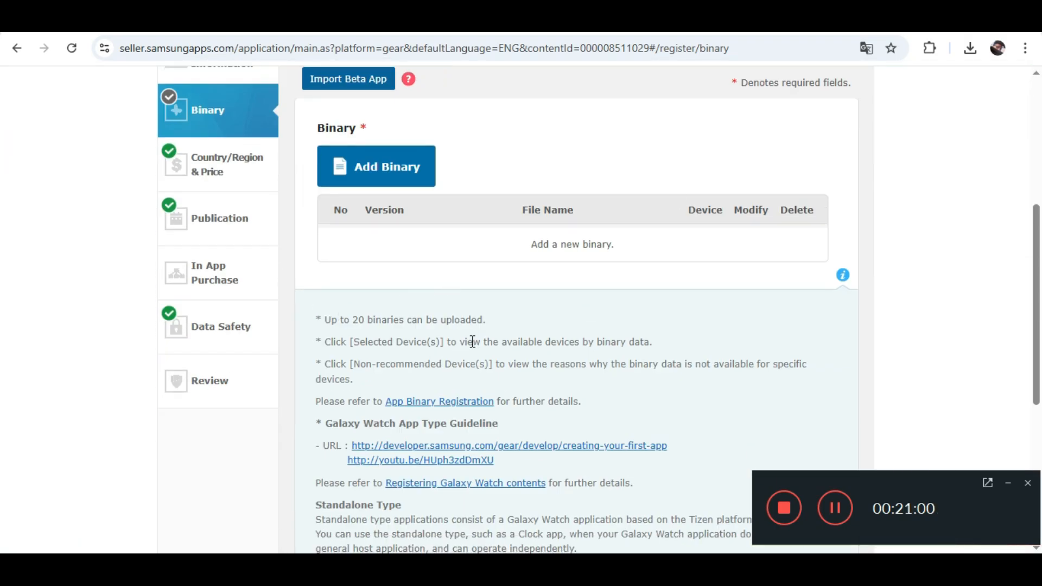
pyautogui.scroll(4, 472, 342)
pyautogui.scroll(-1, 450, 350)
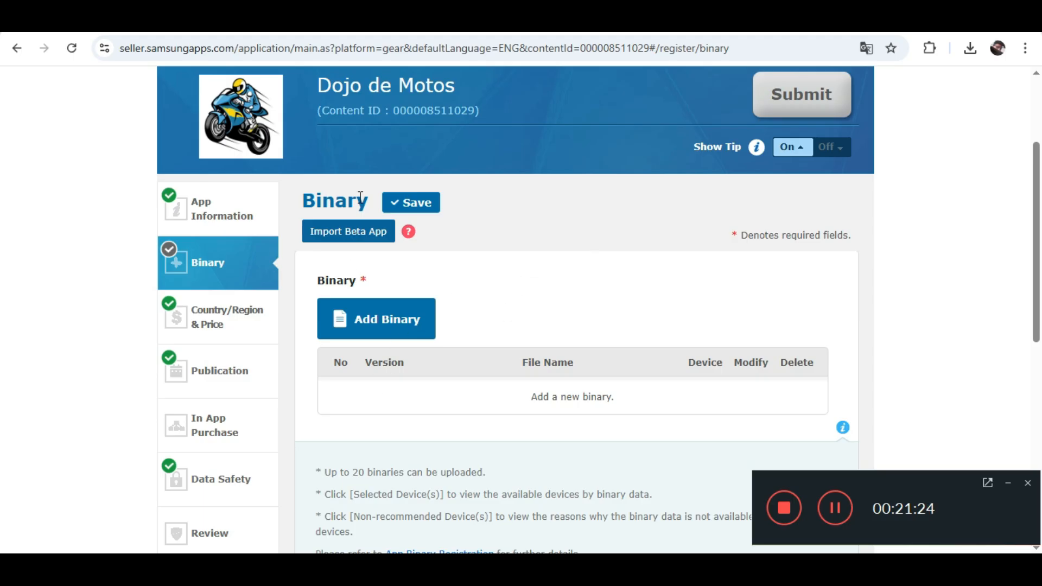
pyautogui.click(379, 324)
pyautogui.scroll(-4, 633, 189)
pyautogui.click(491, 473)
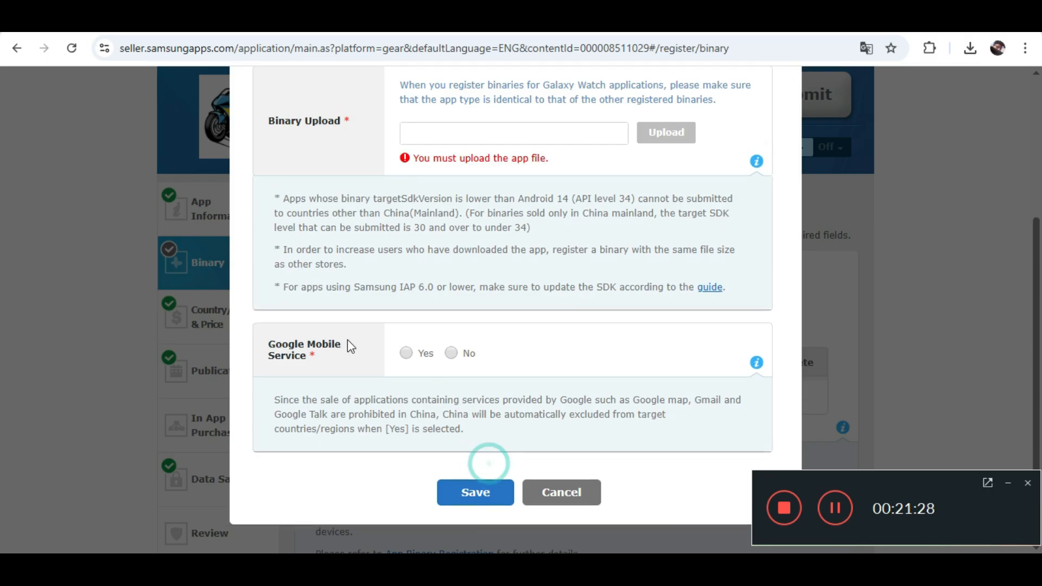
pyautogui.click(585, 497)
# Step: Open the In App Purchase section of the Dojo de Motos registration and check what it requires
pyautogui.scroll(-4, 235, 403)
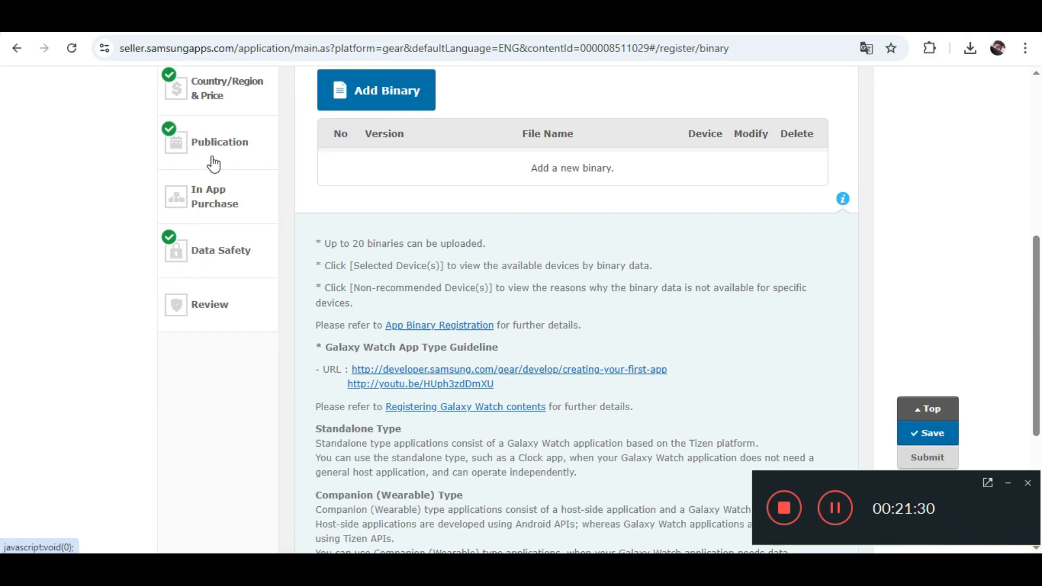
pyautogui.click(255, 218)
pyautogui.scroll(5, 542, 233)
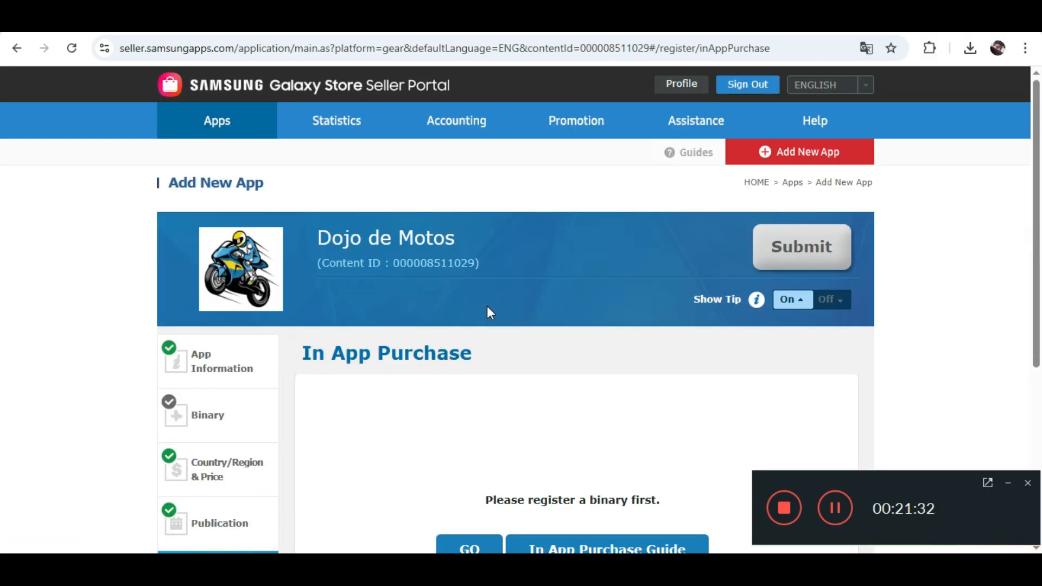
pyautogui.scroll(-3, 484, 315)
pyautogui.scroll(-1, 459, 337)
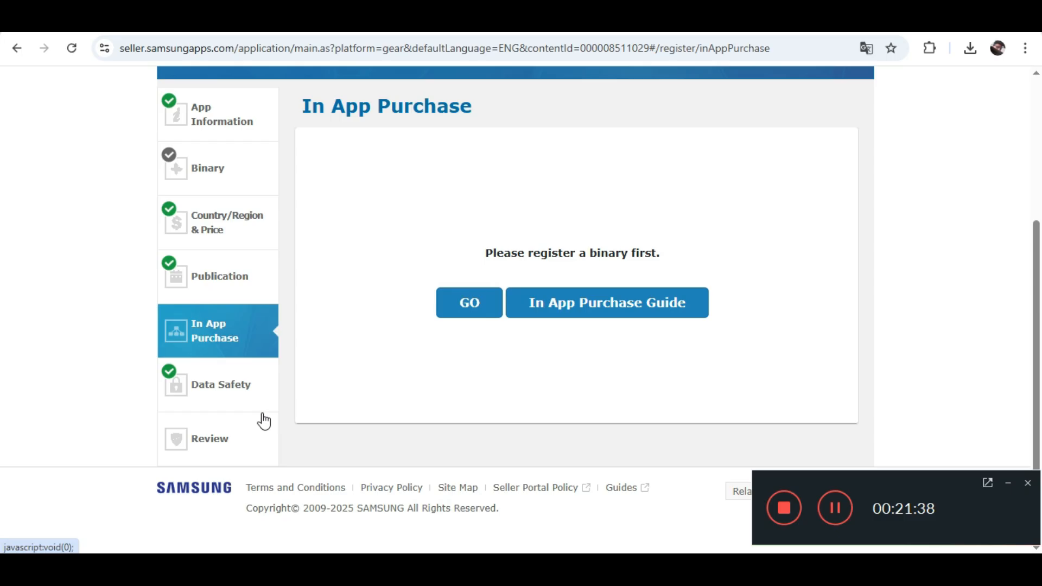
# Step: Save the Review section without adding comments or an attachment, and dismiss the notice
pyautogui.click(223, 448)
pyautogui.scroll(-3, 547, 358)
pyautogui.scroll(-6, 479, 393)
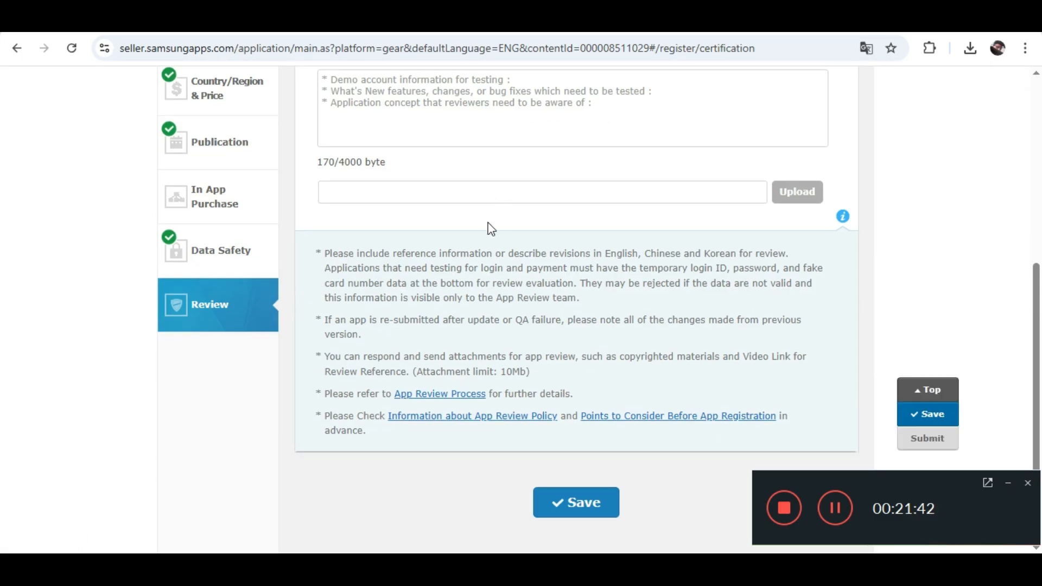
pyautogui.scroll(-2, 507, 186)
pyautogui.click(577, 411)
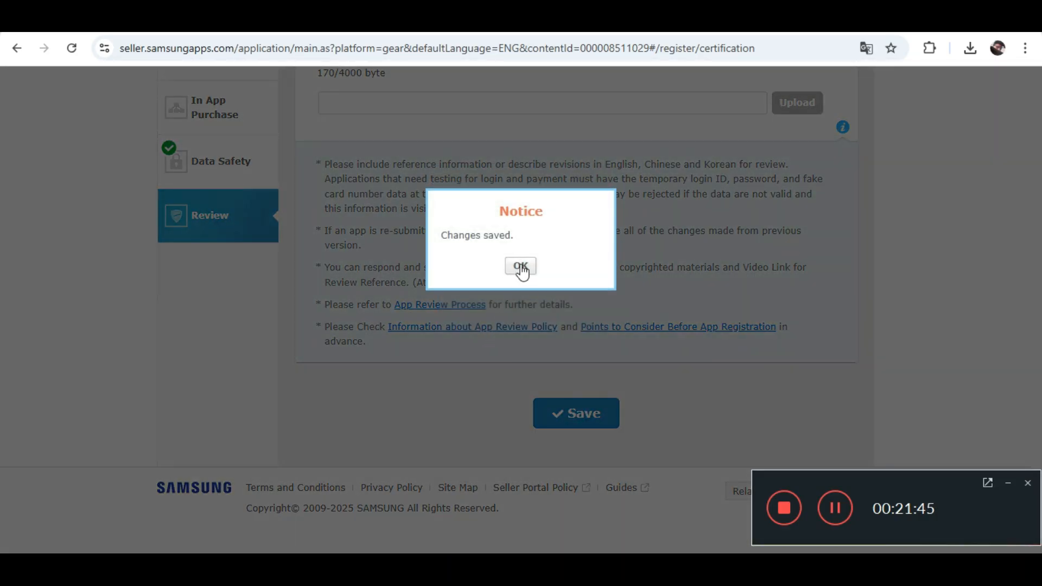
pyautogui.click(520, 264)
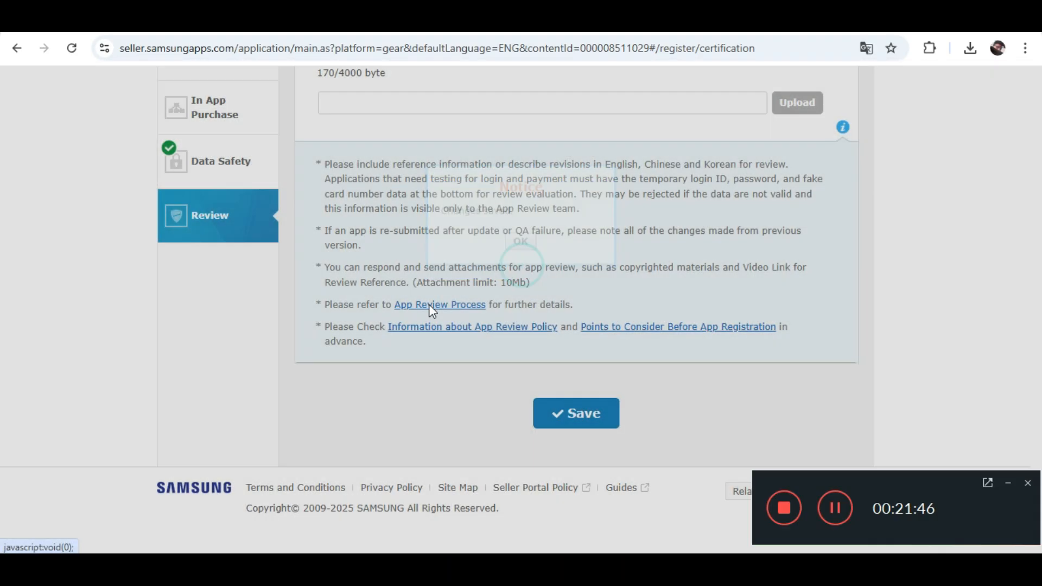
pyautogui.scroll(5, 263, 309)
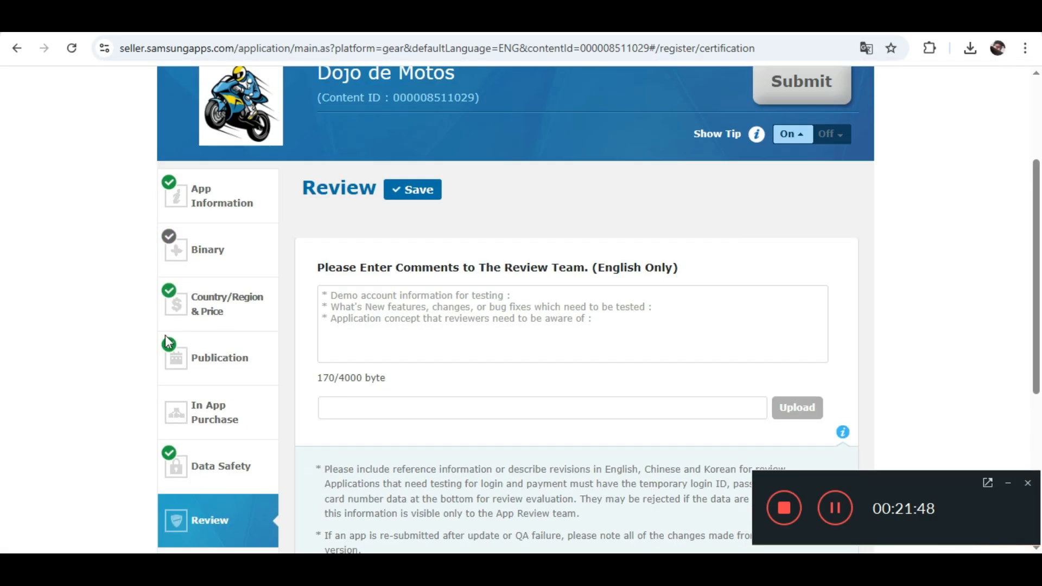
pyautogui.scroll(3, 530, 263)
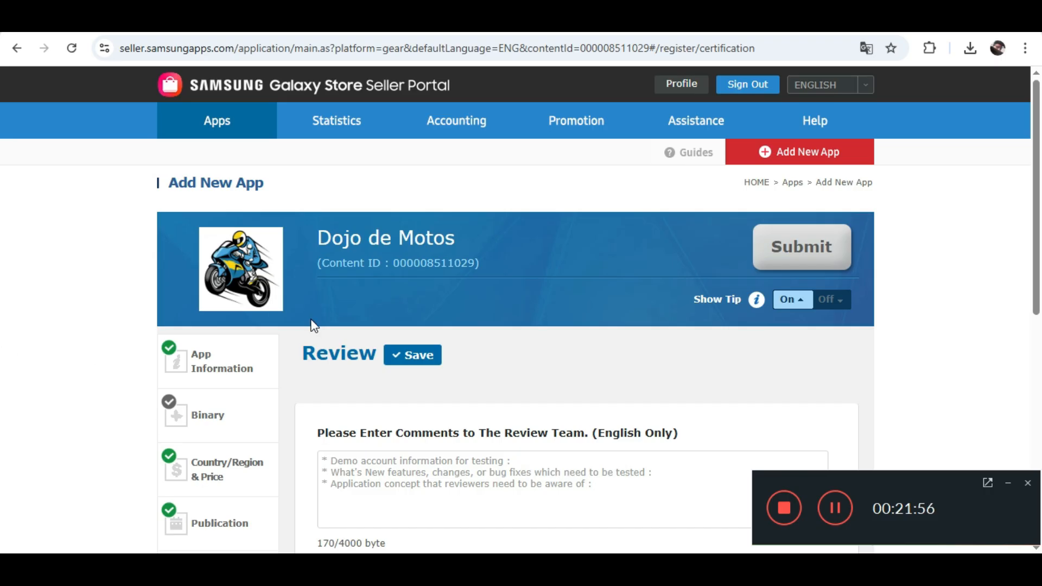
pyautogui.scroll(-8, 314, 326)
pyautogui.scroll(8, 316, 342)
pyautogui.click(781, 510)
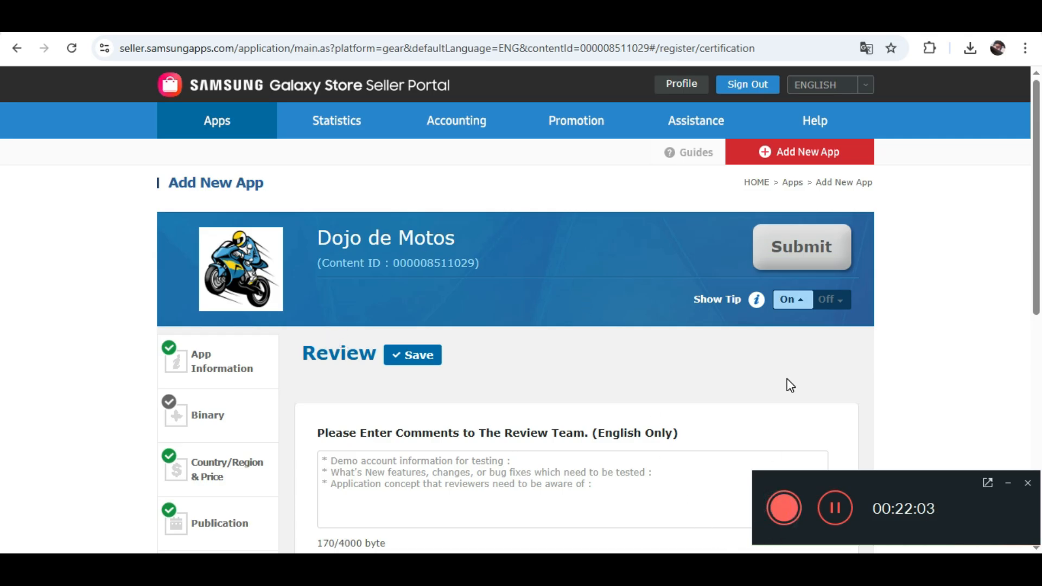